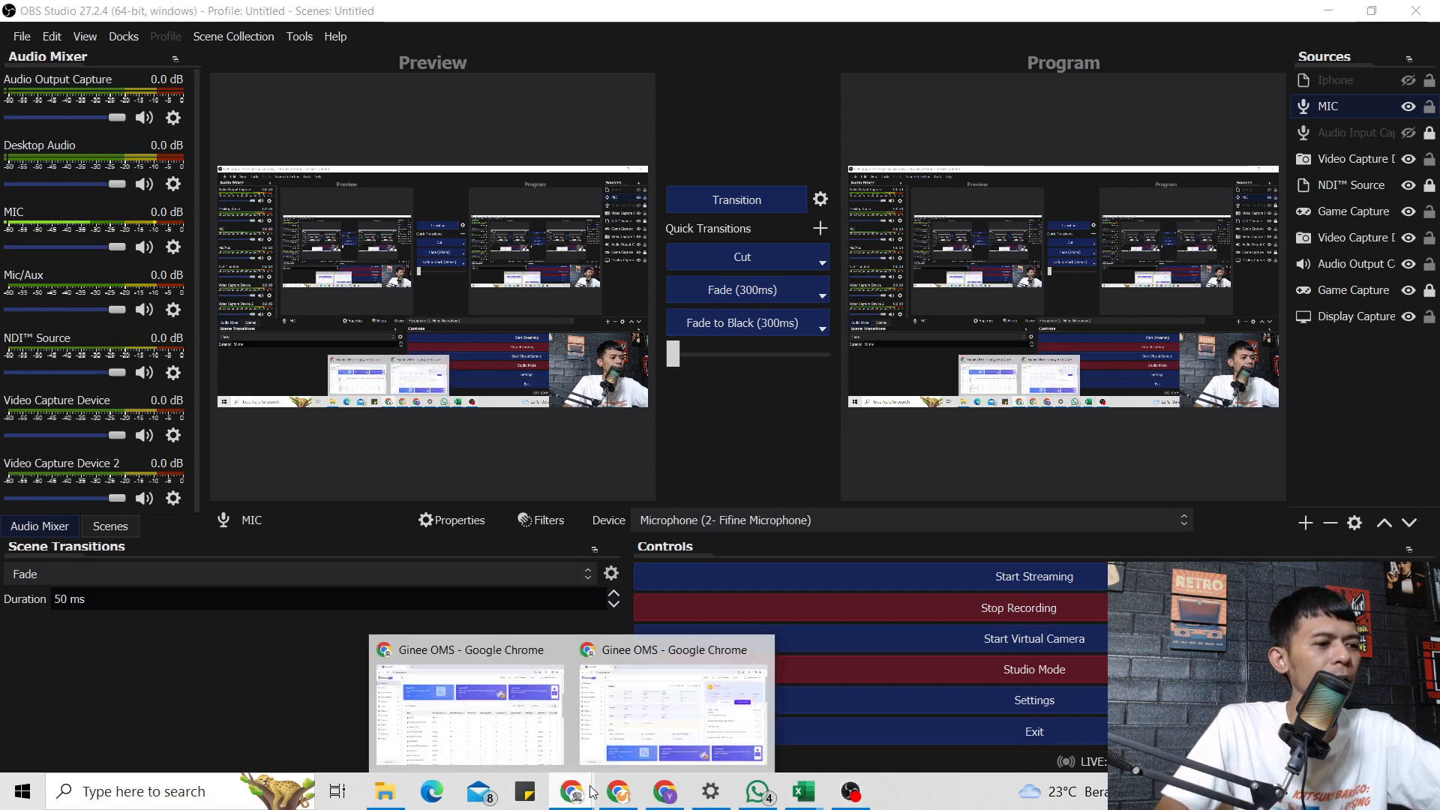
Switch to the Chrome window with the Shopee shop page and open the shop's full performance dashboard in Seller Centre.
click(618, 791)
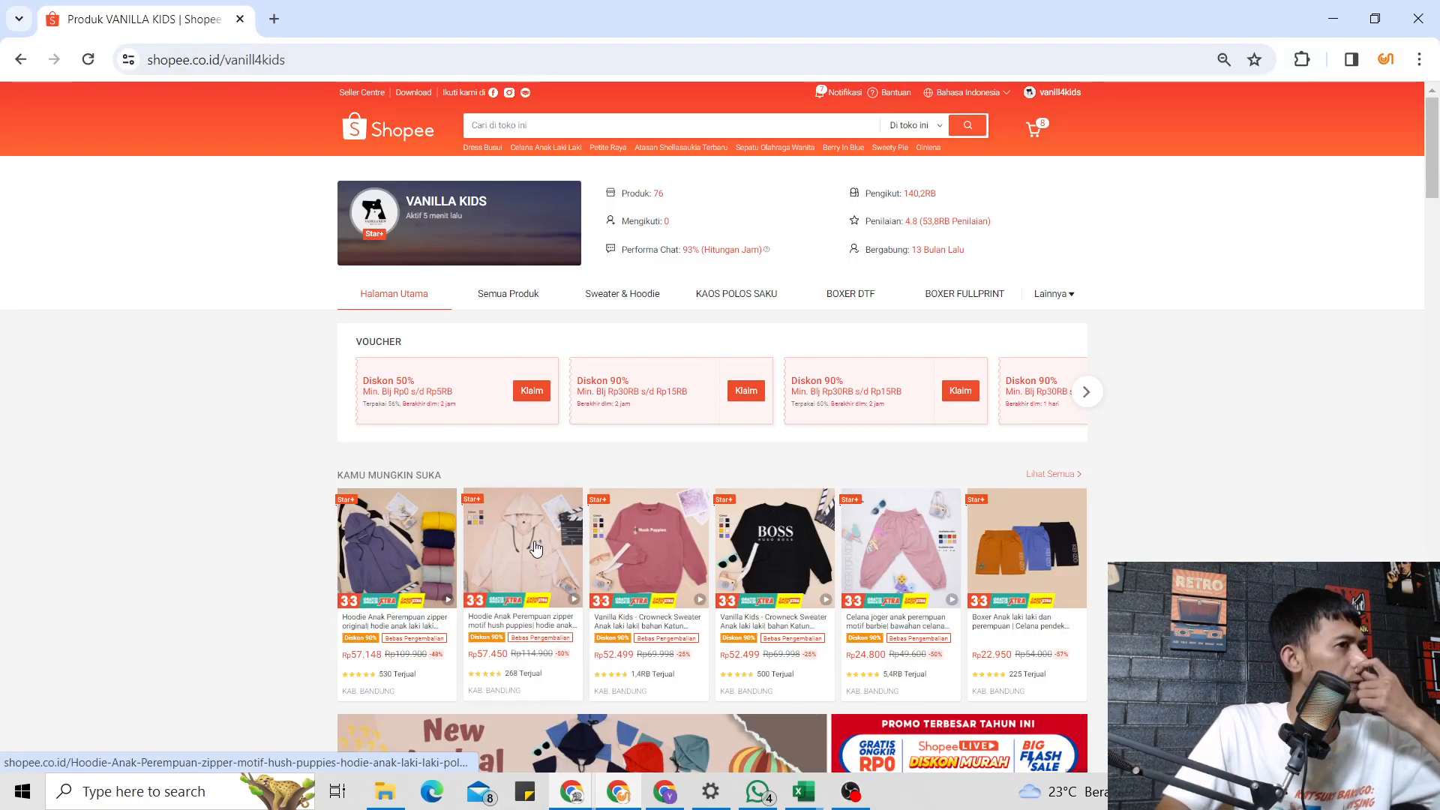
click(361, 96)
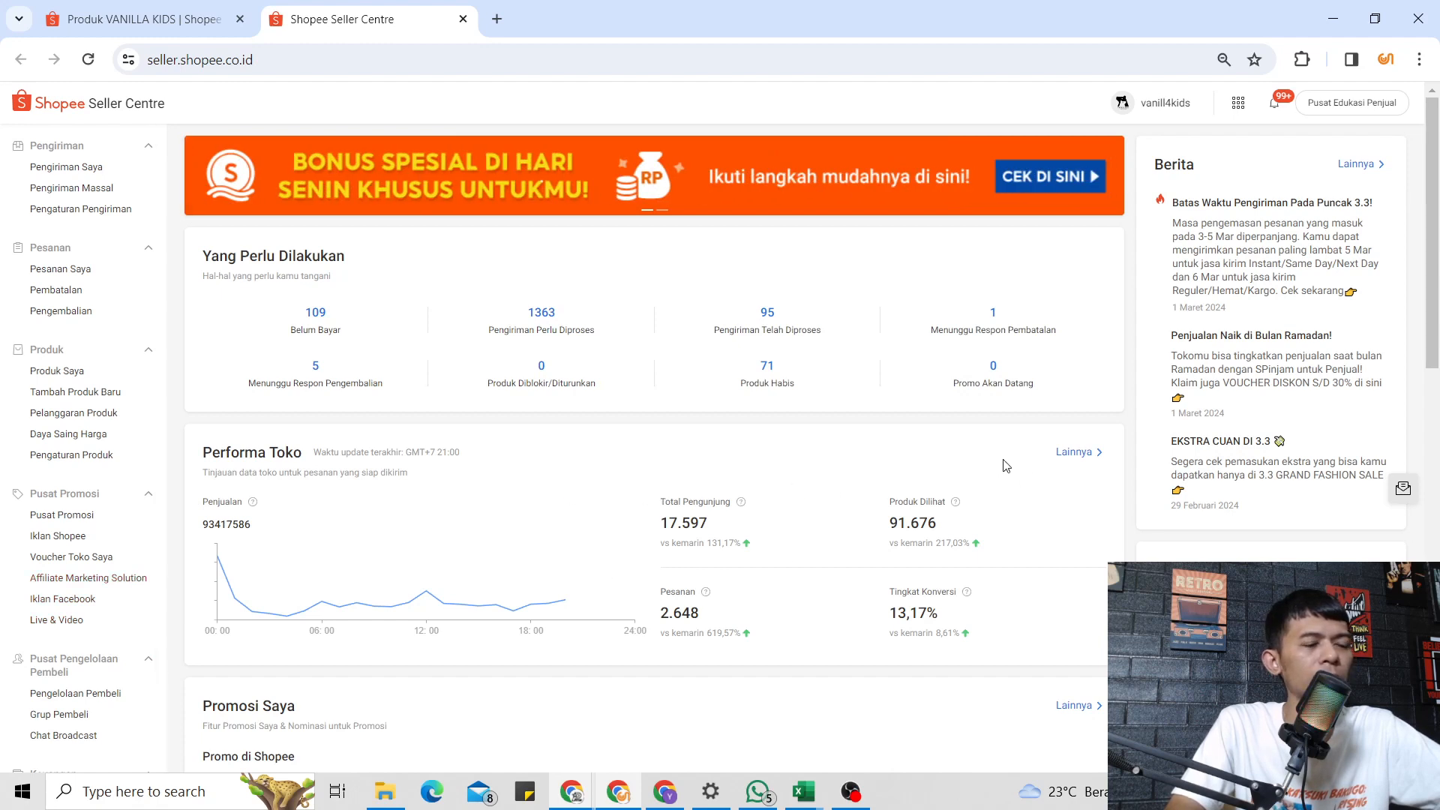
click(1077, 452)
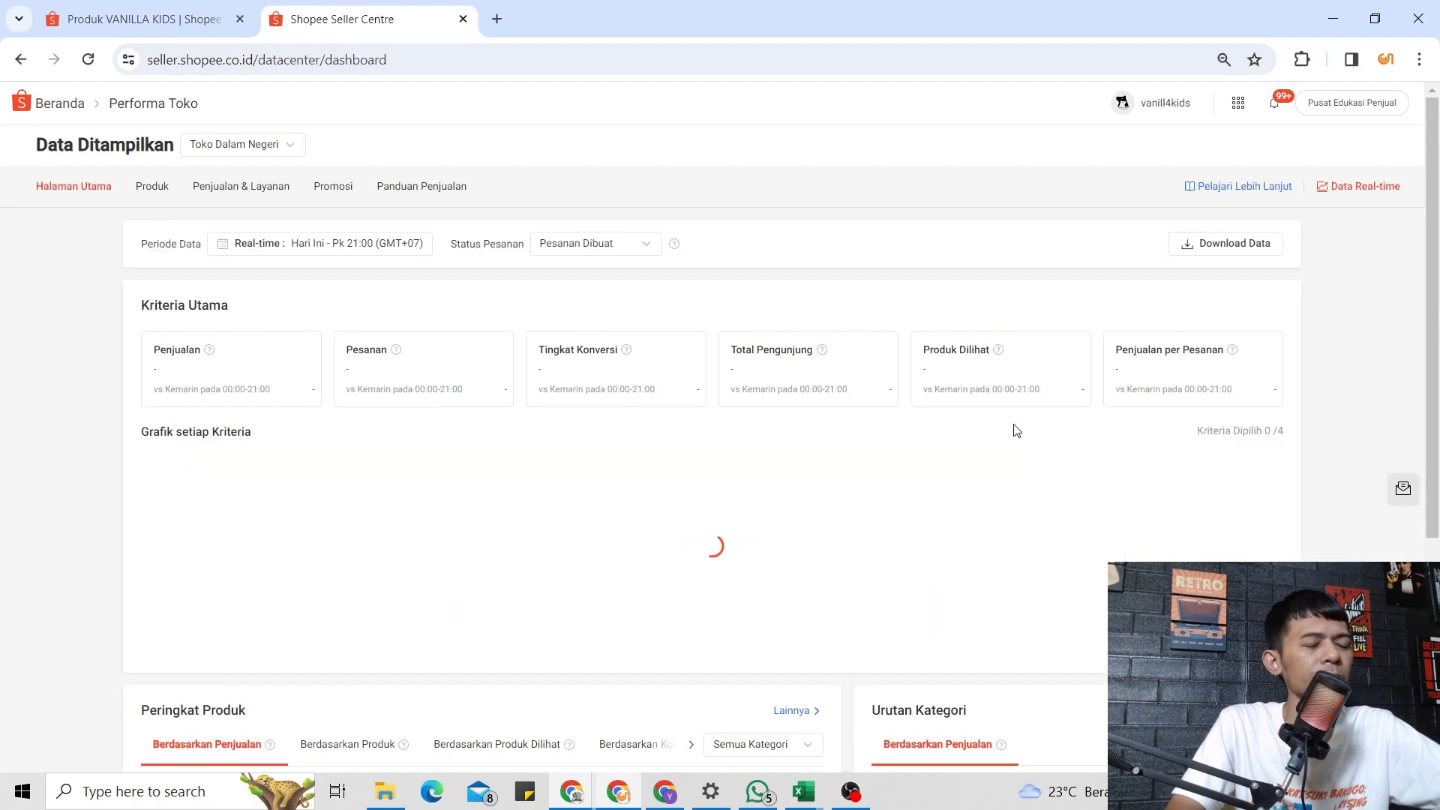
mouse_move(395, 350)
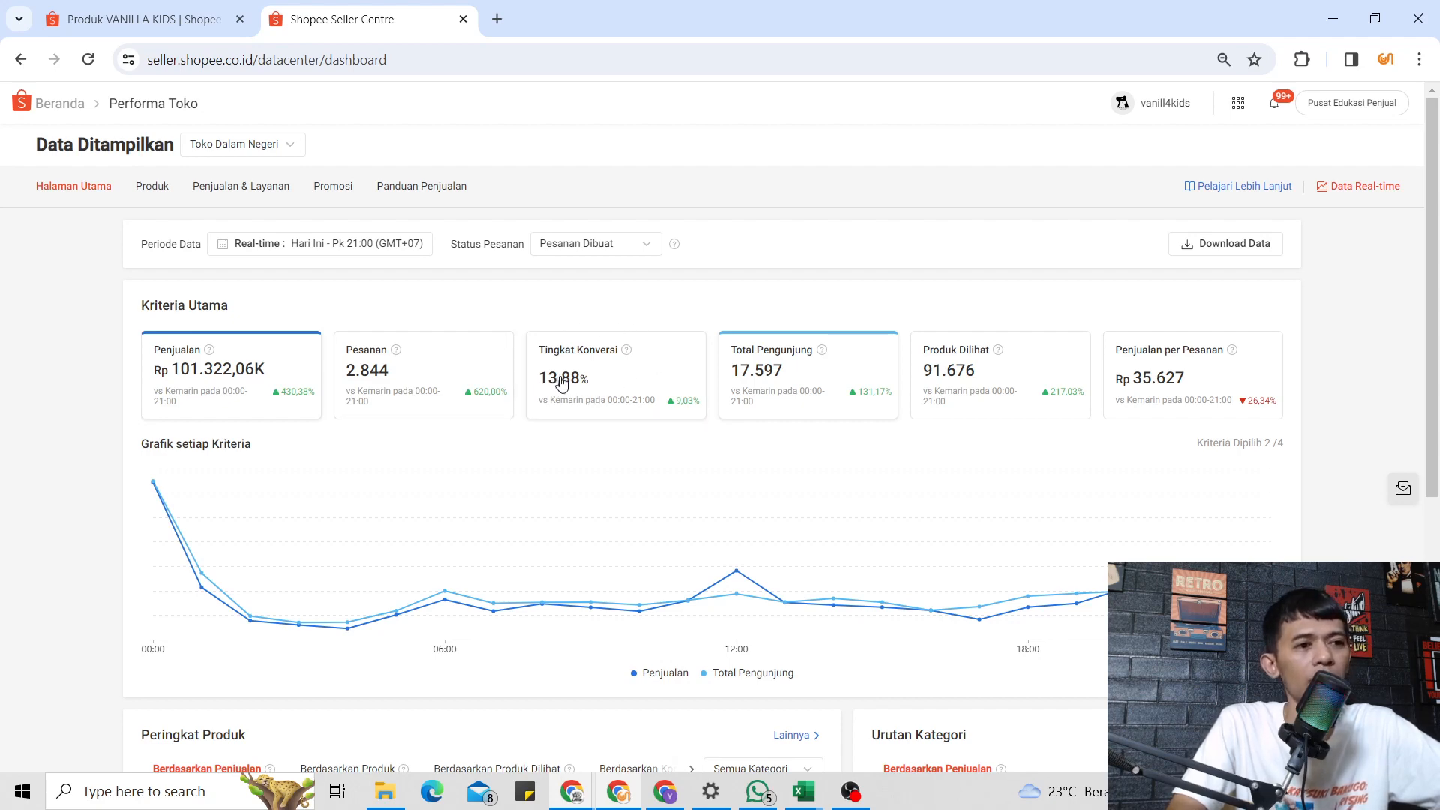
View the shop performance data for yesterday (Kemarin) and return the period to Real-time for comparison.
click(365, 249)
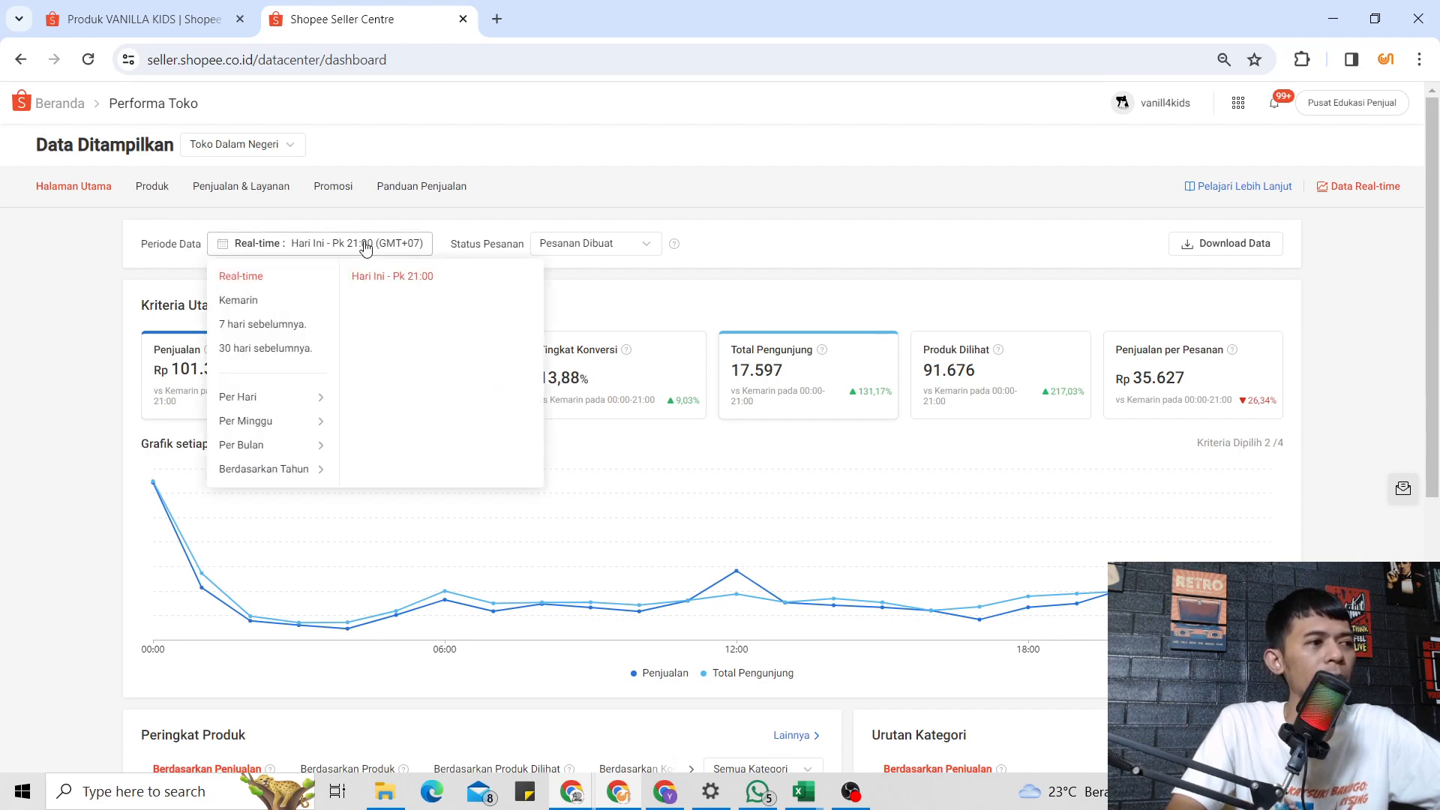
click(278, 306)
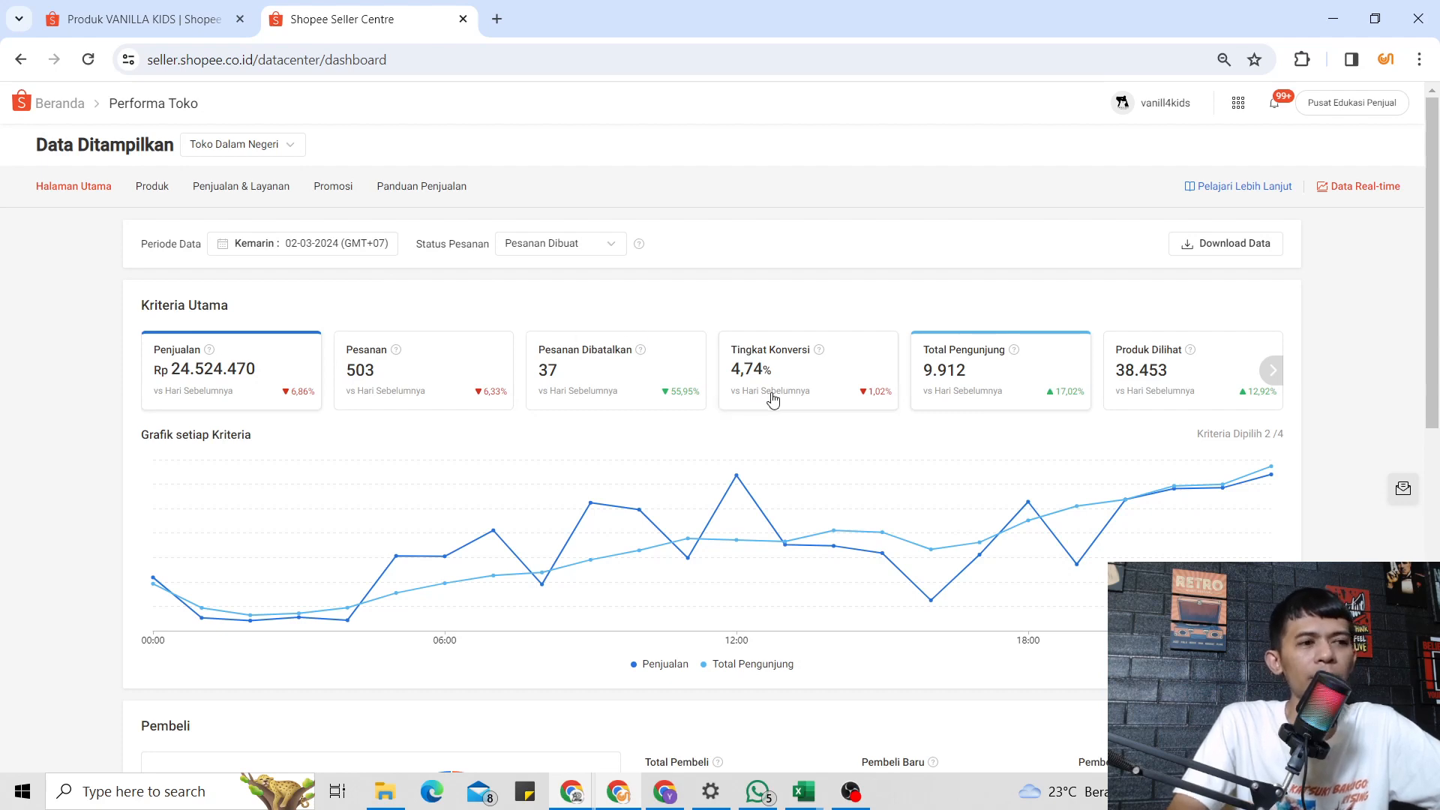
click(337, 252)
click(266, 280)
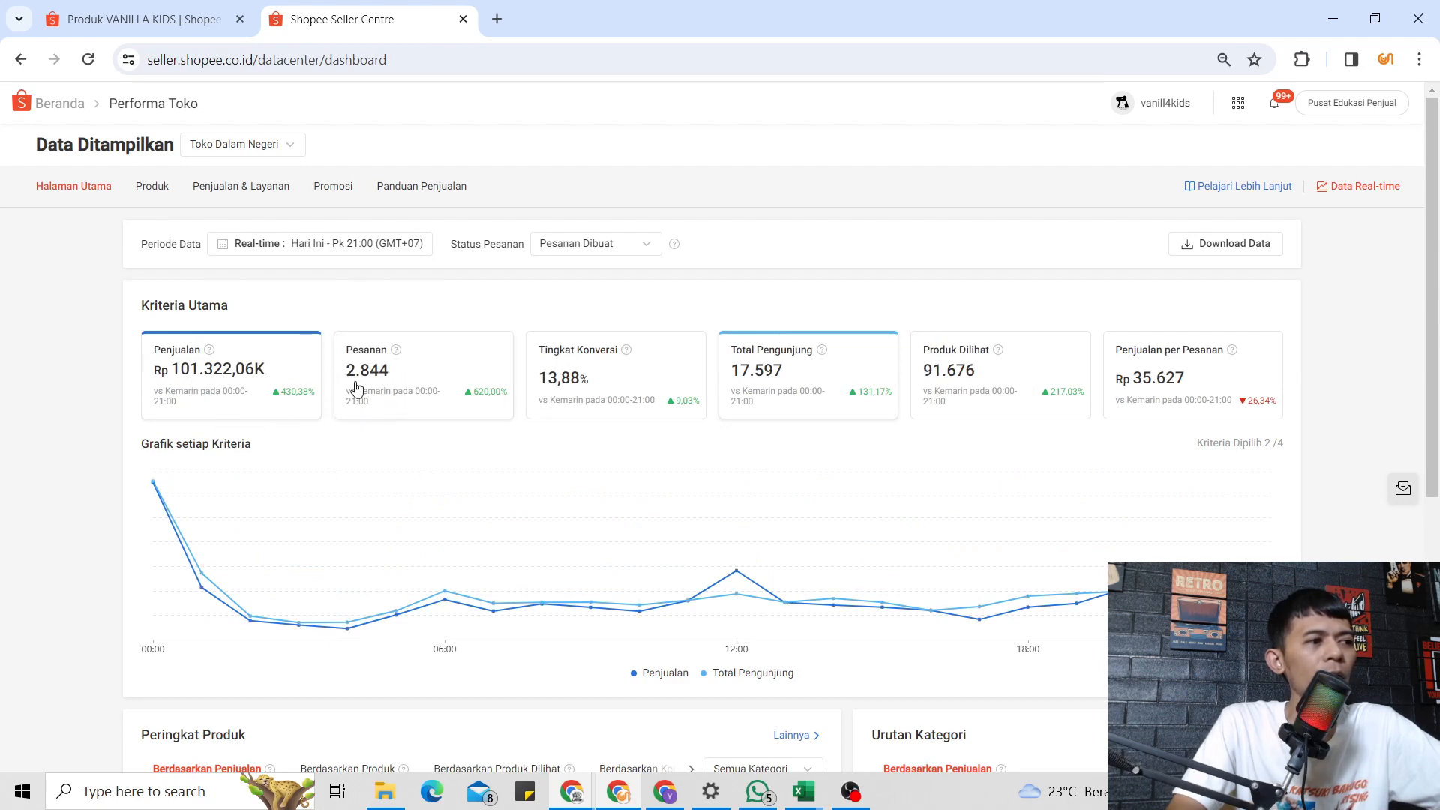
Show the shop's daily performance data for 2 February 2024.
click(352, 250)
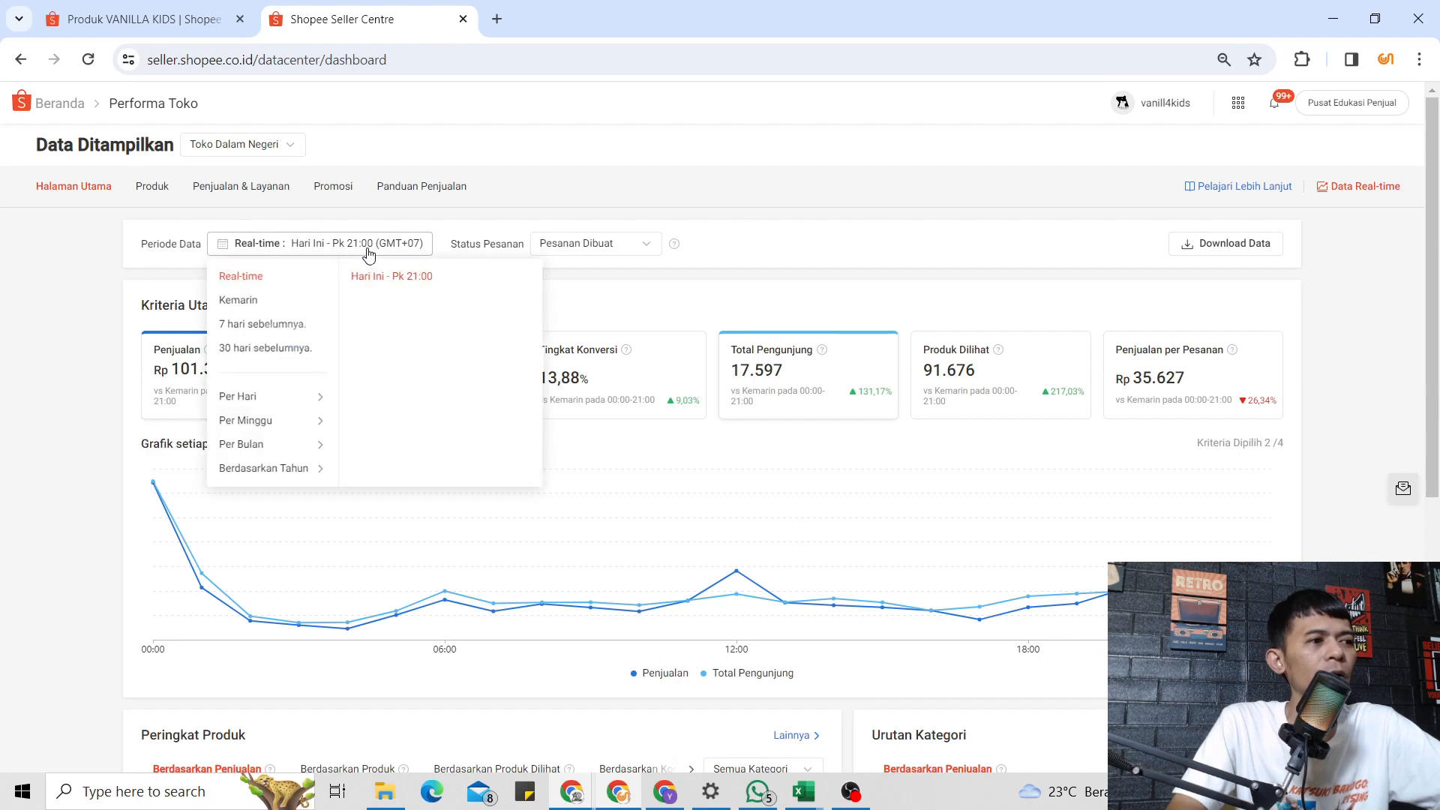
mouse_move(270, 399)
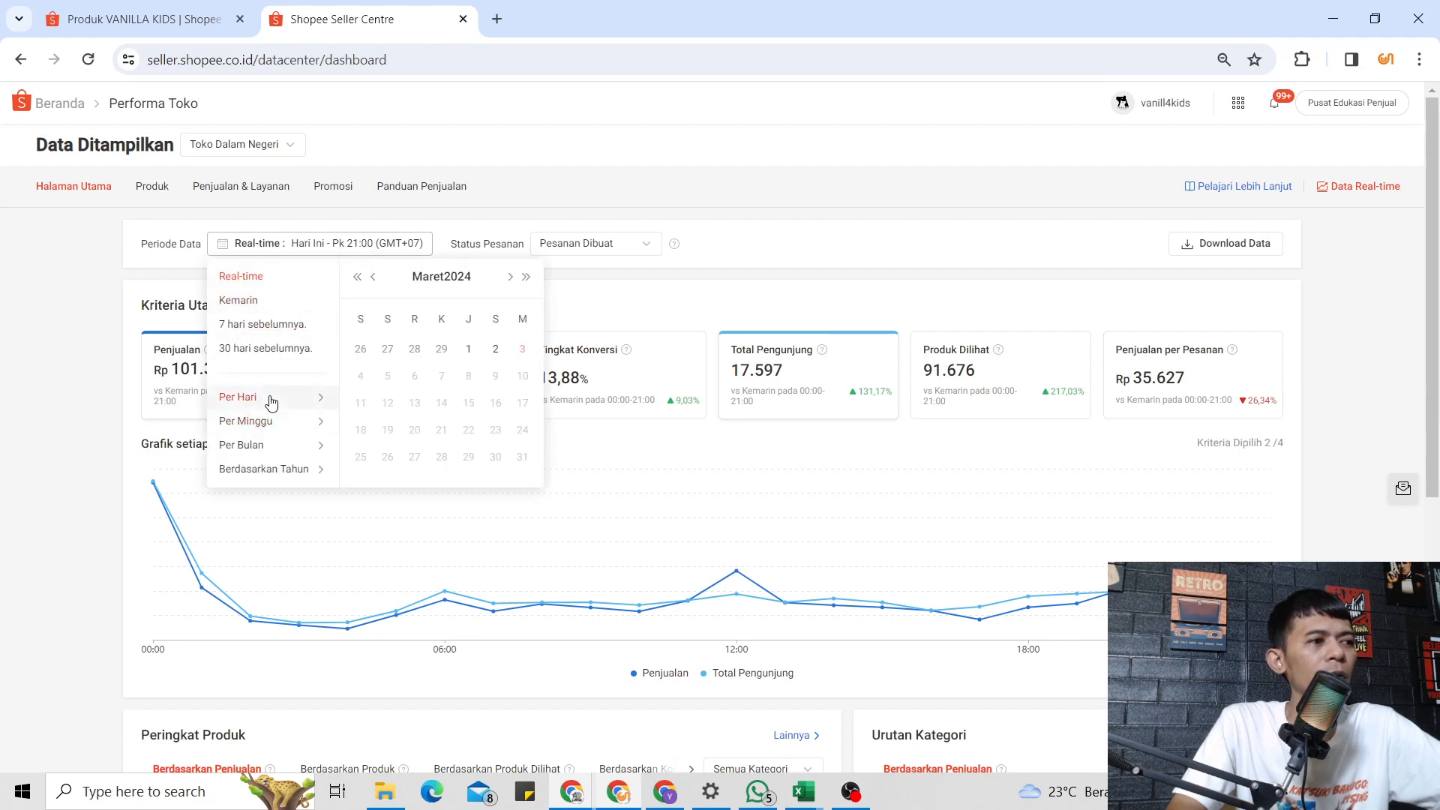
click(373, 277)
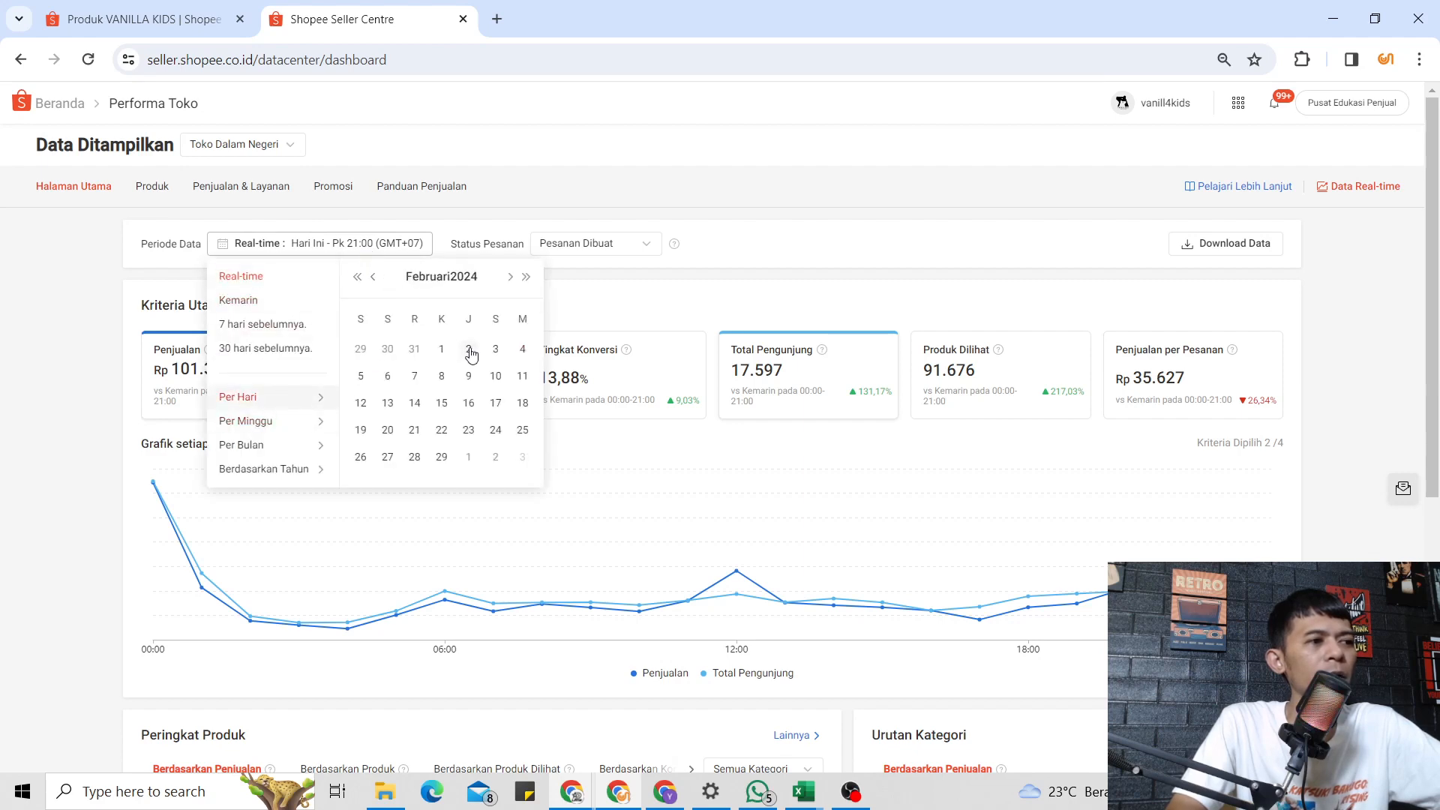
click(469, 351)
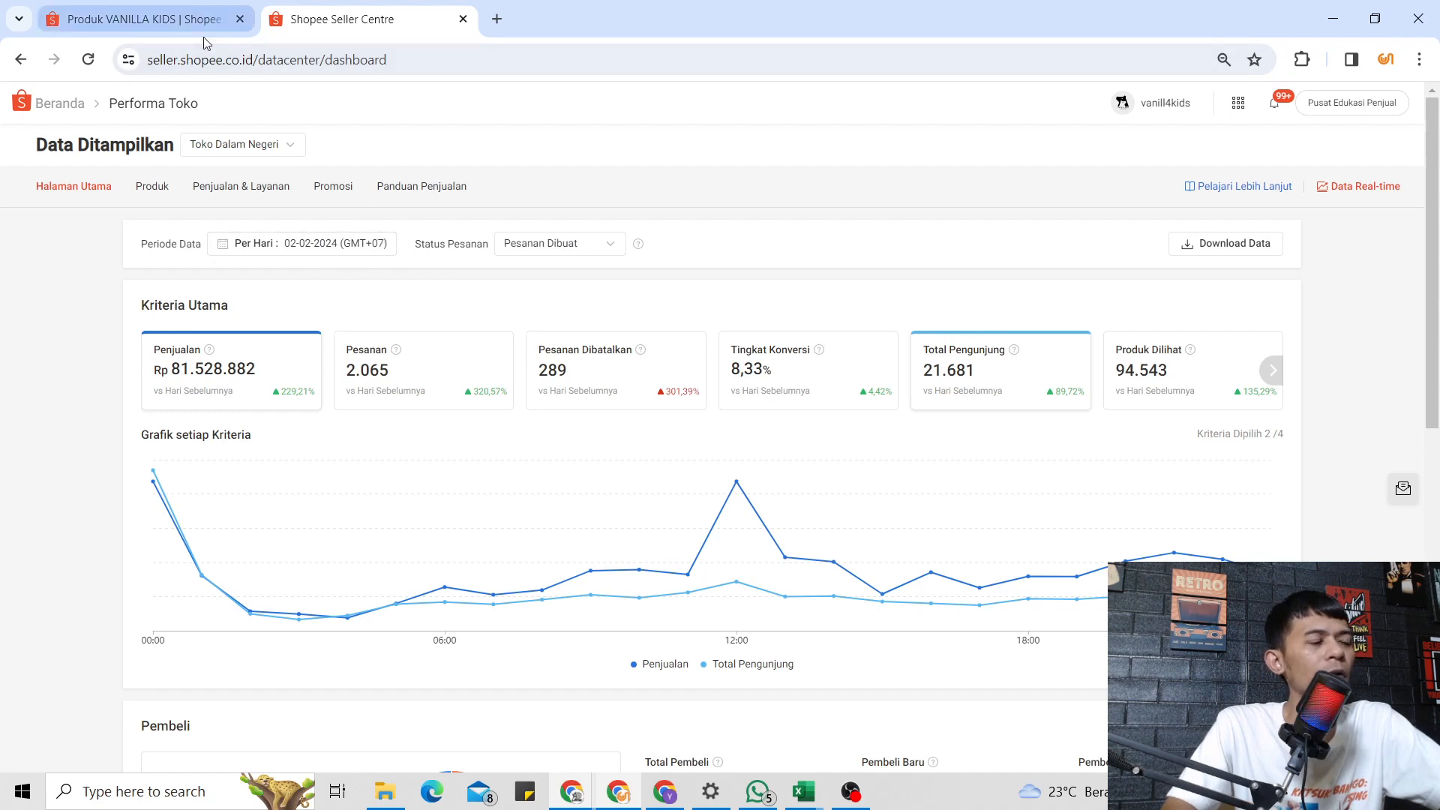
Open the list of orders awaiting shipment processing and set its order-created range to 03/03/2024 – 03/03/2024.
click(69, 108)
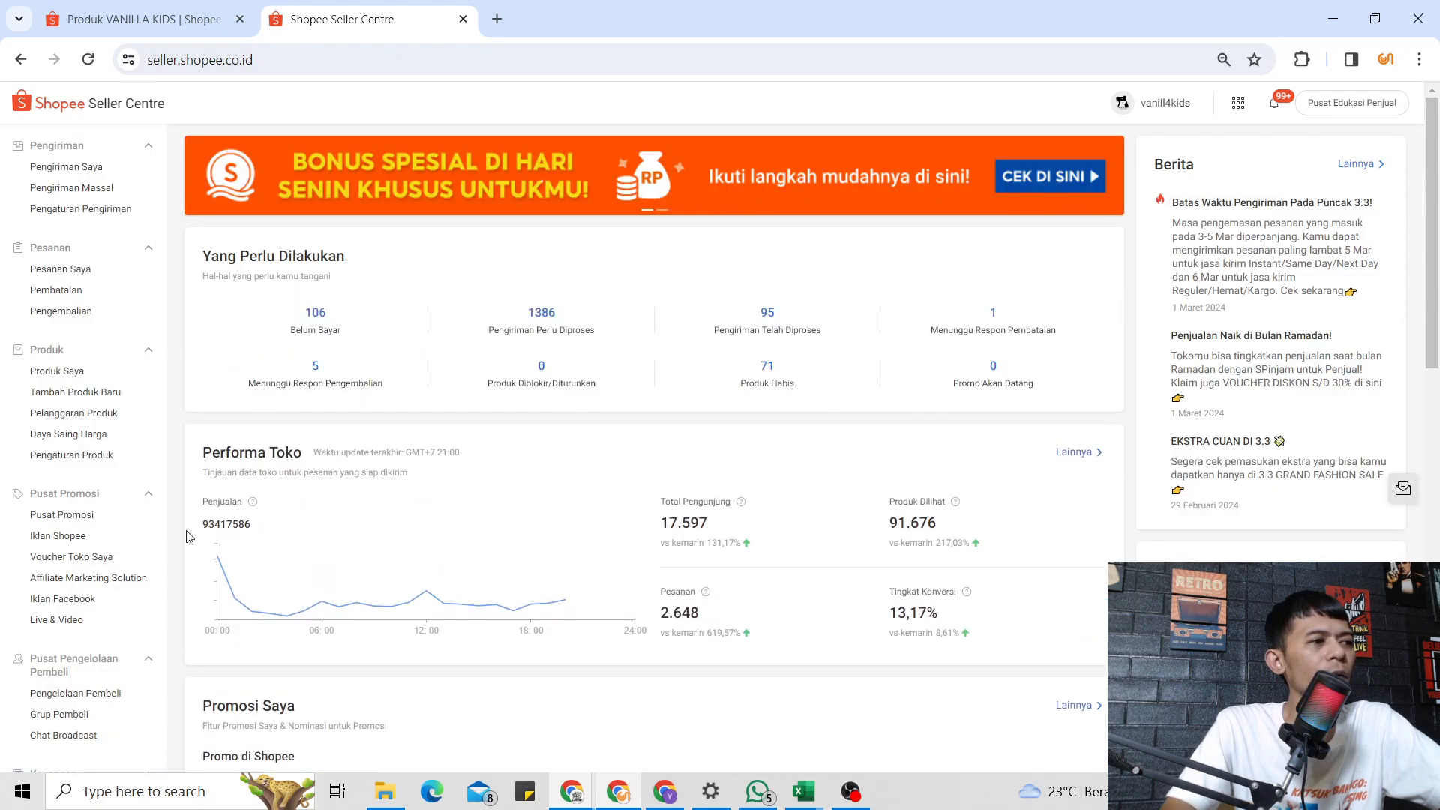
click(553, 335)
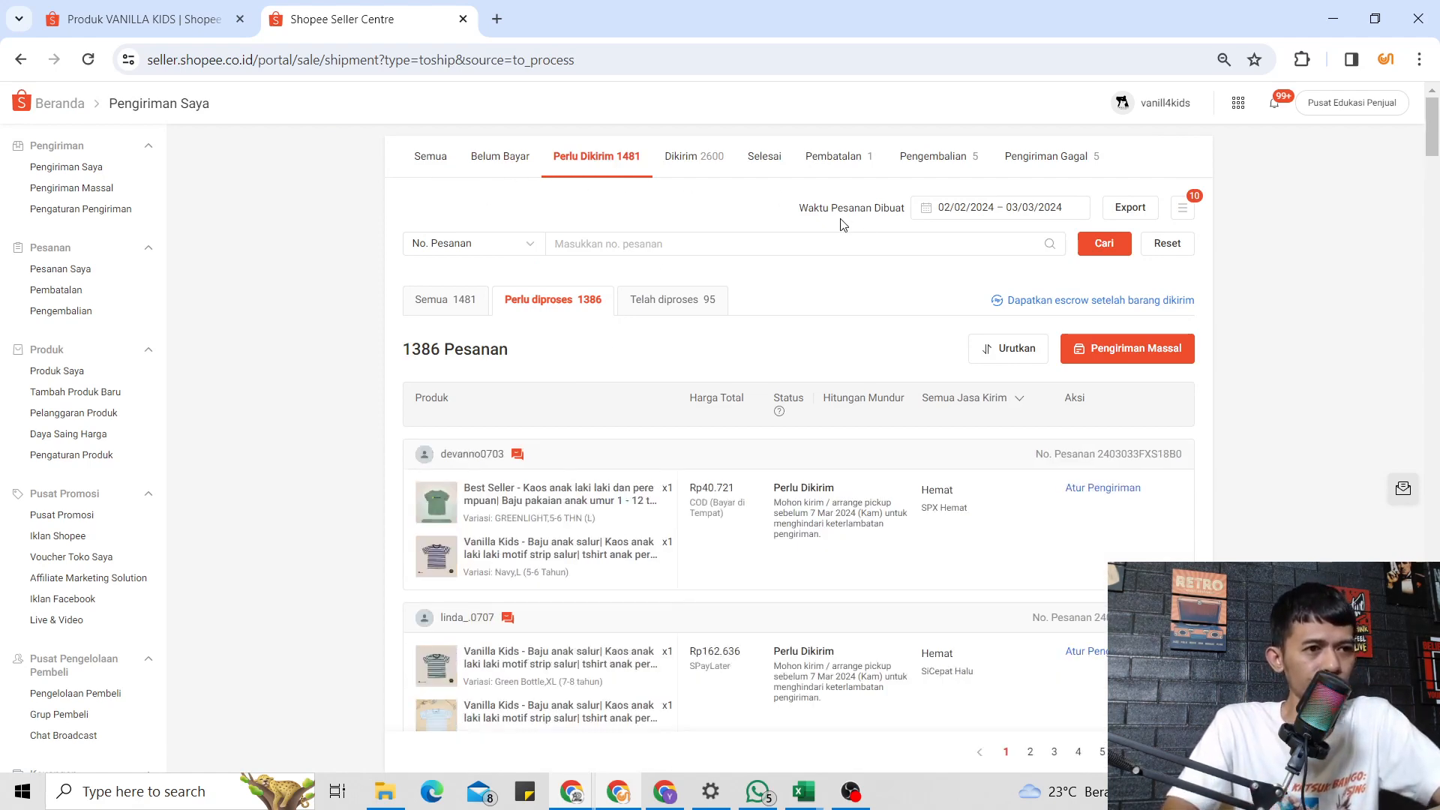
click(994, 212)
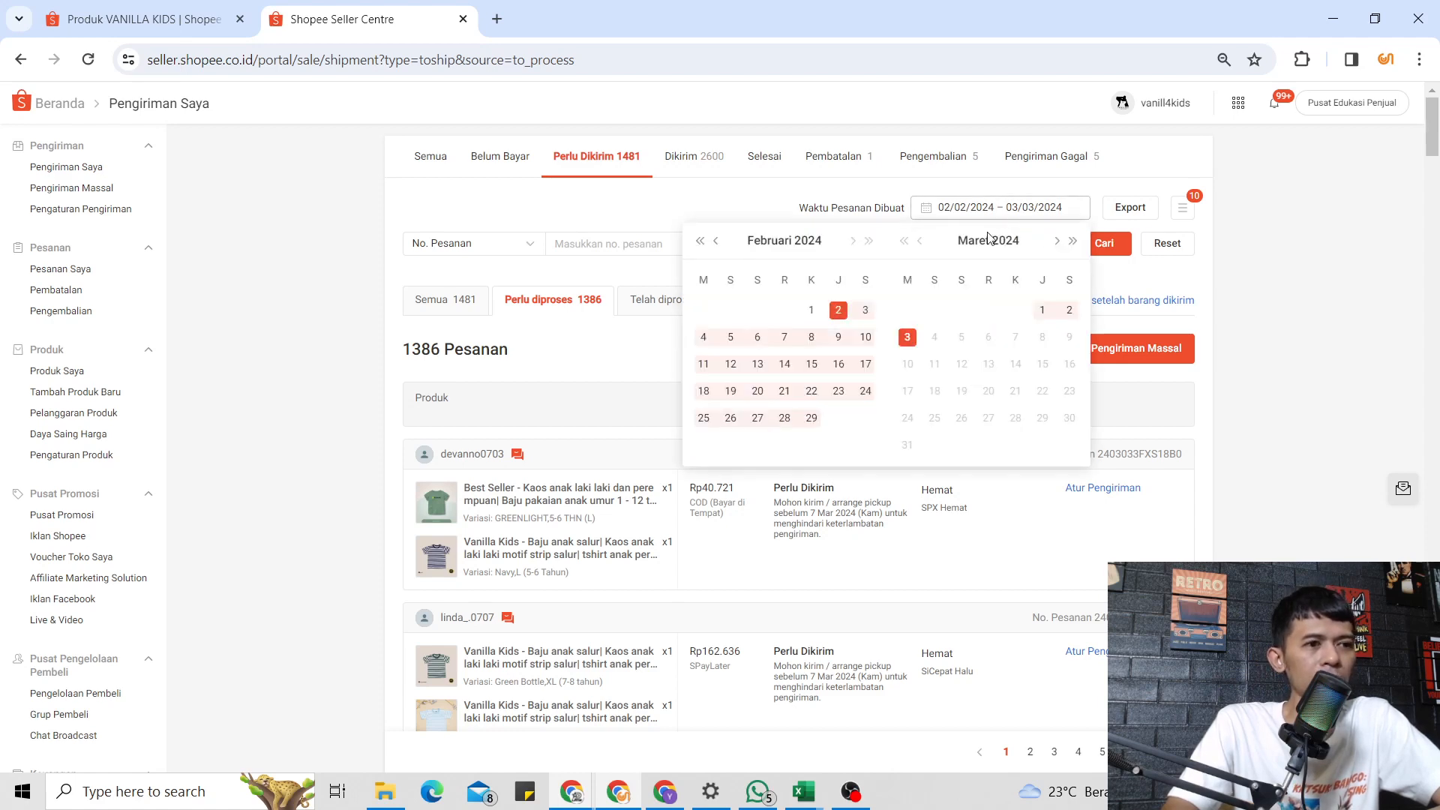
click(907, 339)
click(908, 339)
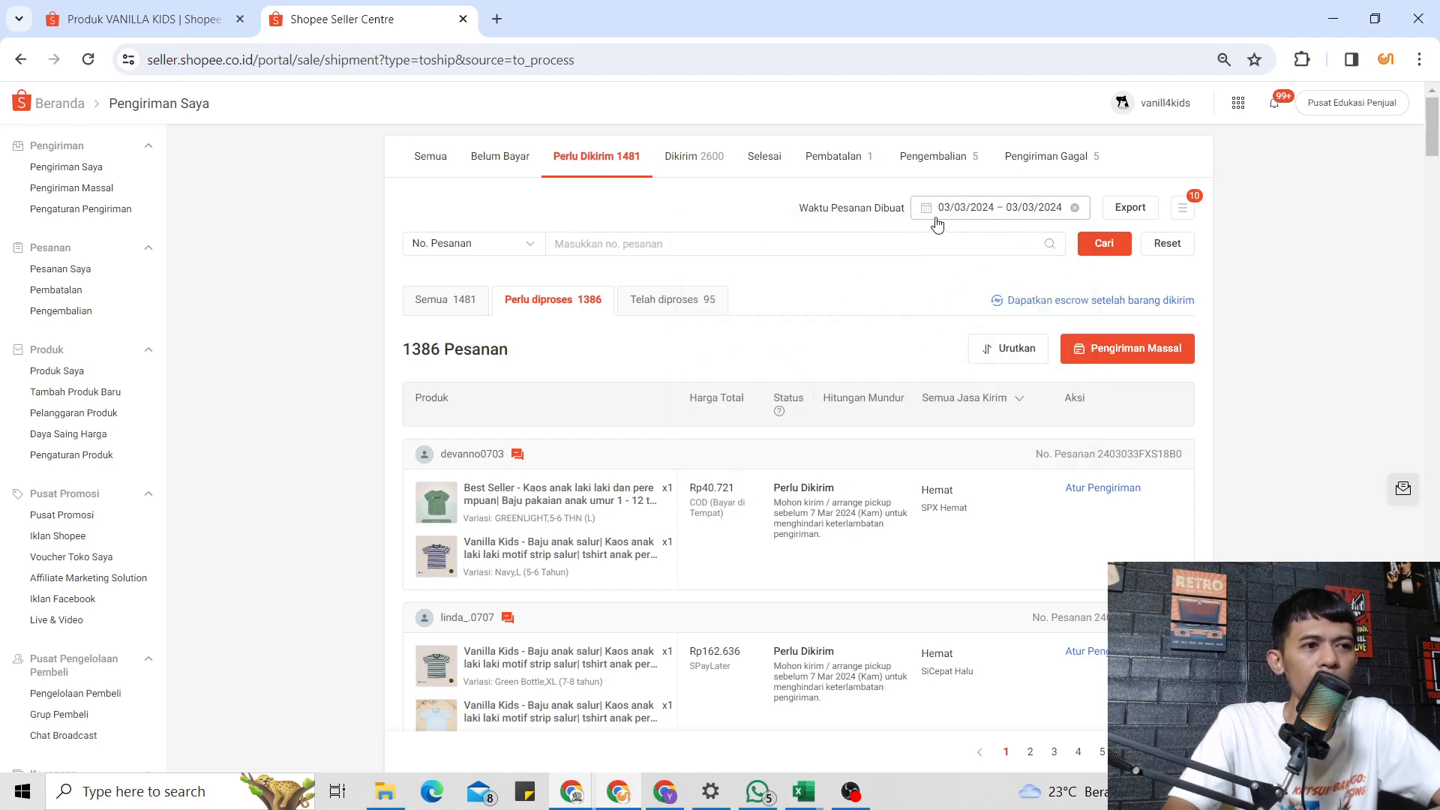
Switch the order list to all orders (Semua) and set the order-created range to 03/03/2024 – 03/03/2024.
click(446, 166)
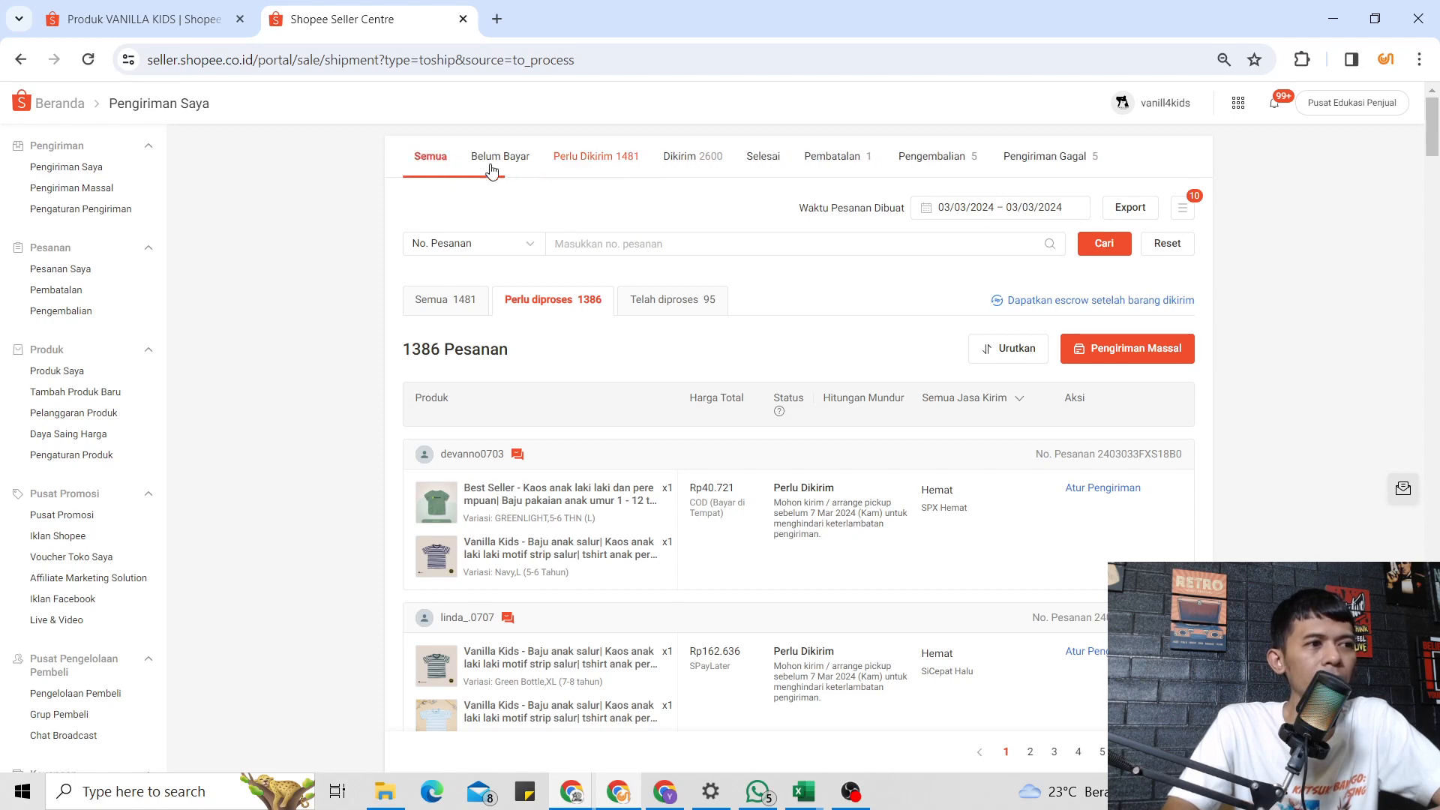
click(986, 214)
click(907, 338)
click(906, 339)
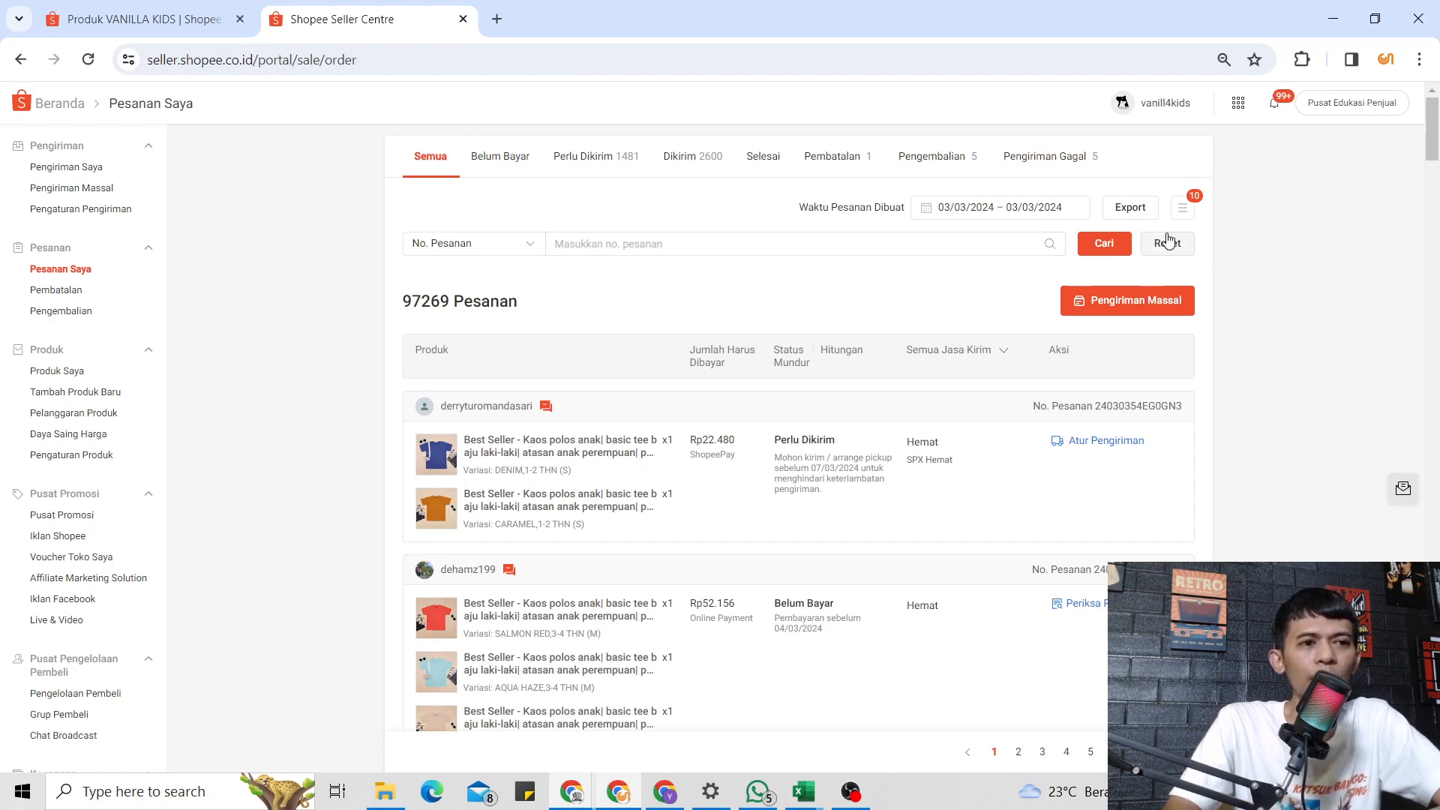
Export and download the Order.all.20240303_20240303.xlsx report and open it in Excel with editing enabled.
click(1136, 216)
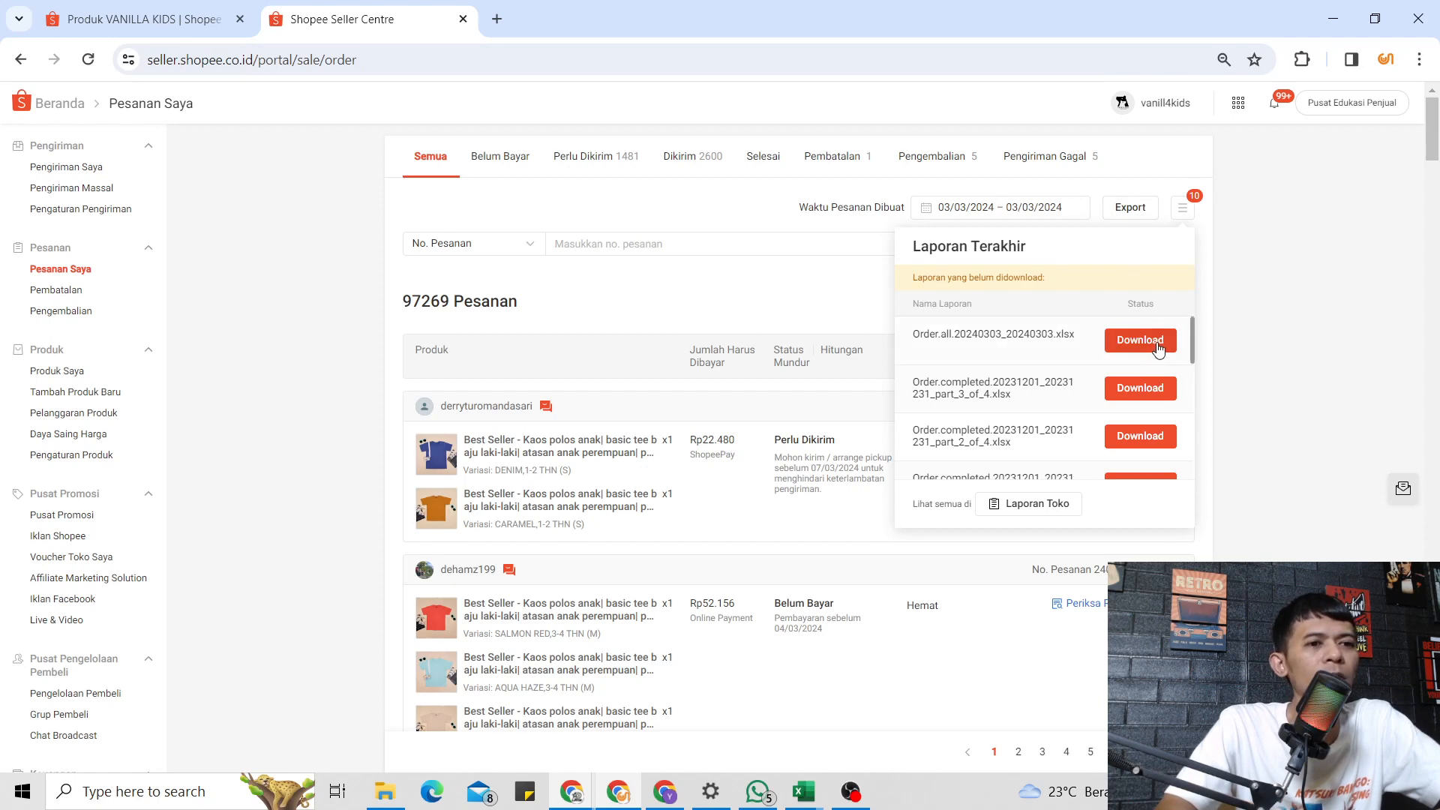
click(1170, 347)
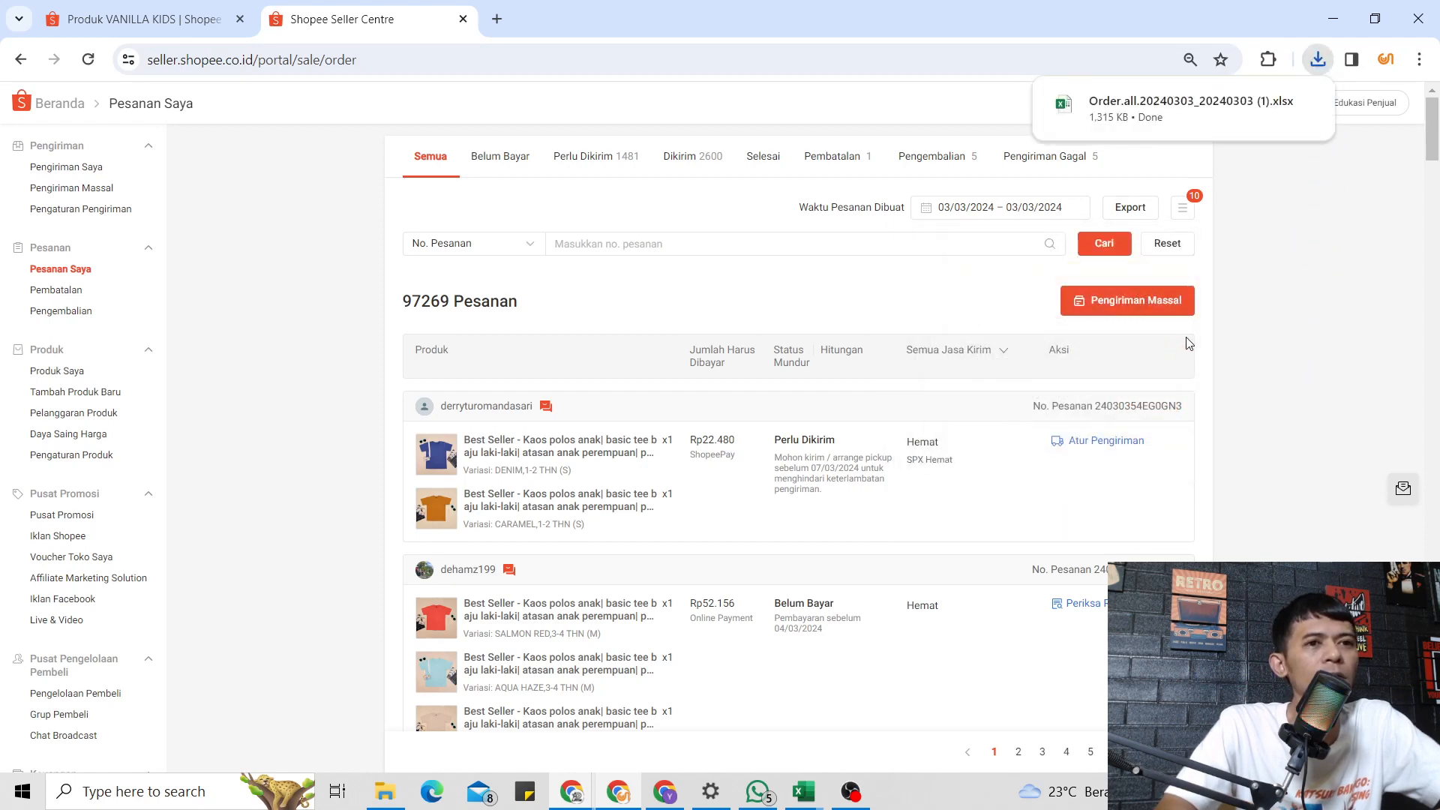
click(851, 299)
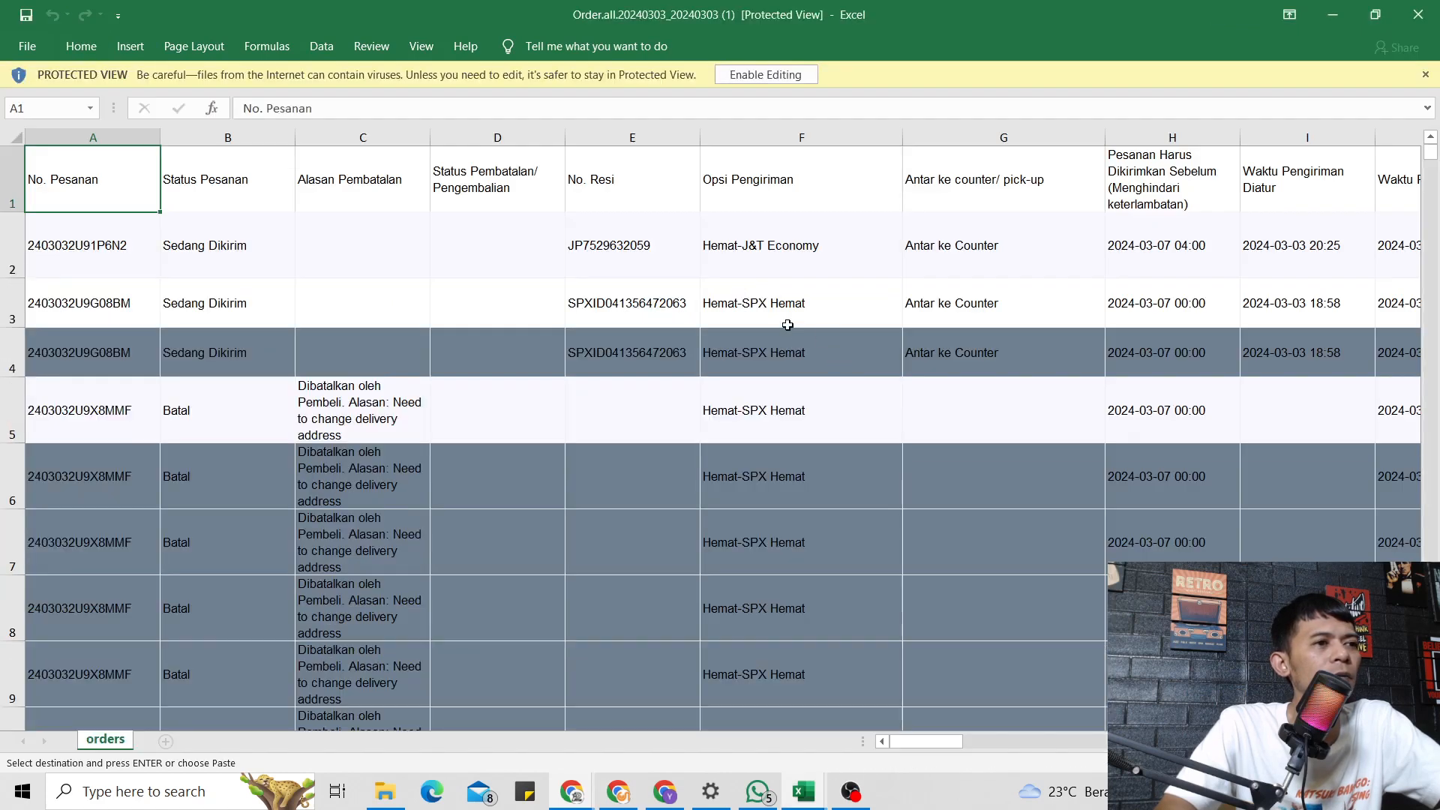
click(763, 74)
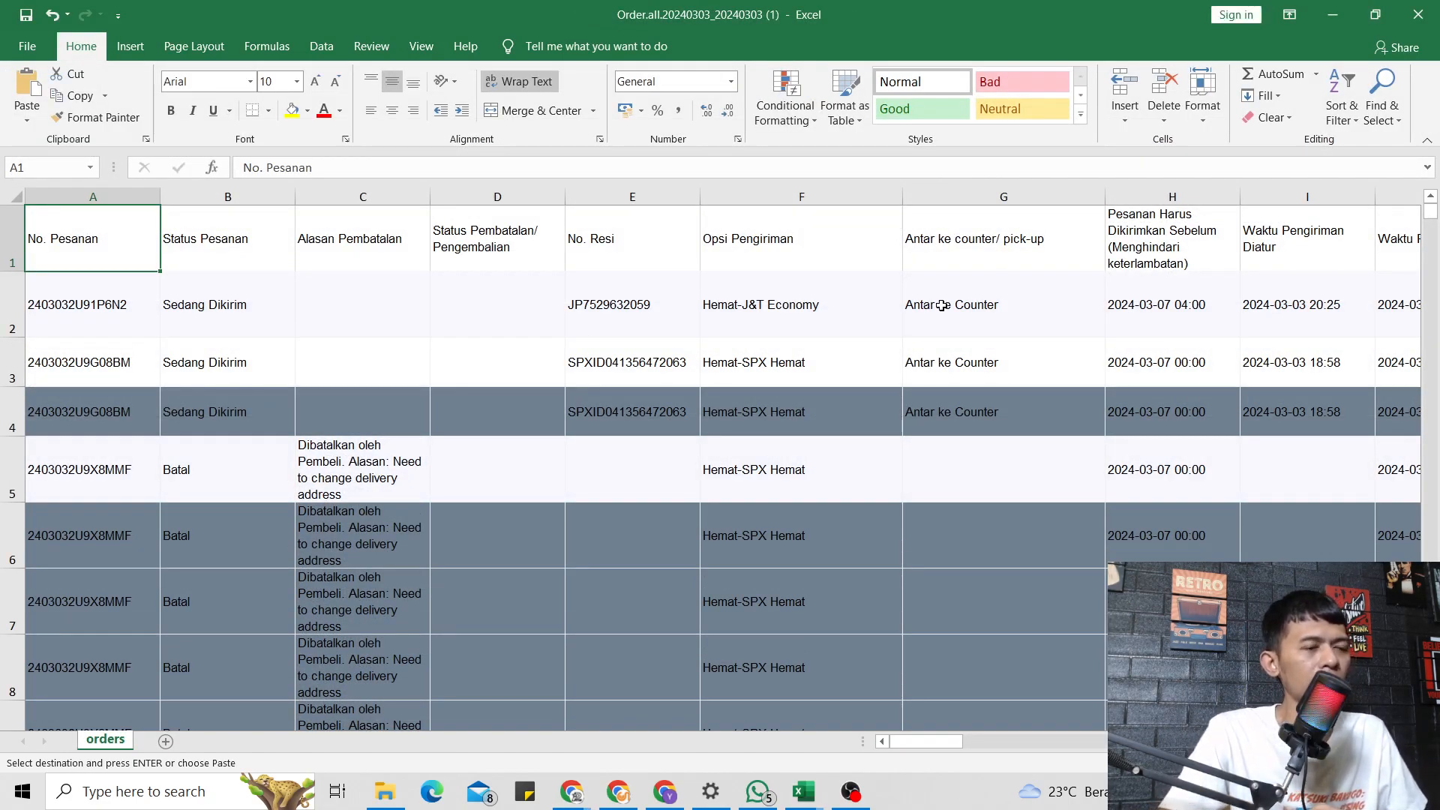
Create a PivotTable on a new worksheet from the whole data range A1:AW5905 of the orders sheet.
key(ctrl+shift+Right)
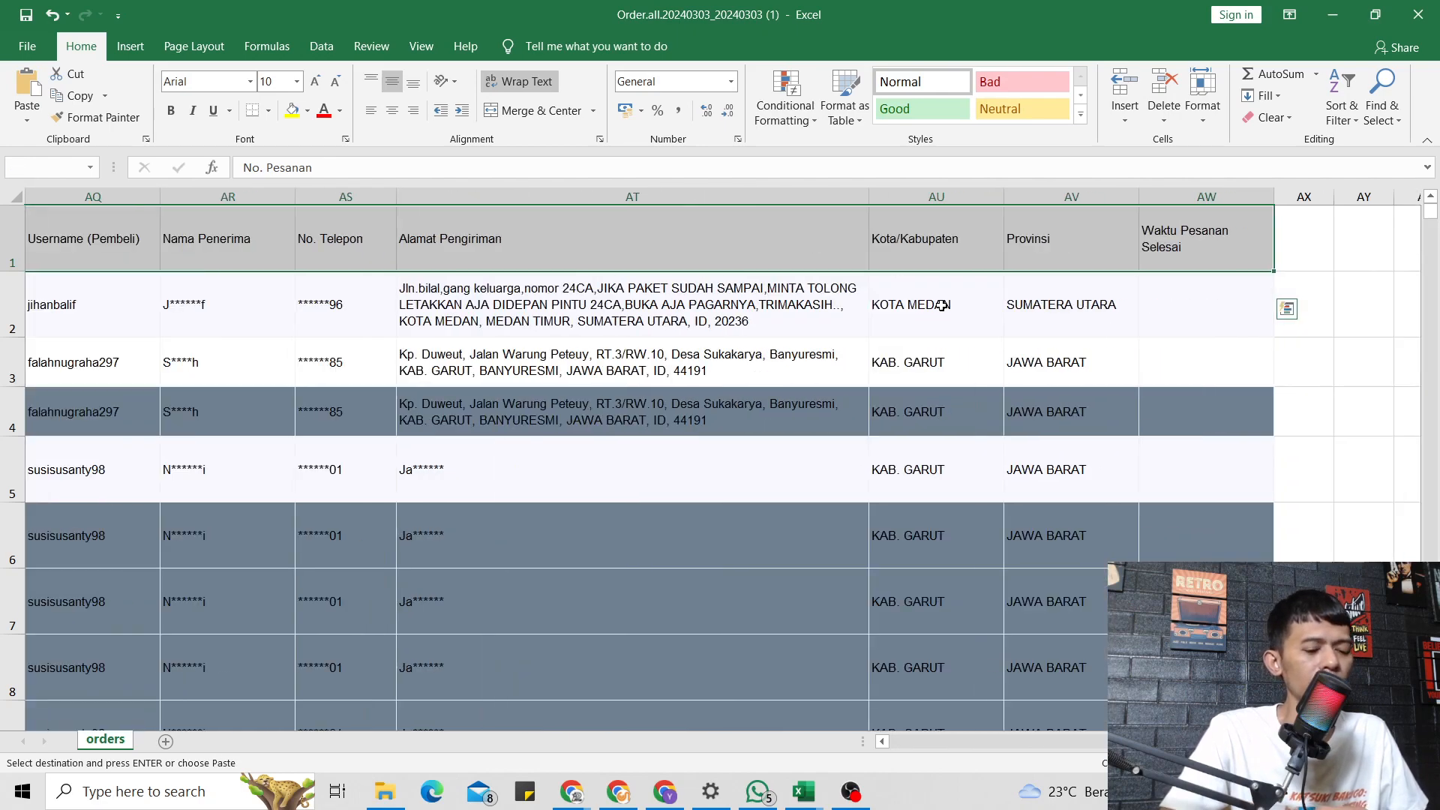
key(ctrl+shift+Down)
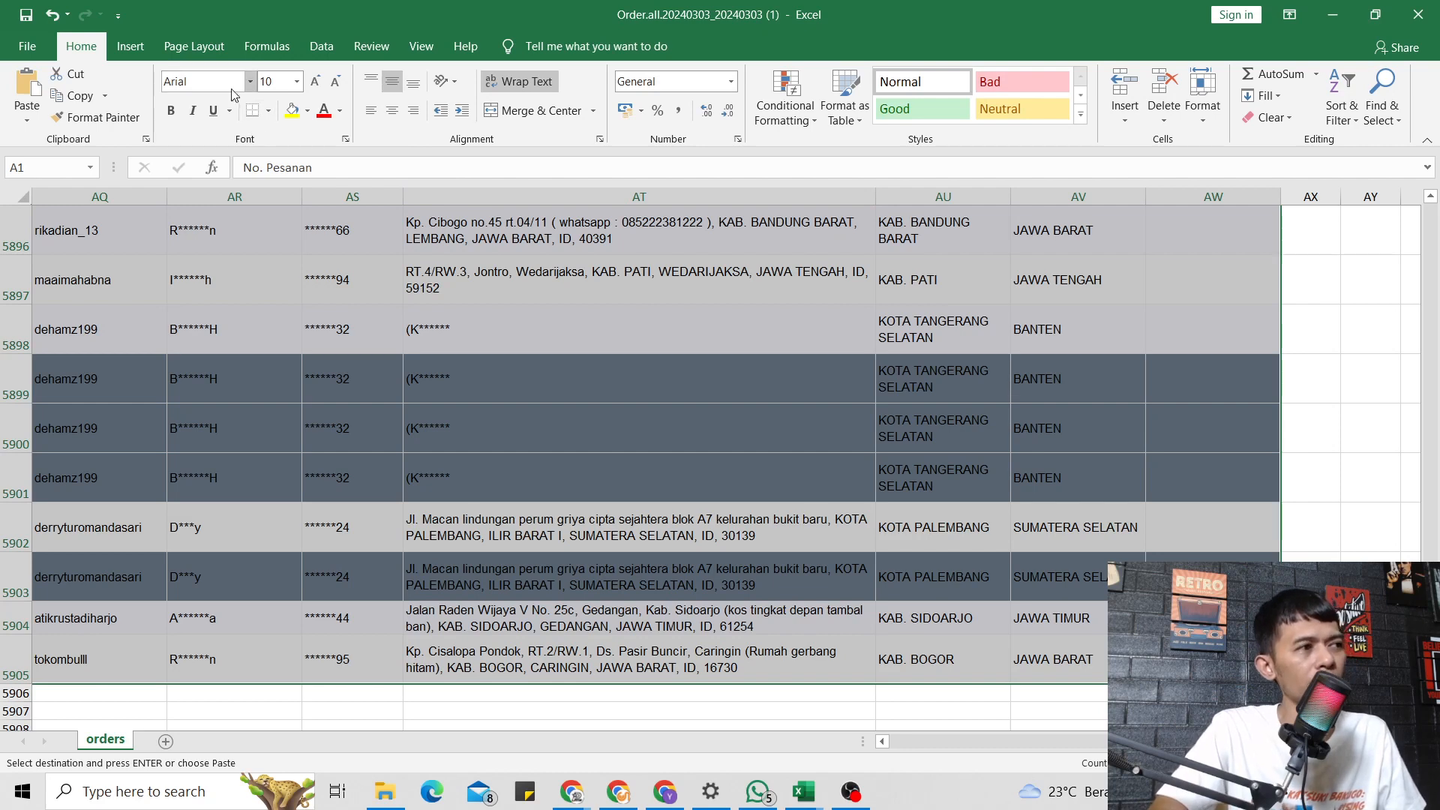
click(130, 46)
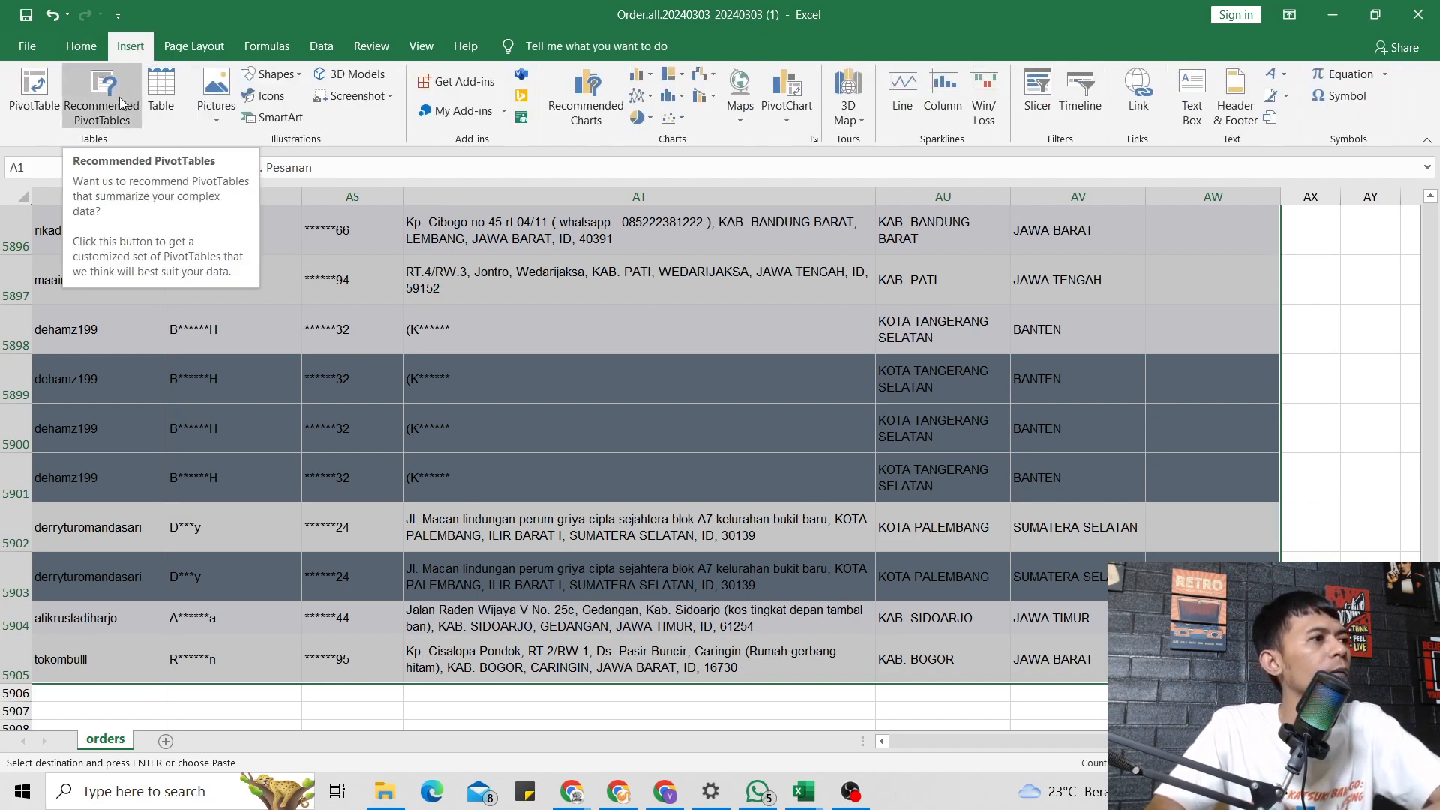
click(83, 112)
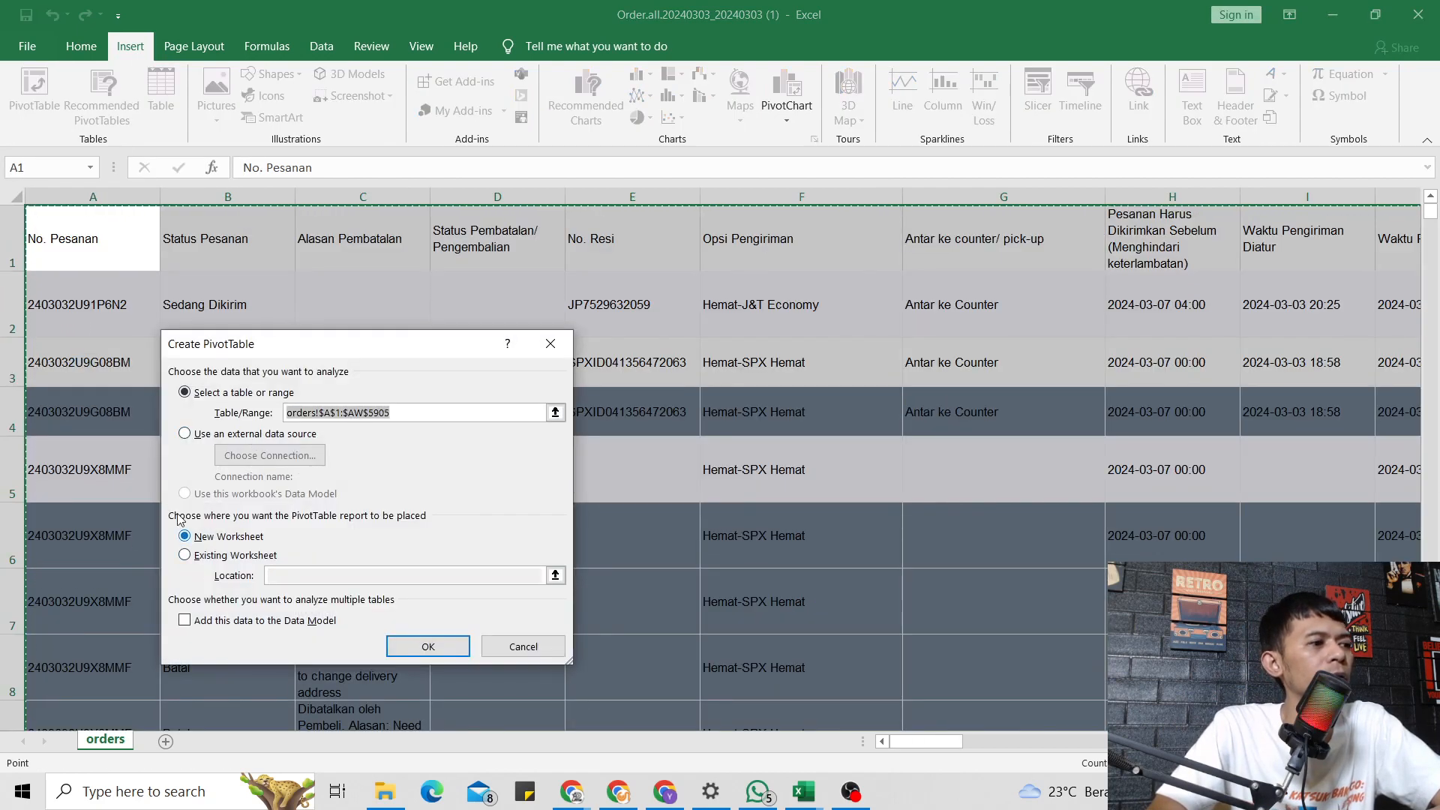
click(426, 646)
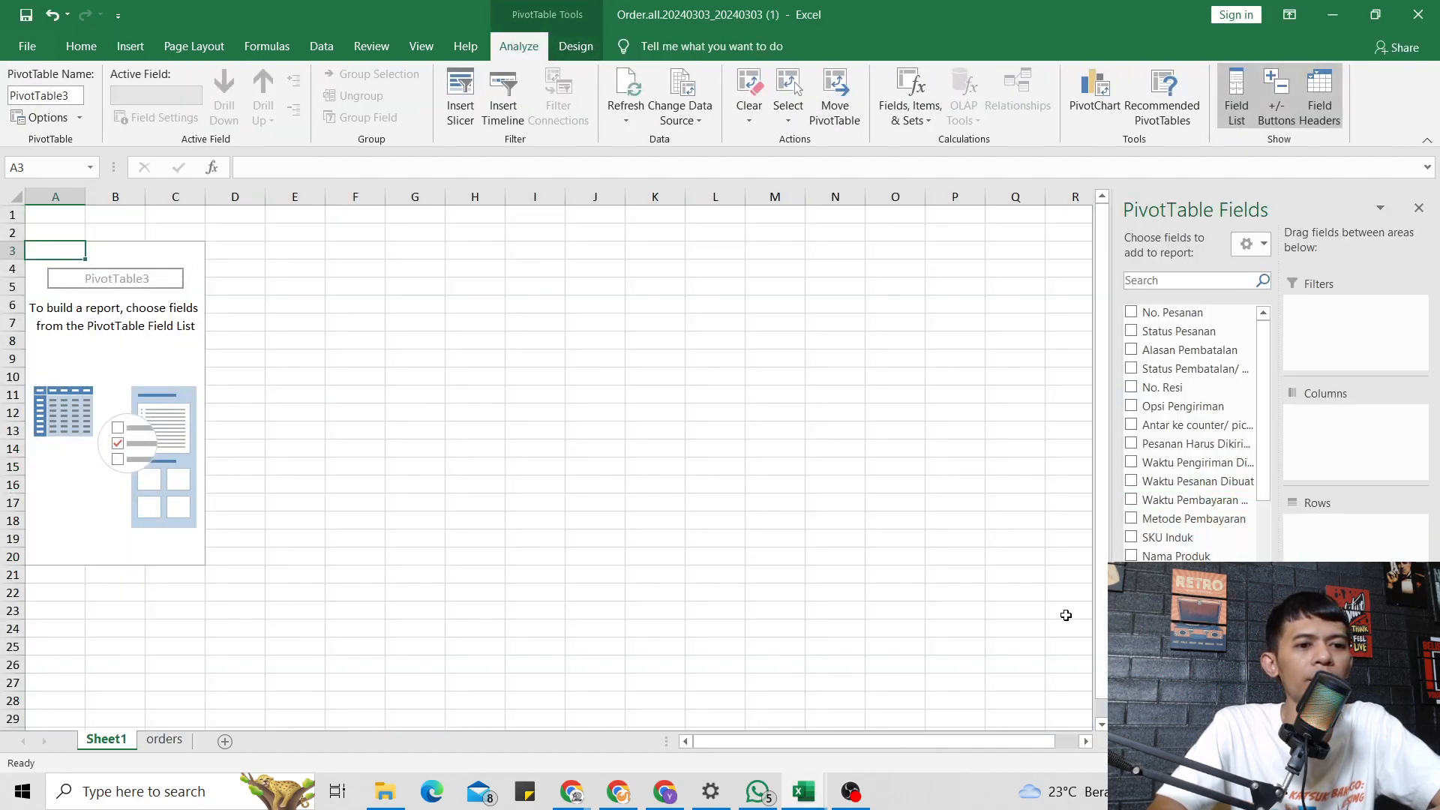
Build the PivotTable with Nomor Referensi SKU as rows and Count of Jumlah as values, and review the listed SKUs.
drag(1193, 575, 1353, 531)
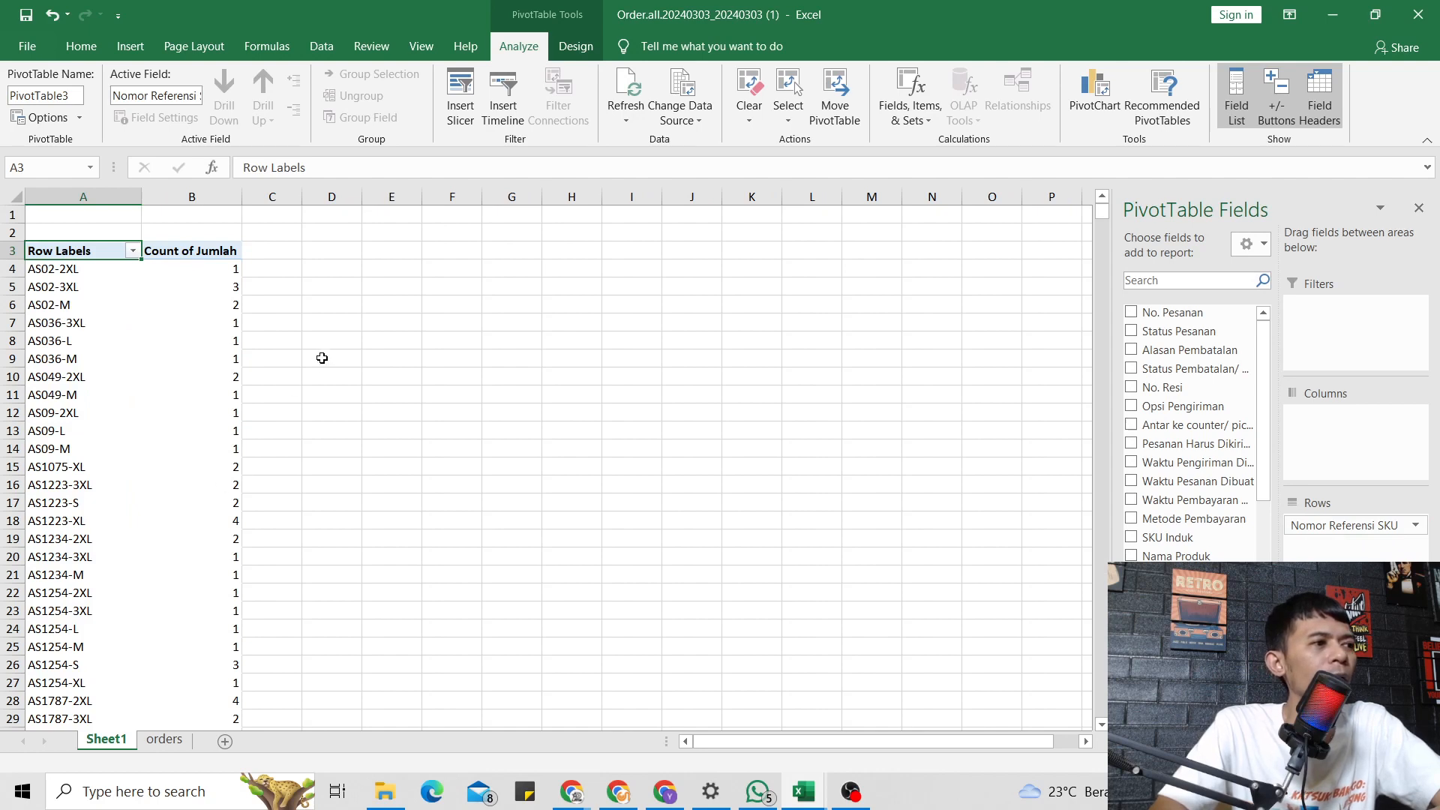
scroll(248, 320, down, 20)
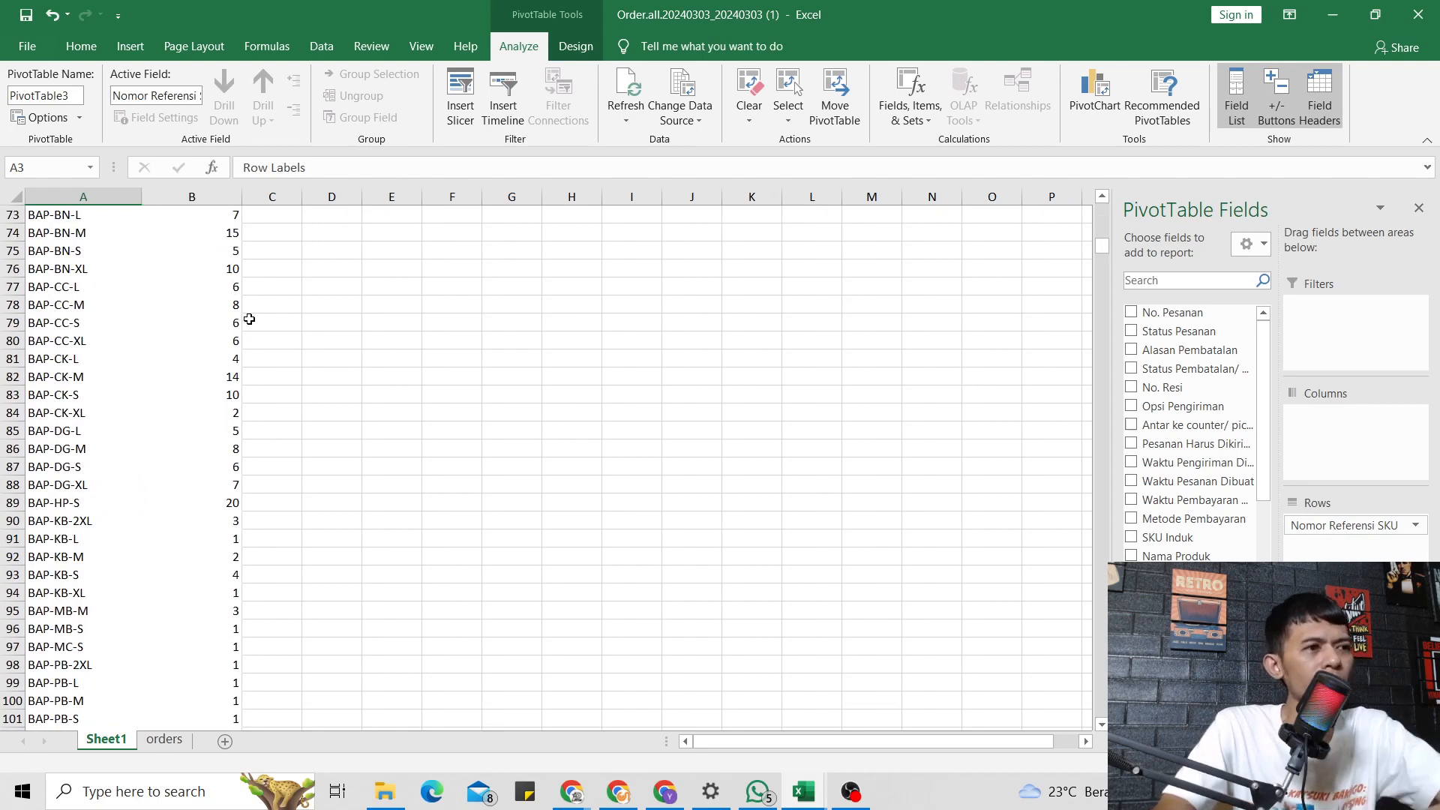
scroll(249, 319, up, 19)
scroll(249, 319, up, 5)
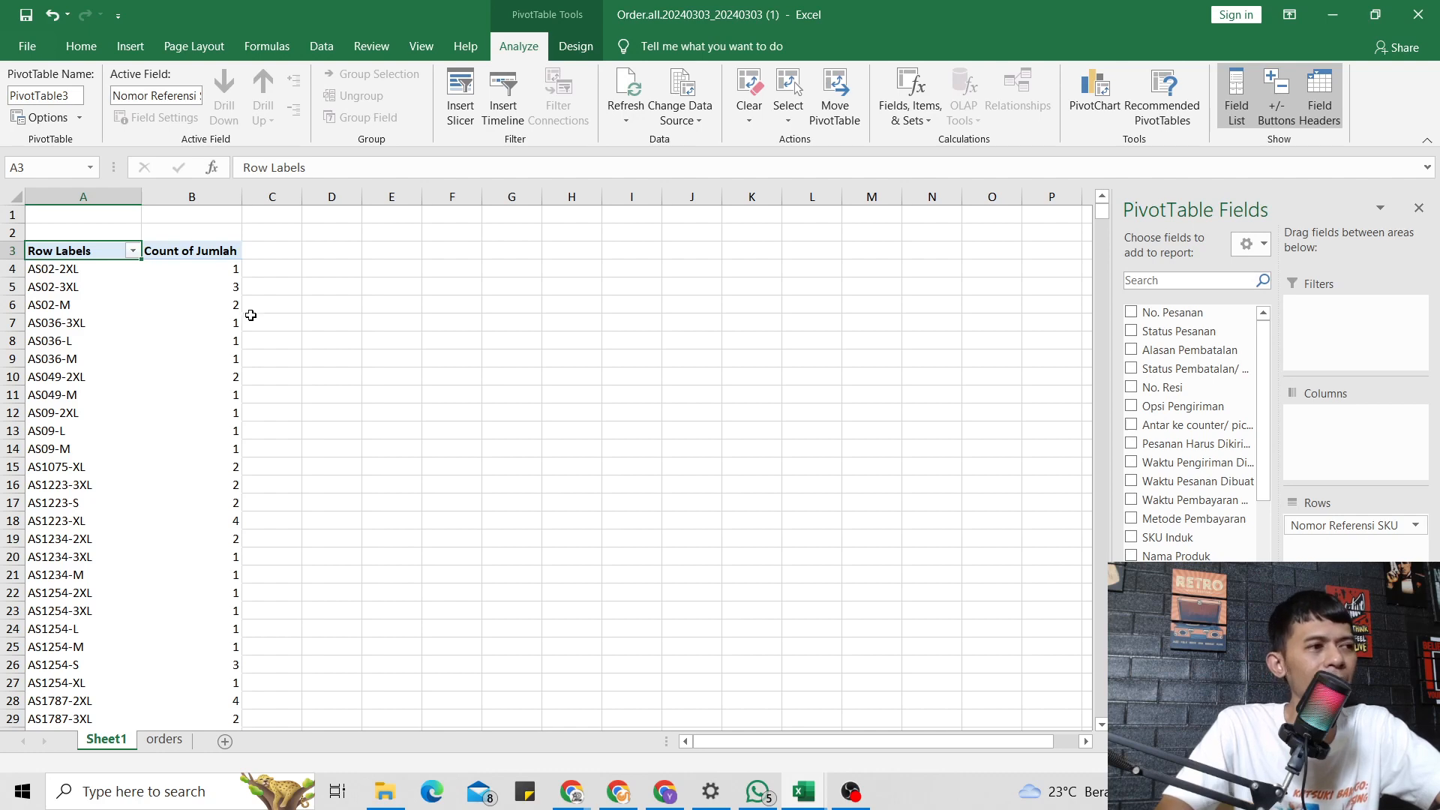
click(267, 252)
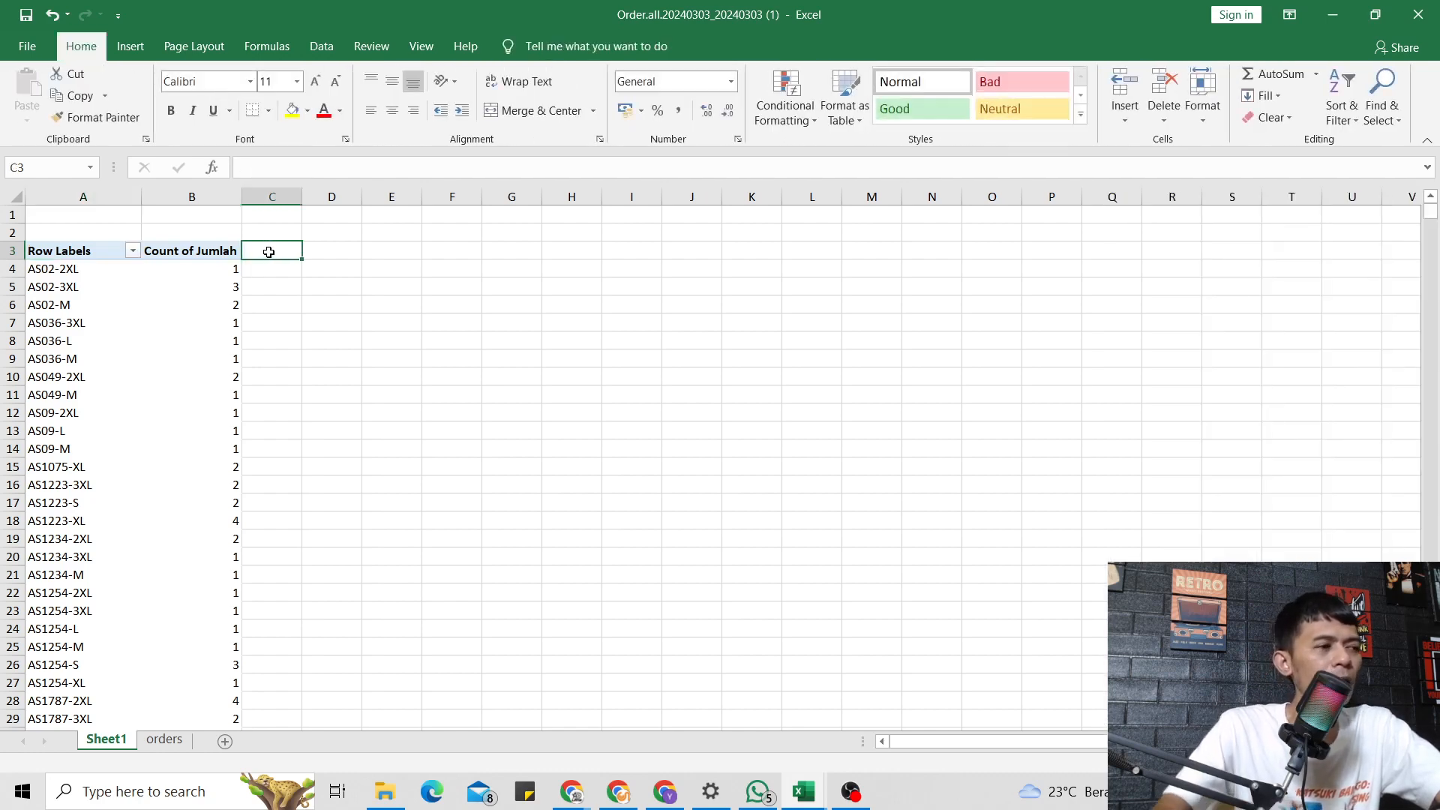
Examine the order statuses in the Status Pesanan column of the orders sheet.
click(163, 739)
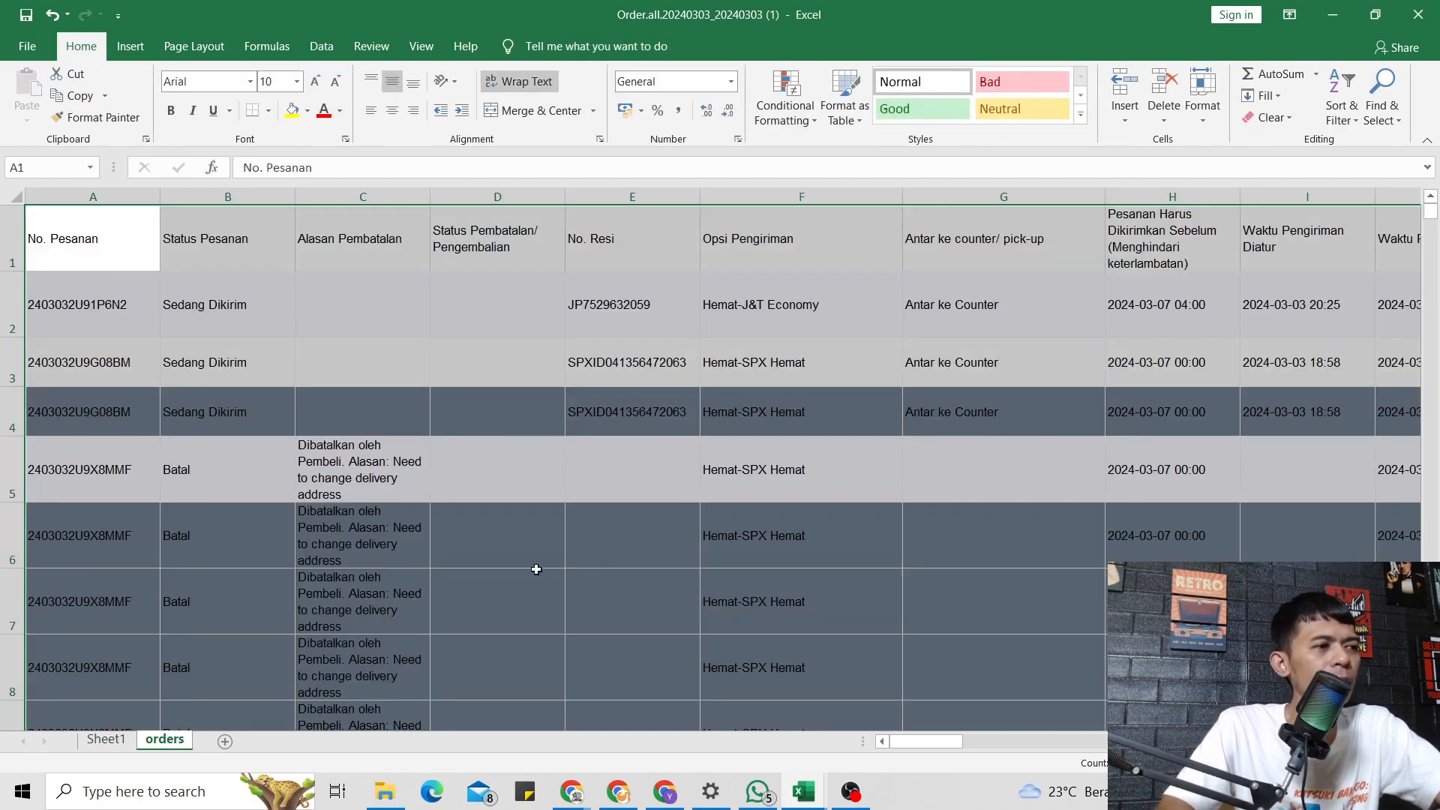
click(201, 475)
scroll(201, 476, down, 3)
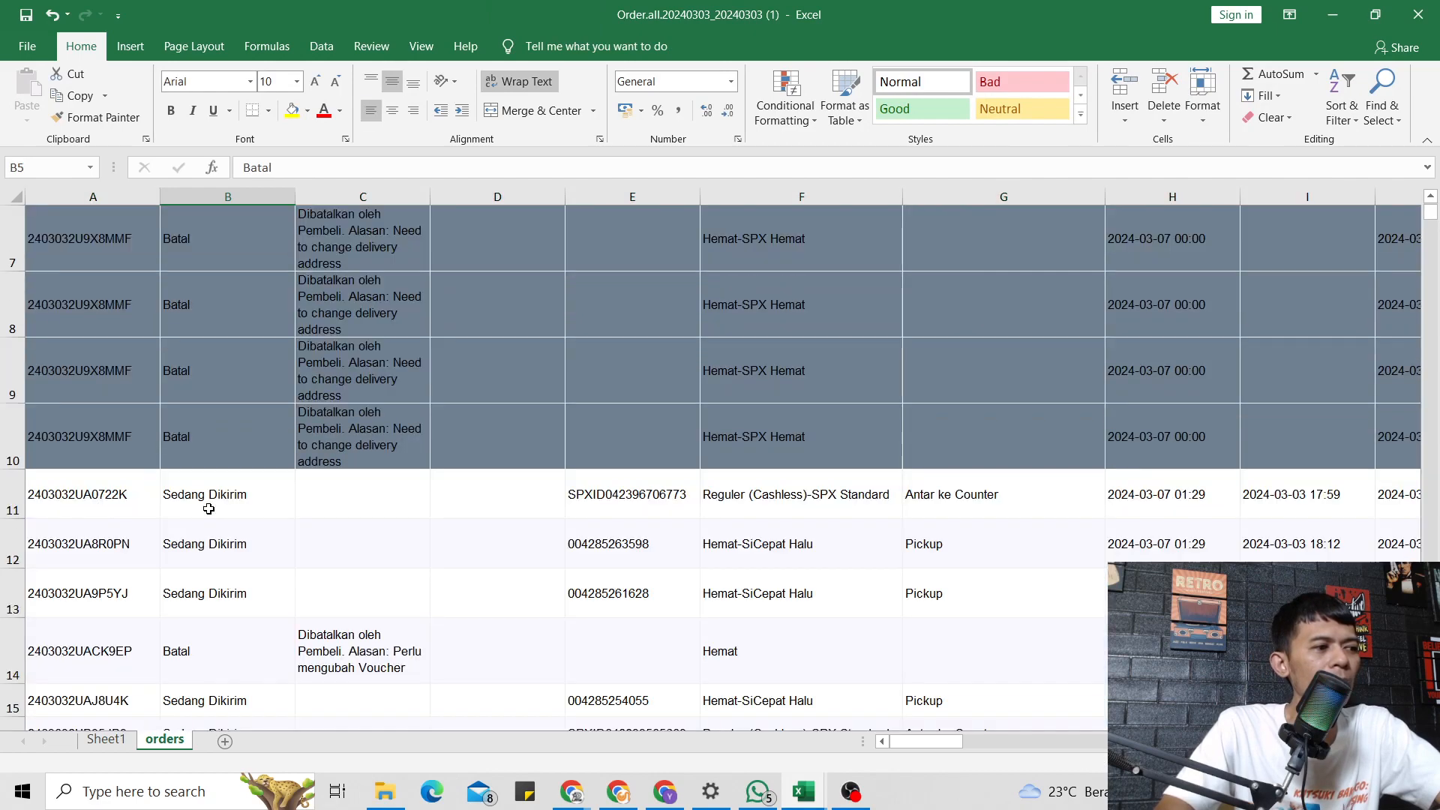
scroll(207, 255, down, 11)
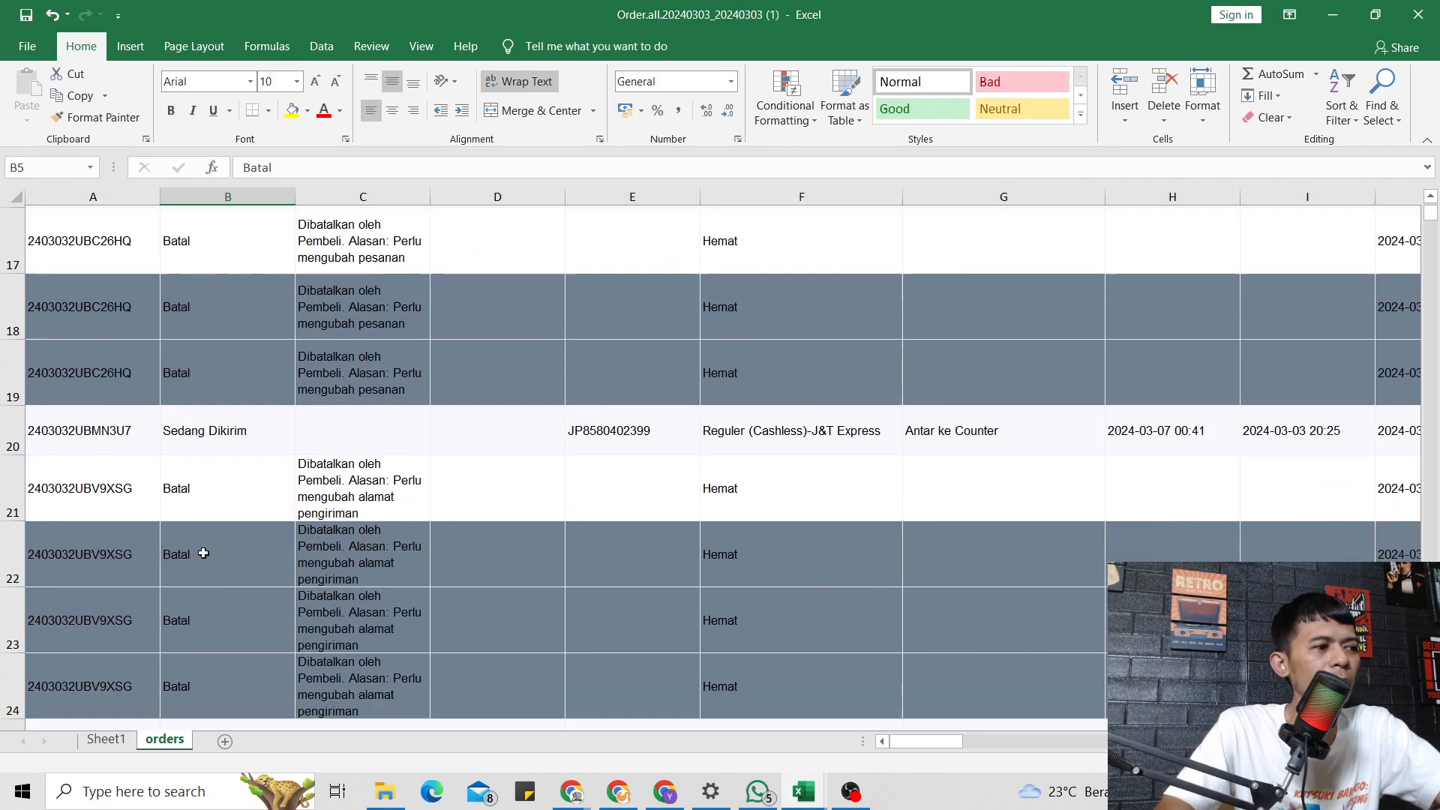
scroll(225, 543, down, 18)
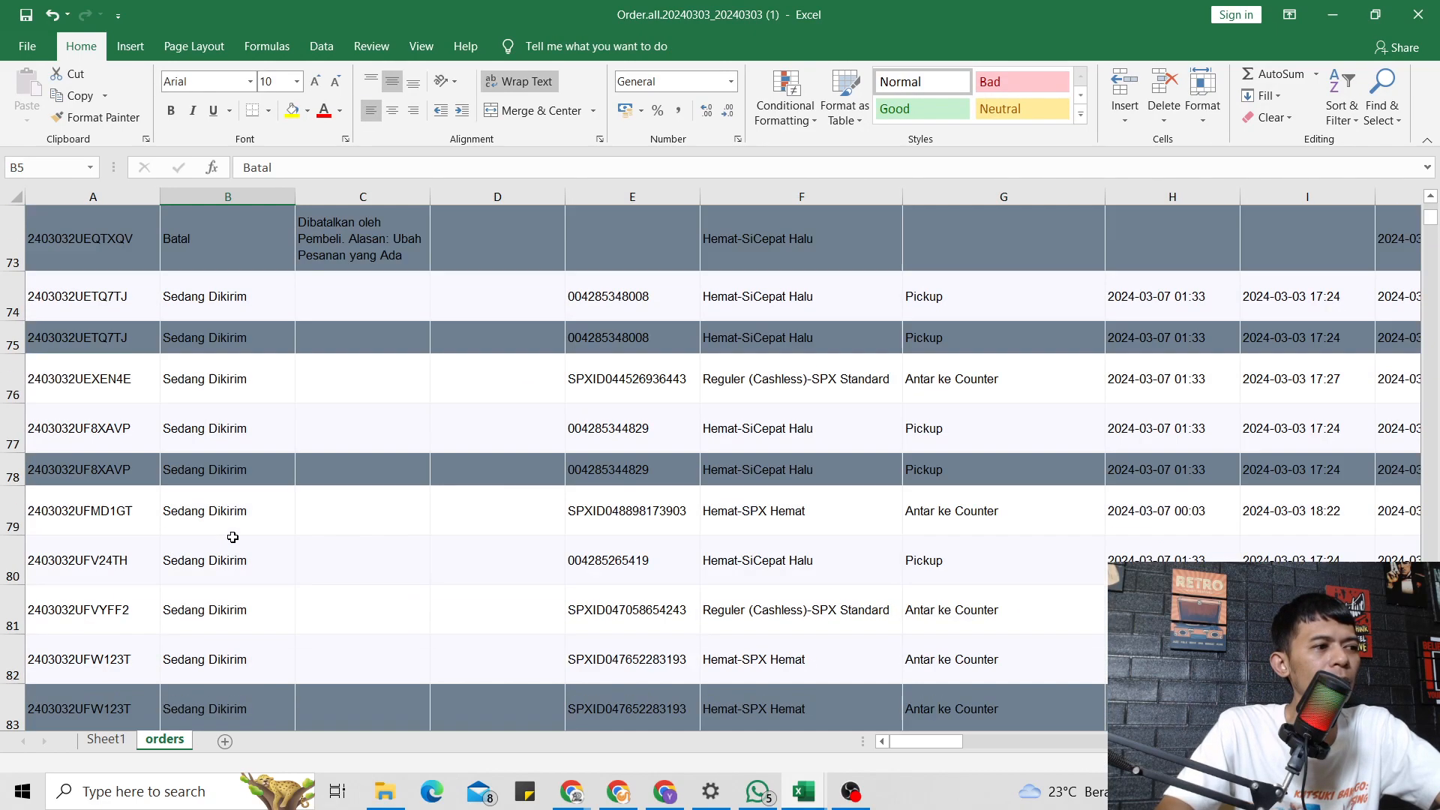
scroll(236, 533, up, 18)
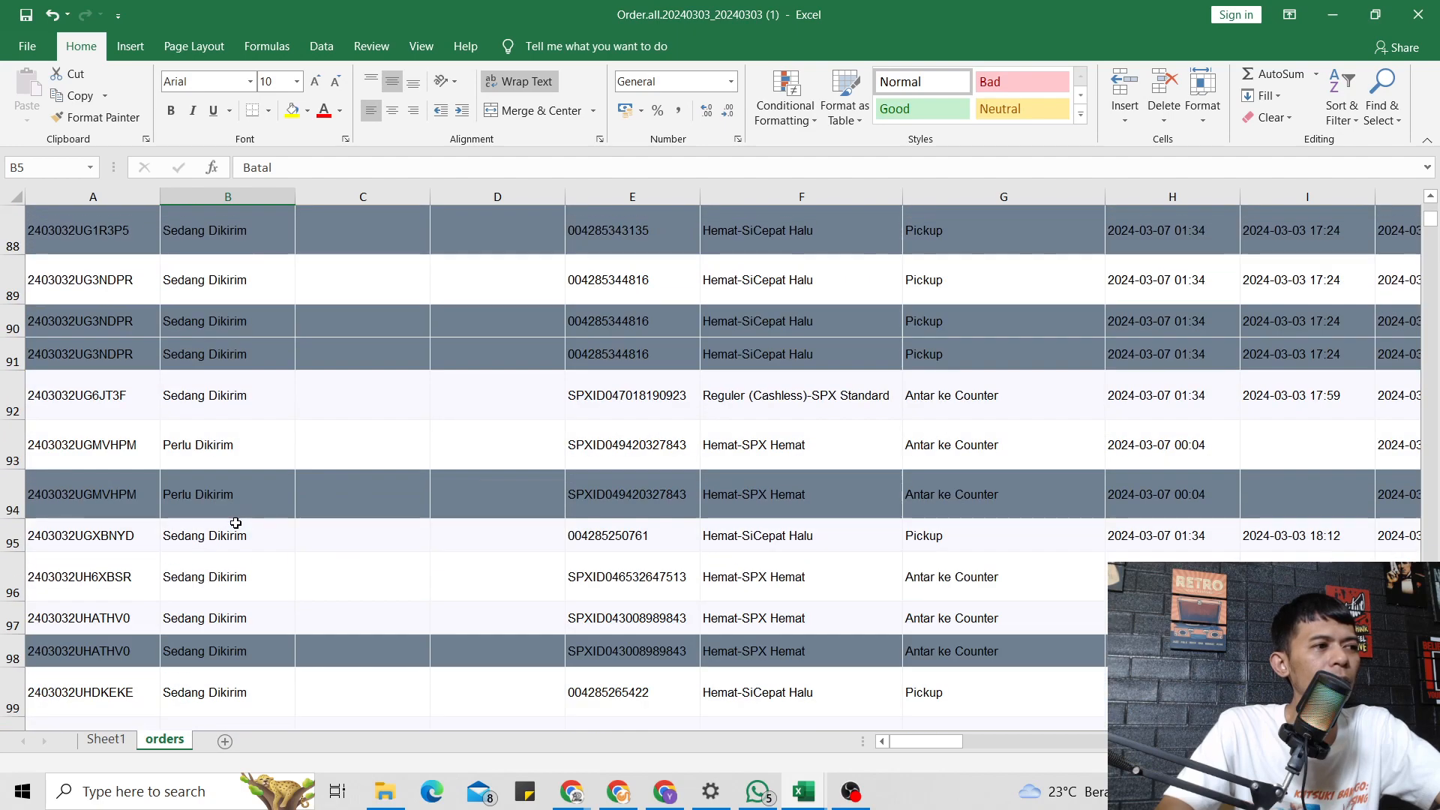
Copy the entire PivotTable on Sheet1, from the header row through the Grand Total row.
scroll(235, 523, up, 14)
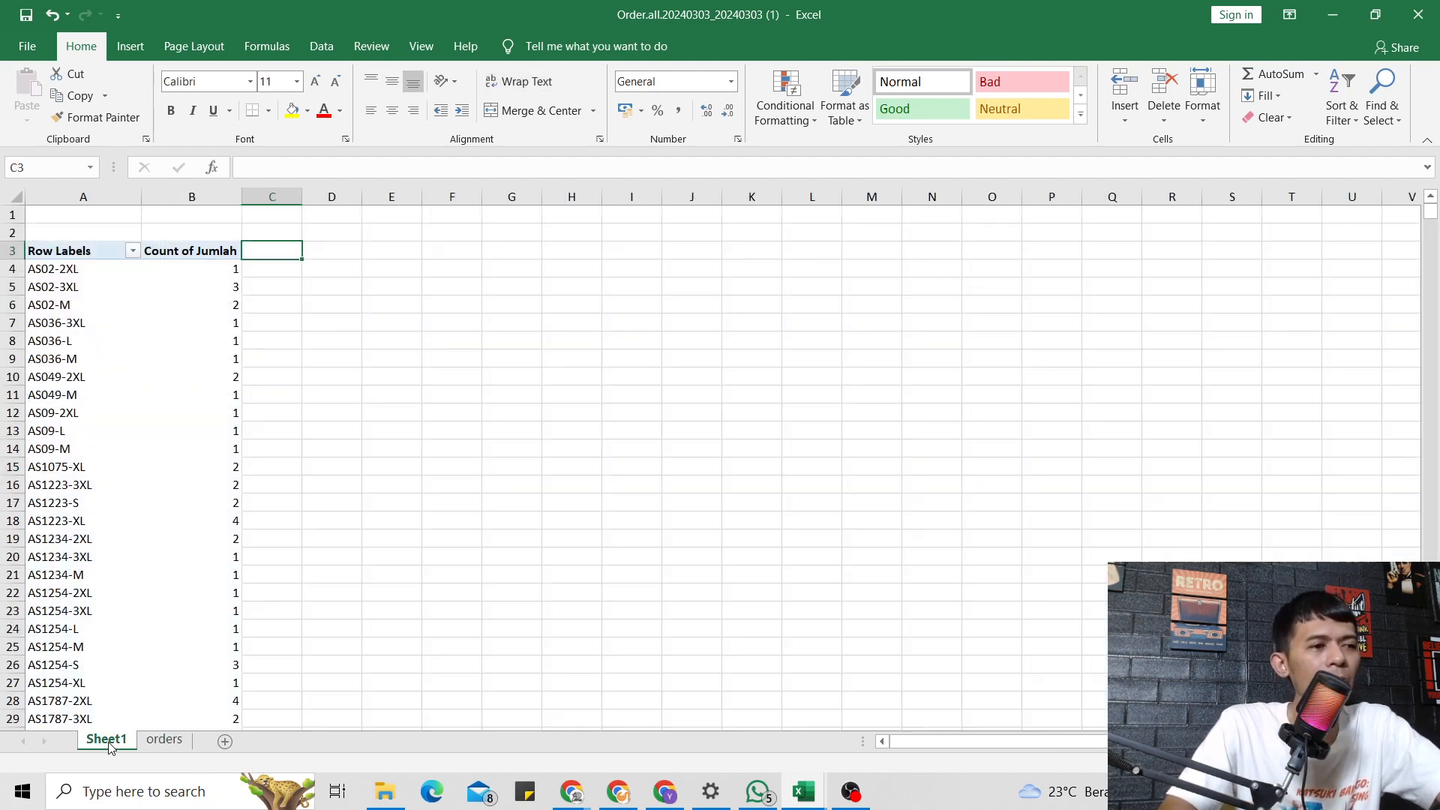
click(106, 739)
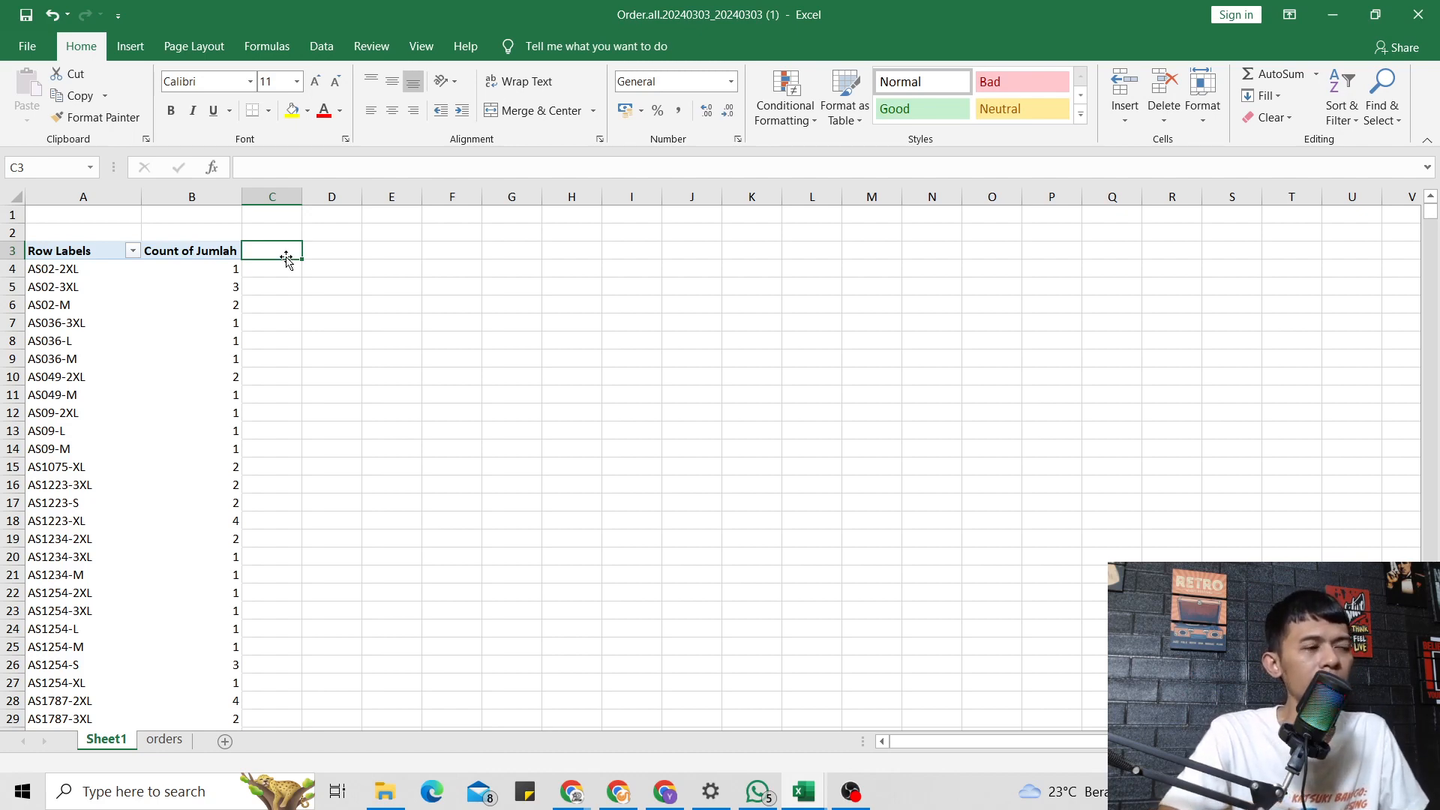
key(Left)
key(shift+Left)
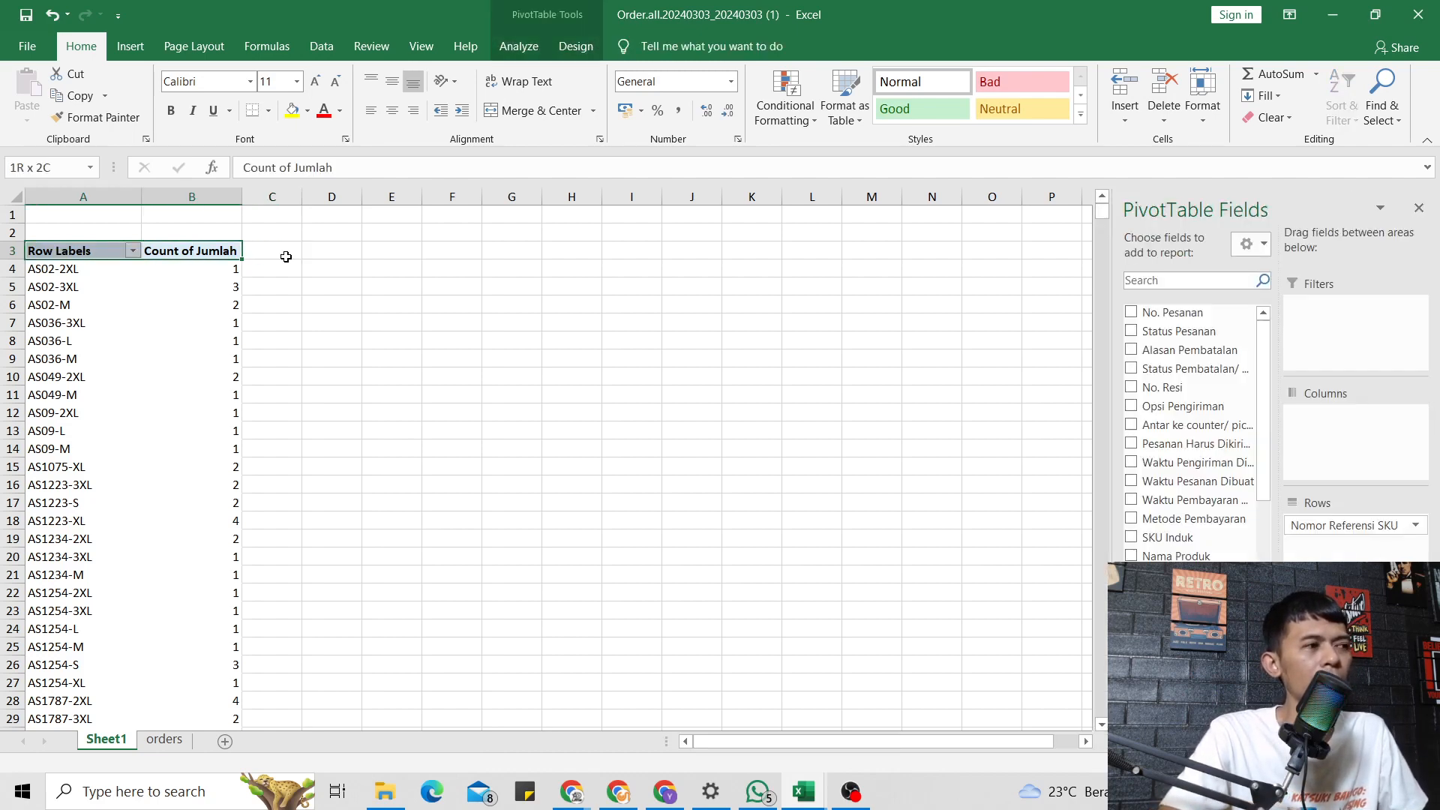
key(ctrl+shift+Down)
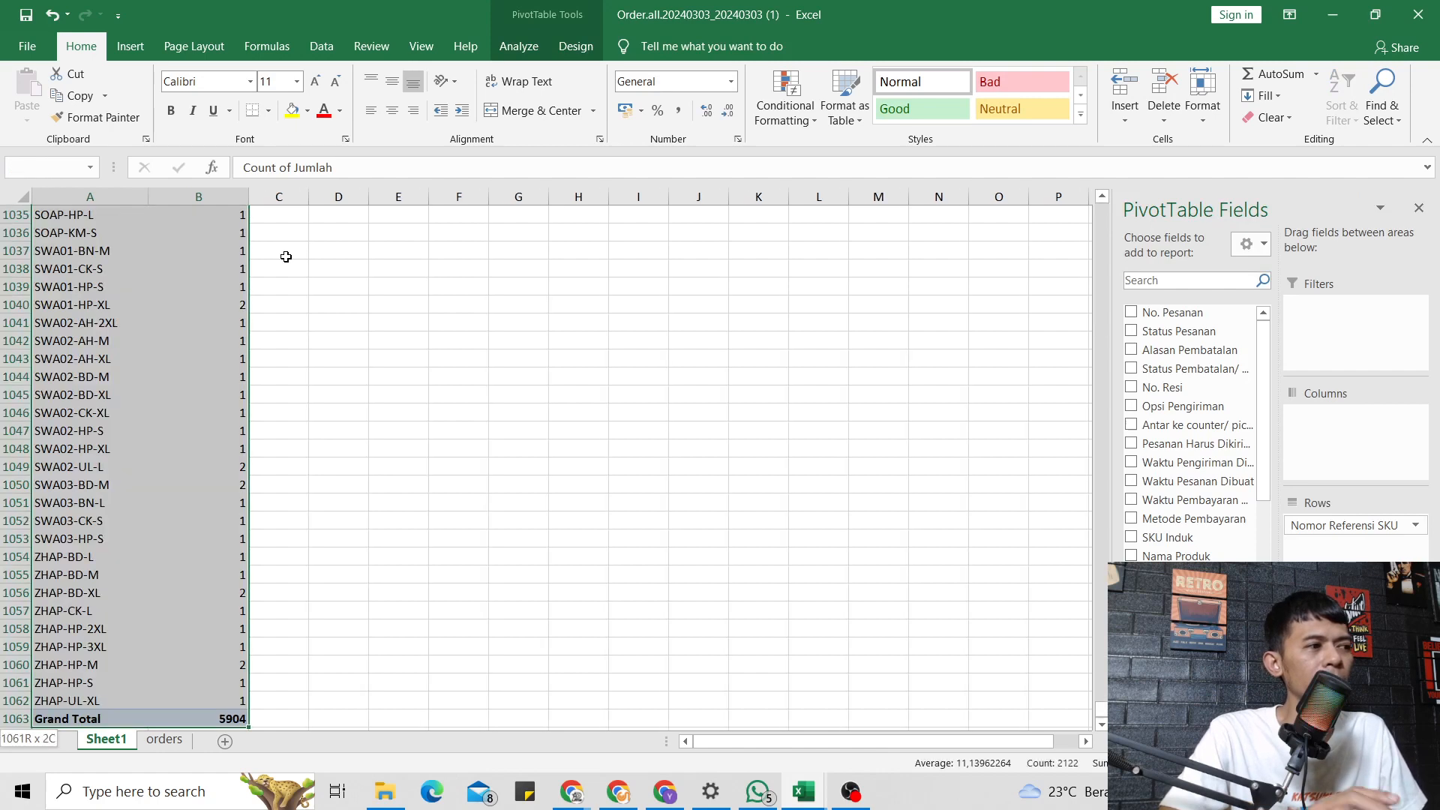
key(ctrl+c)
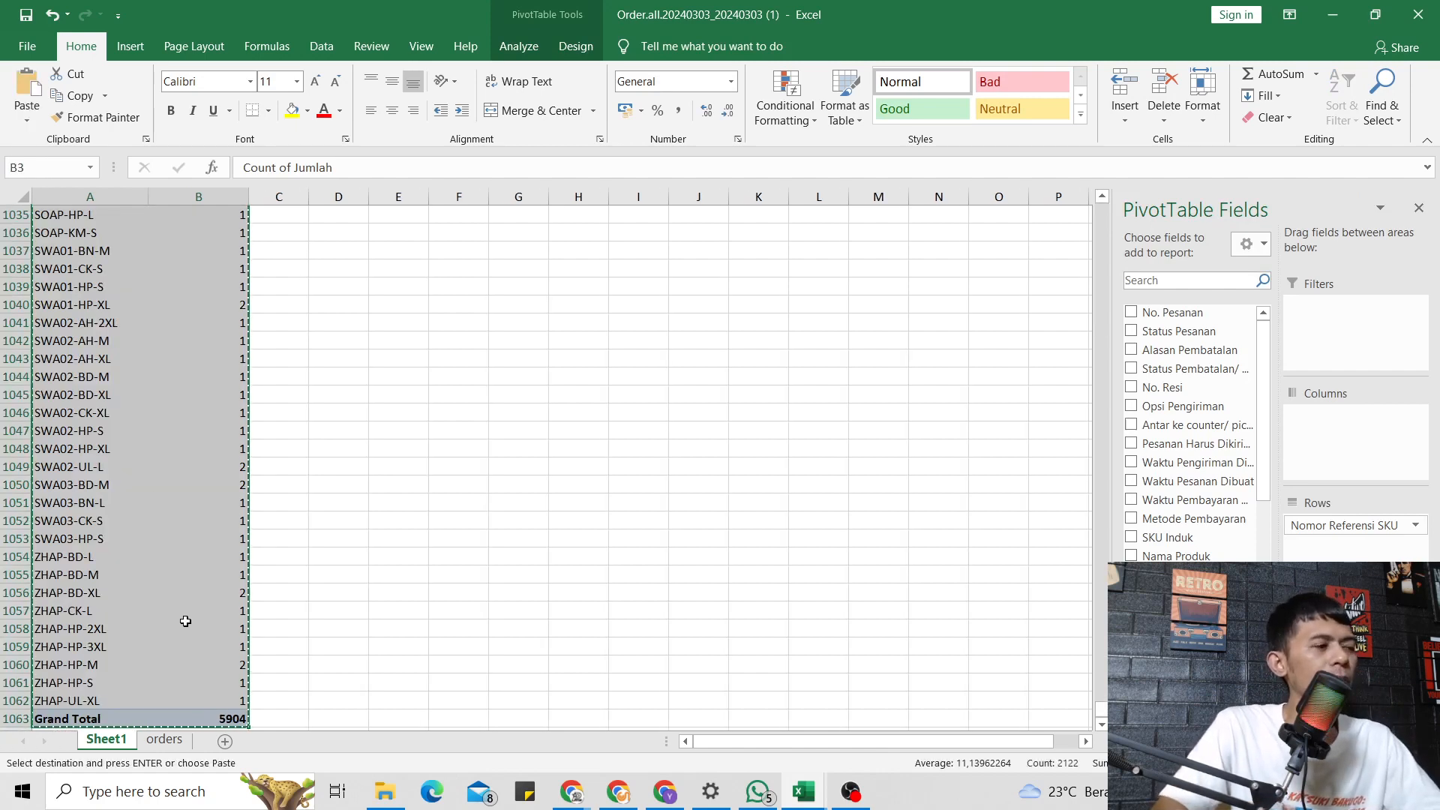
Paste the copied PivotTable into A2 of a new sheet as values and number formats, and autofit columns A and B.
click(225, 741)
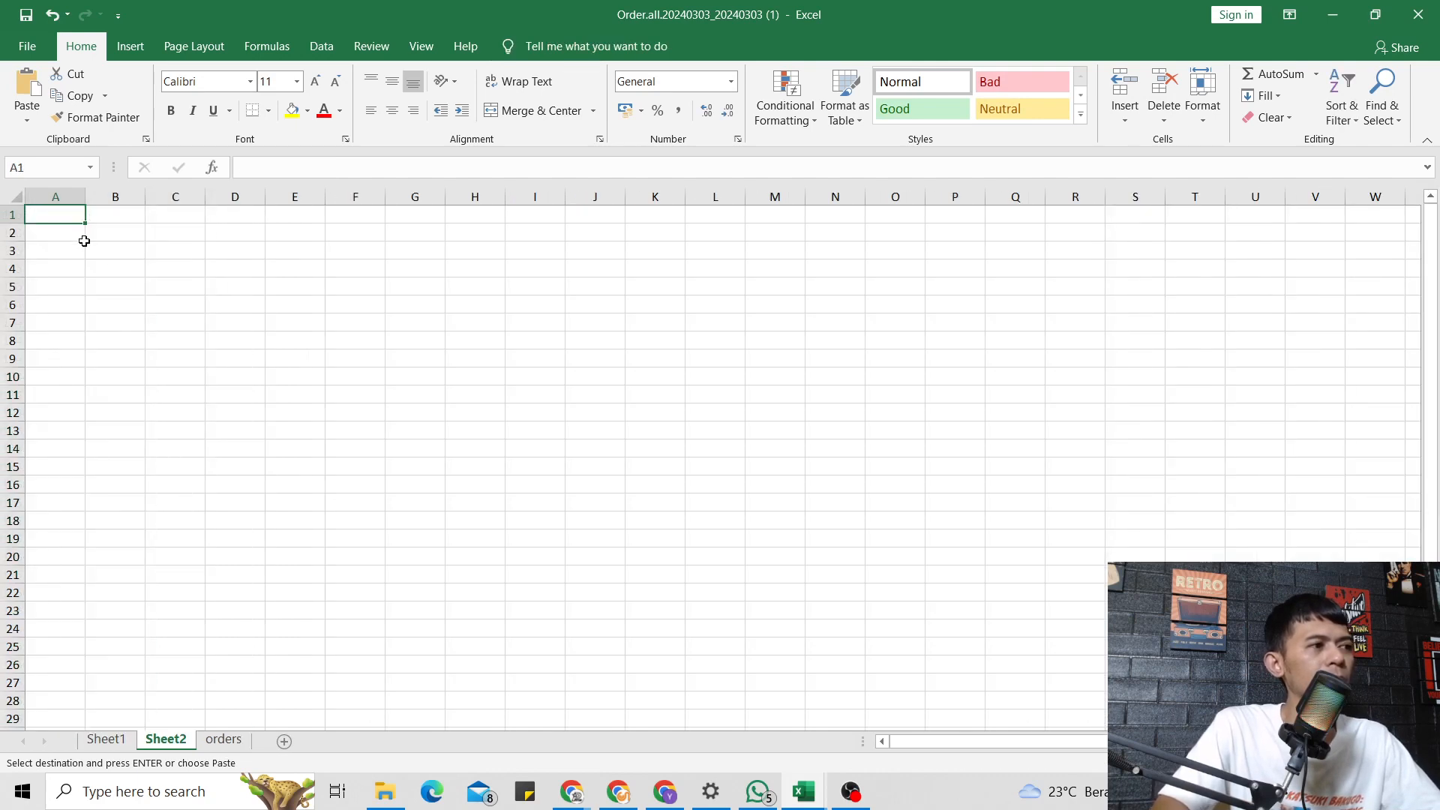
click(71, 230)
right_click(71, 230)
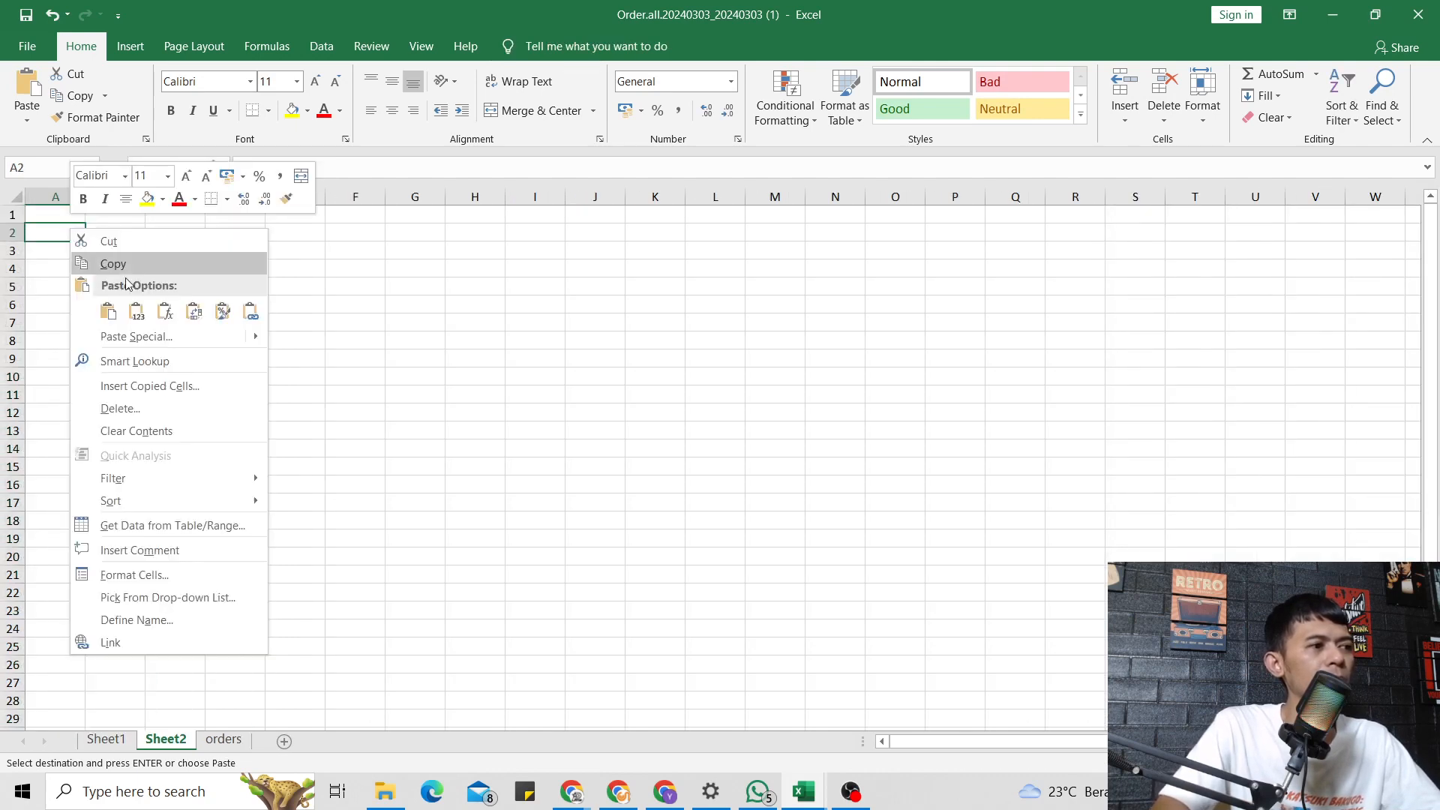
click(192, 338)
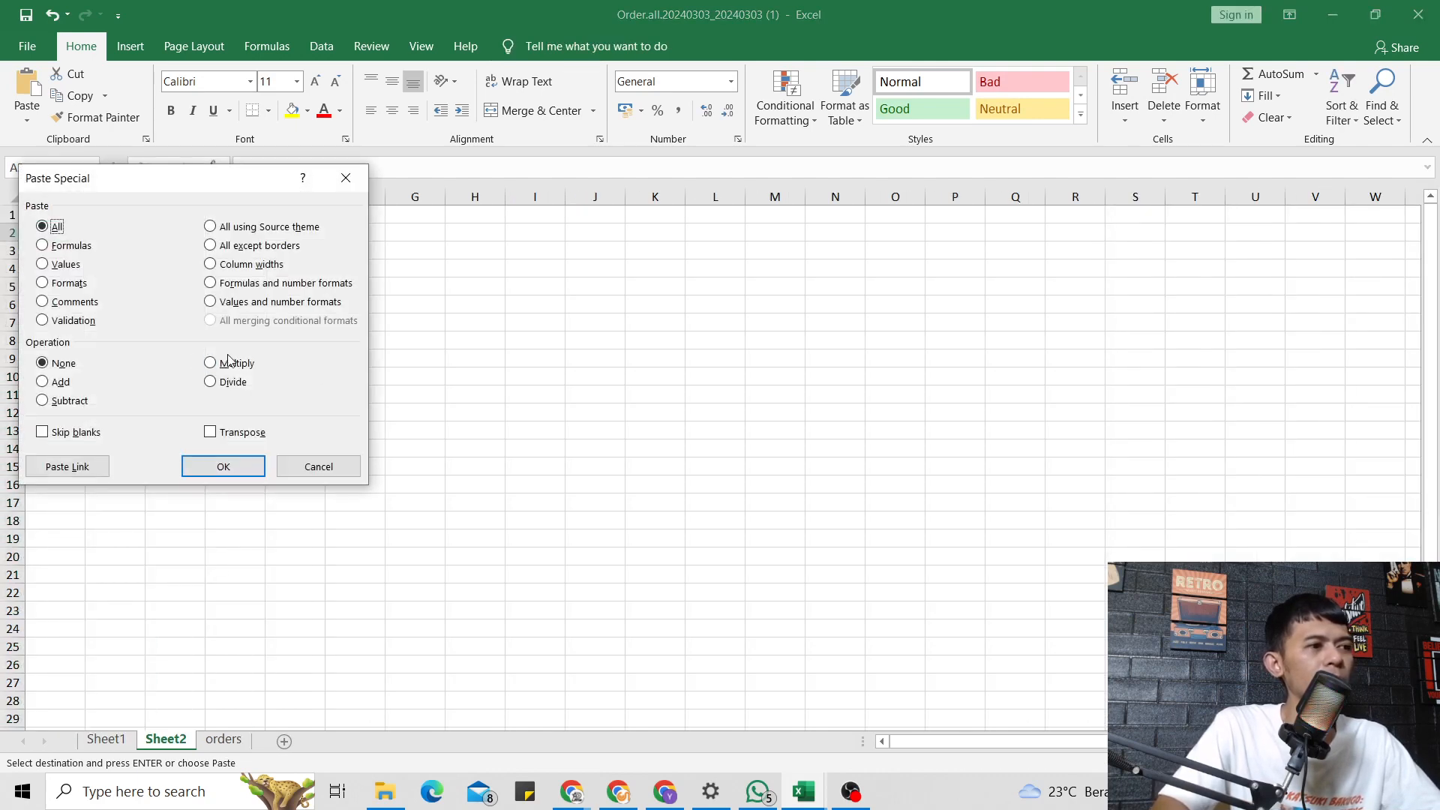
click(243, 308)
click(234, 468)
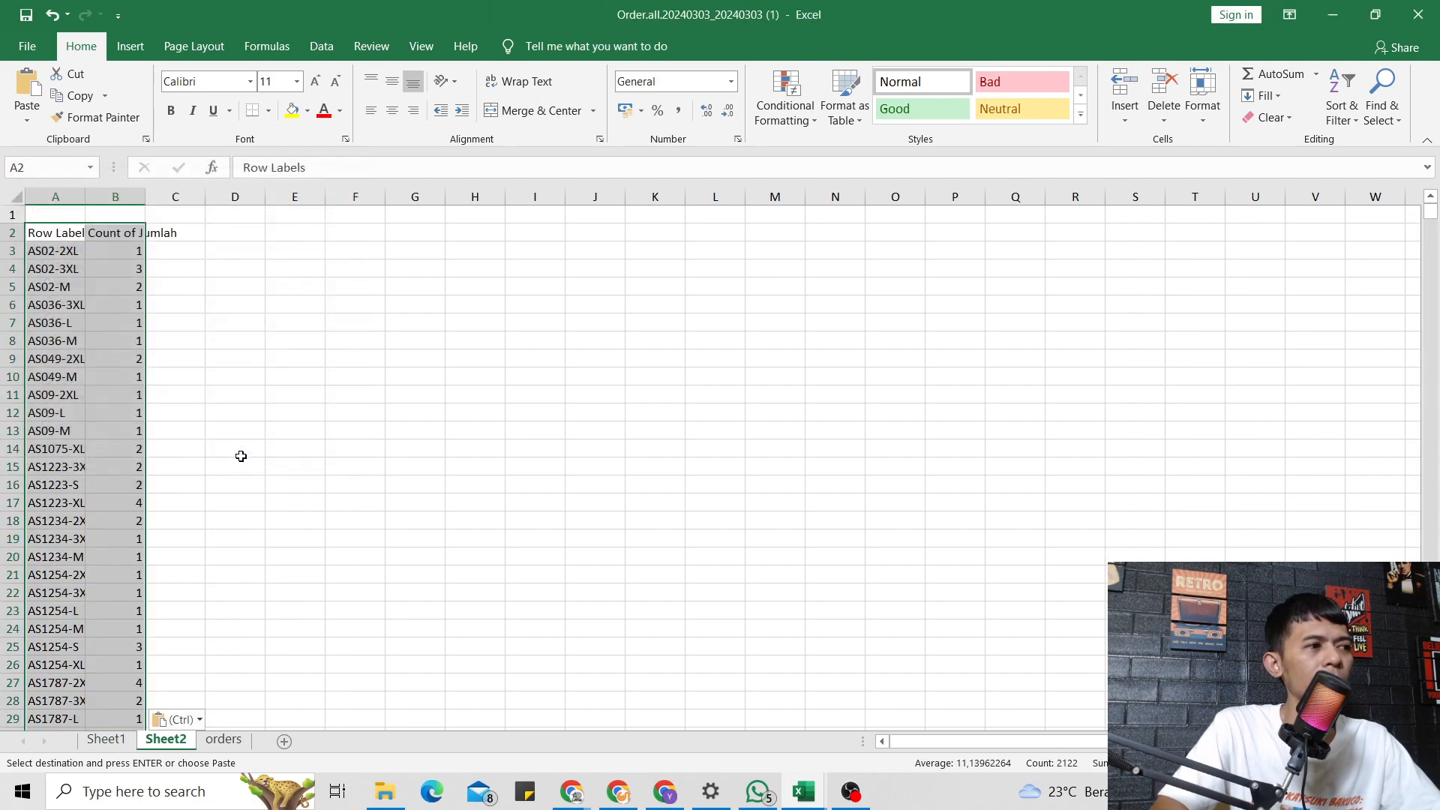
double_click(88, 190)
double_click(202, 193)
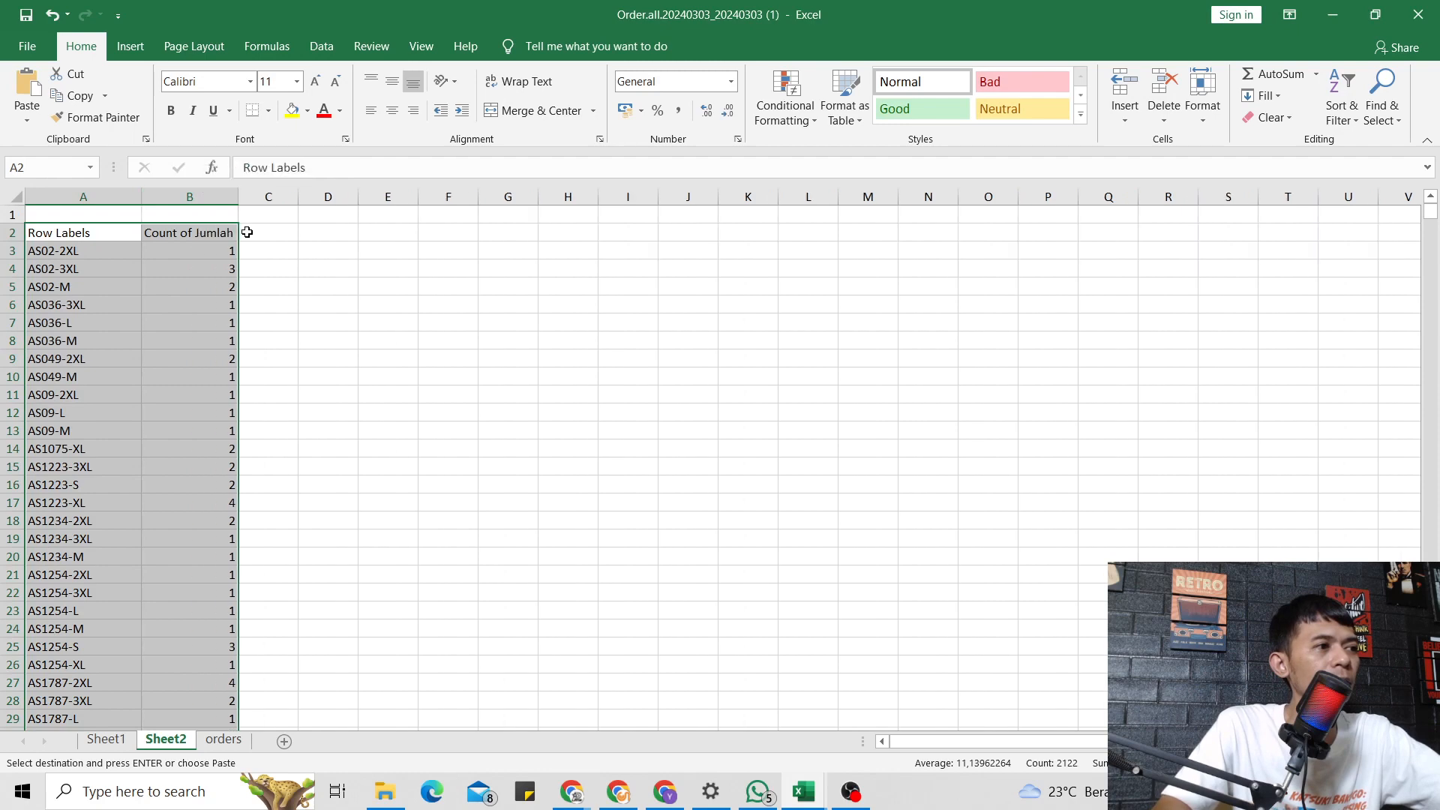
Rename the Count of Jumlah header in B2 to QTY.
click(198, 272)
click(210, 237)
text(Q)
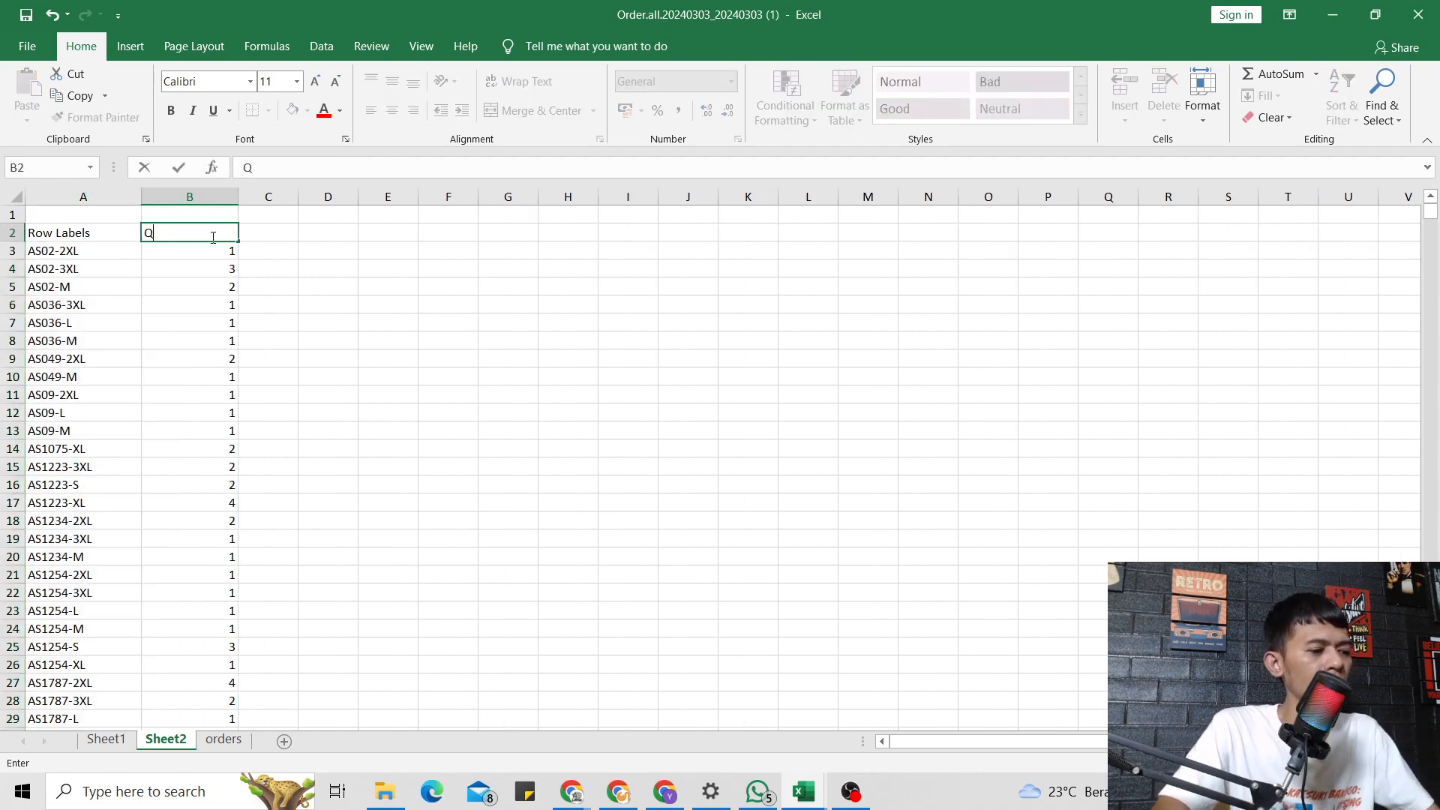
text(TY)
click(189, 286)
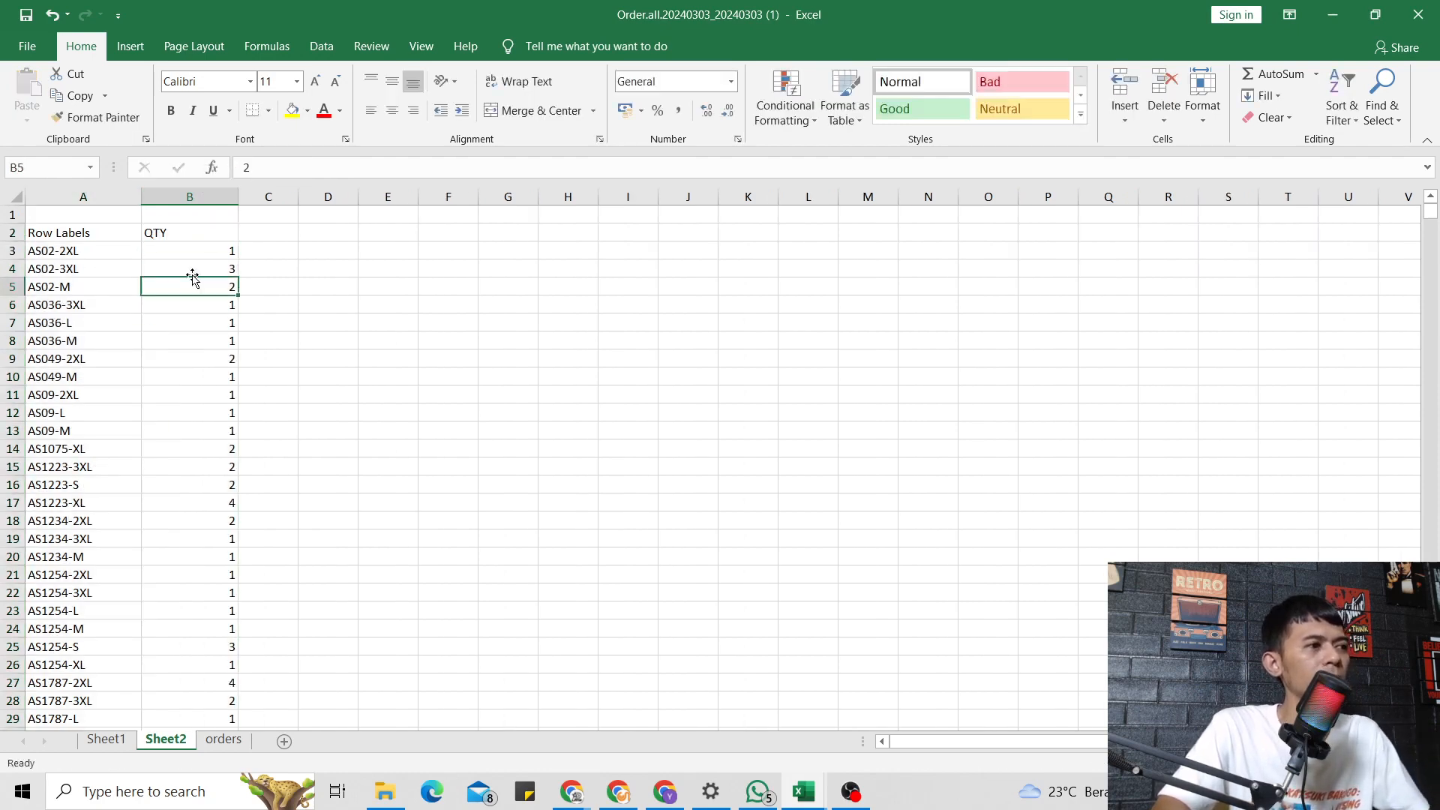
Insert a new column between Row Labels and QTY and title it SKU in B2.
right_click(174, 199)
click(237, 338)
click(195, 234)
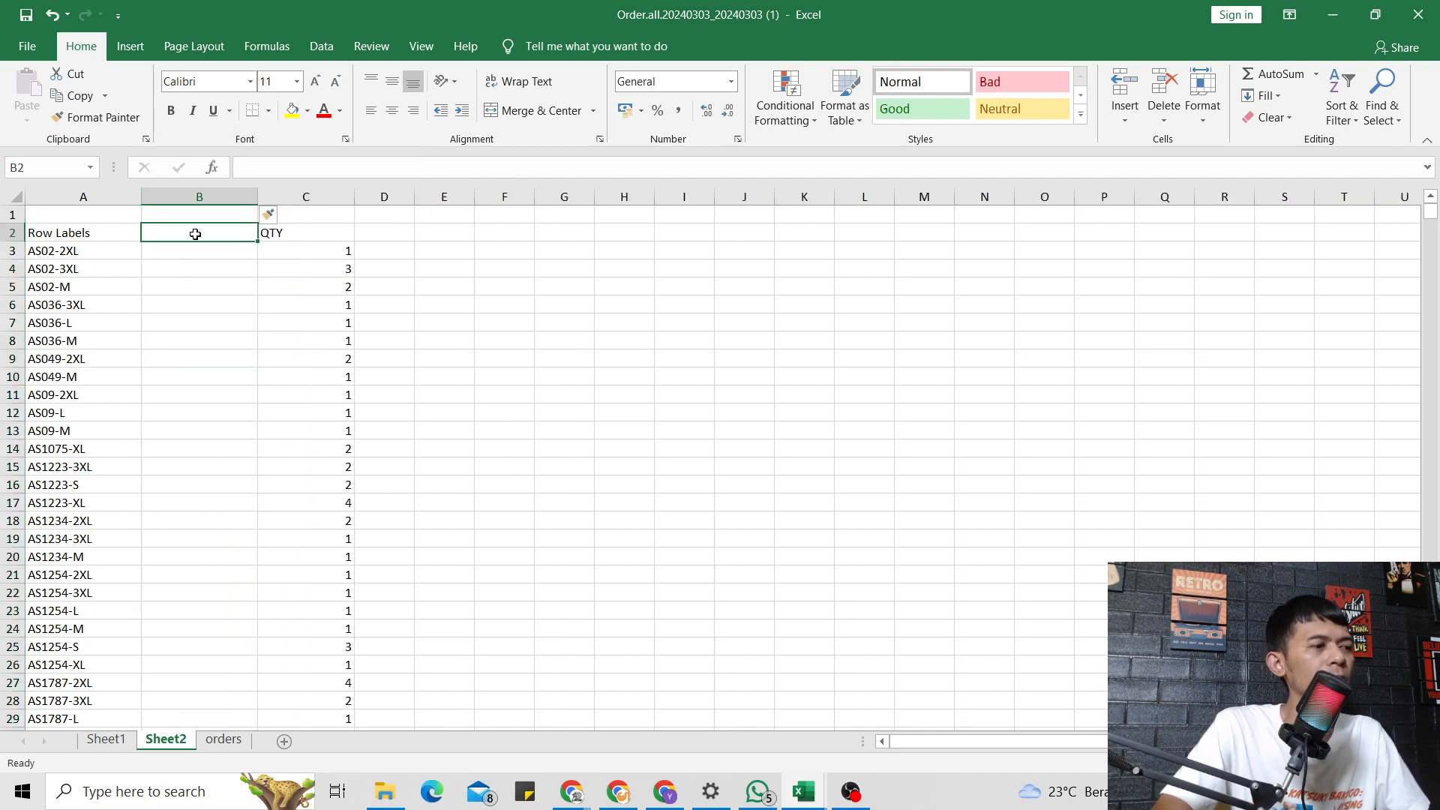
text(SKU)
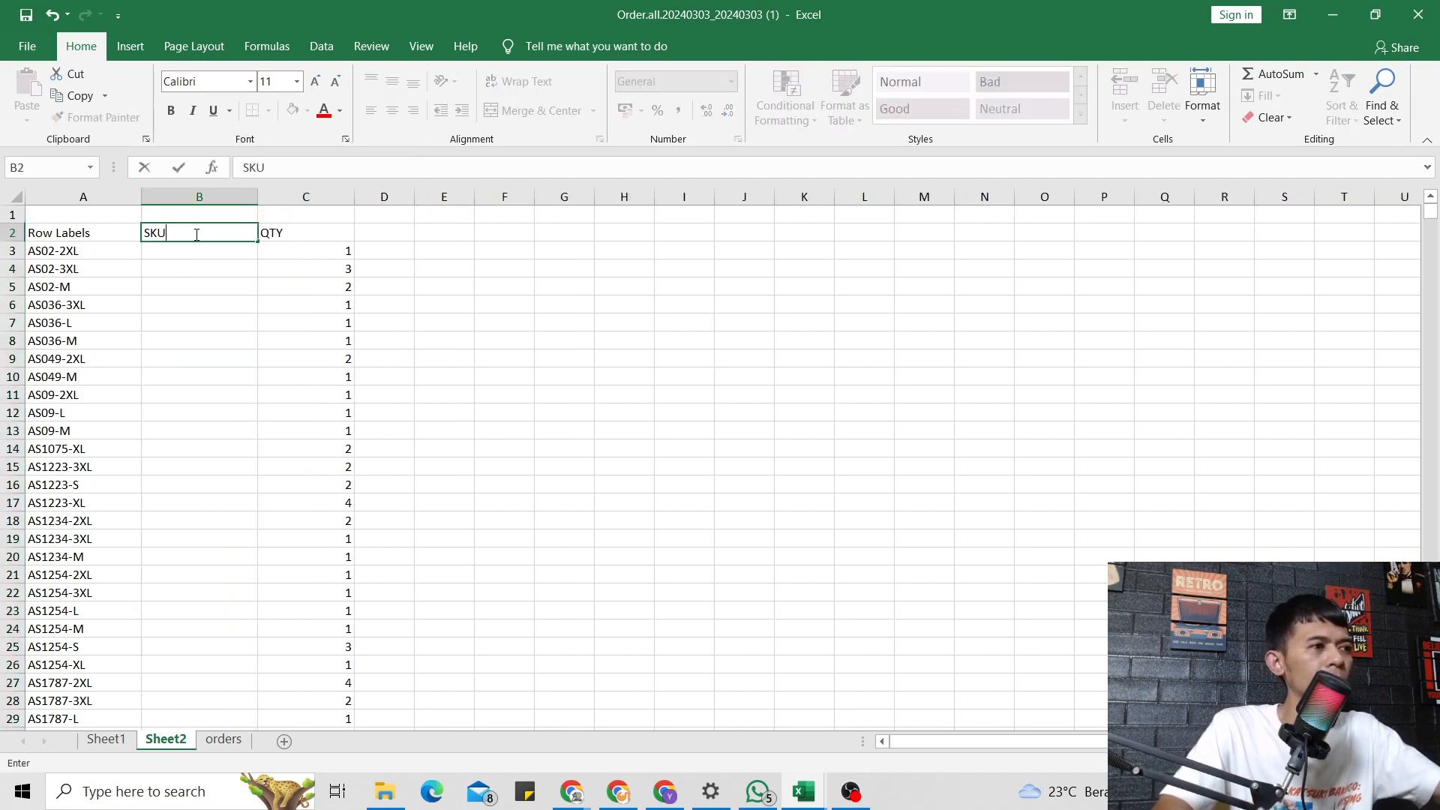
key(Return)
click(231, 283)
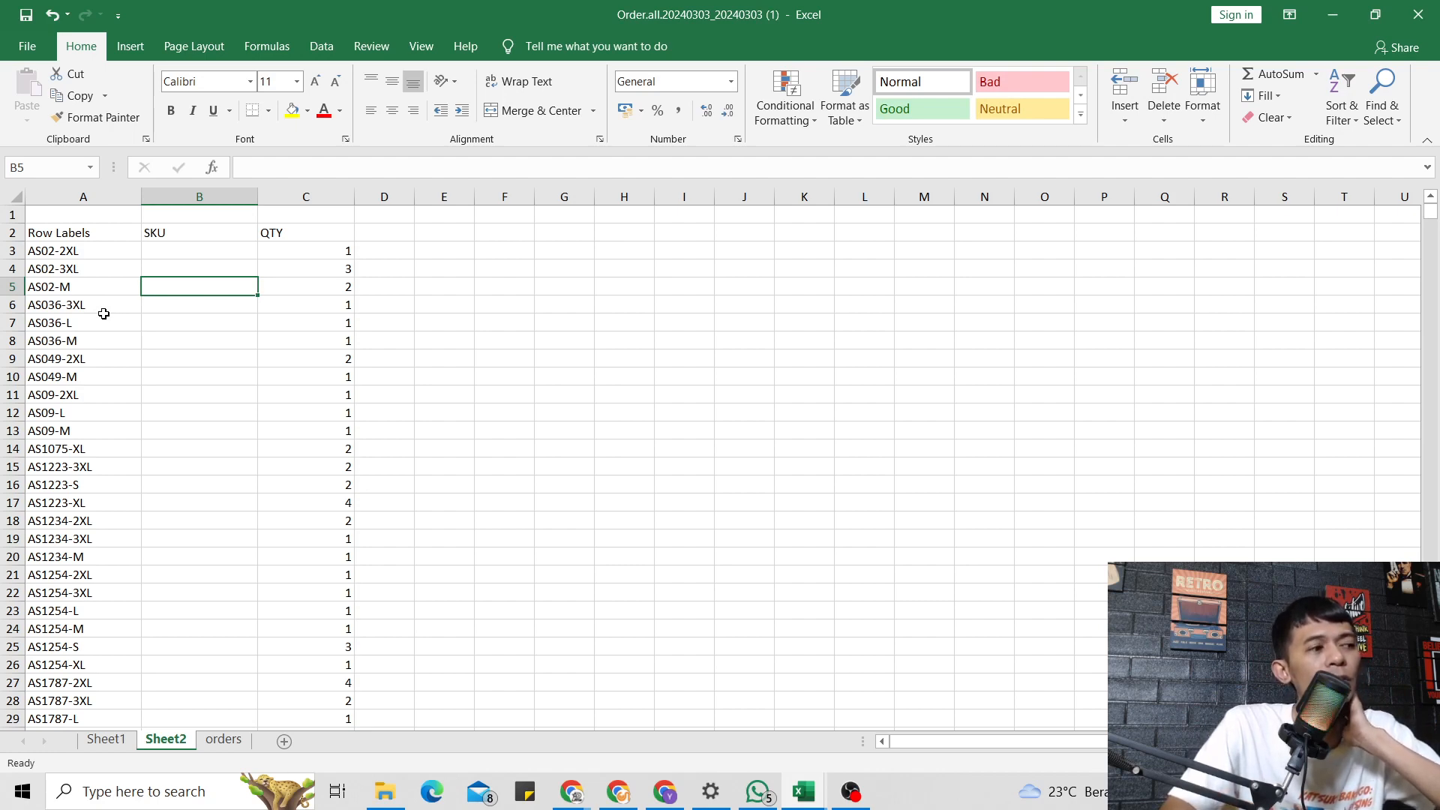
Enter =LEFT(A3;4) in B3 to extract the SKU code without the size from the first row label.
click(165, 254)
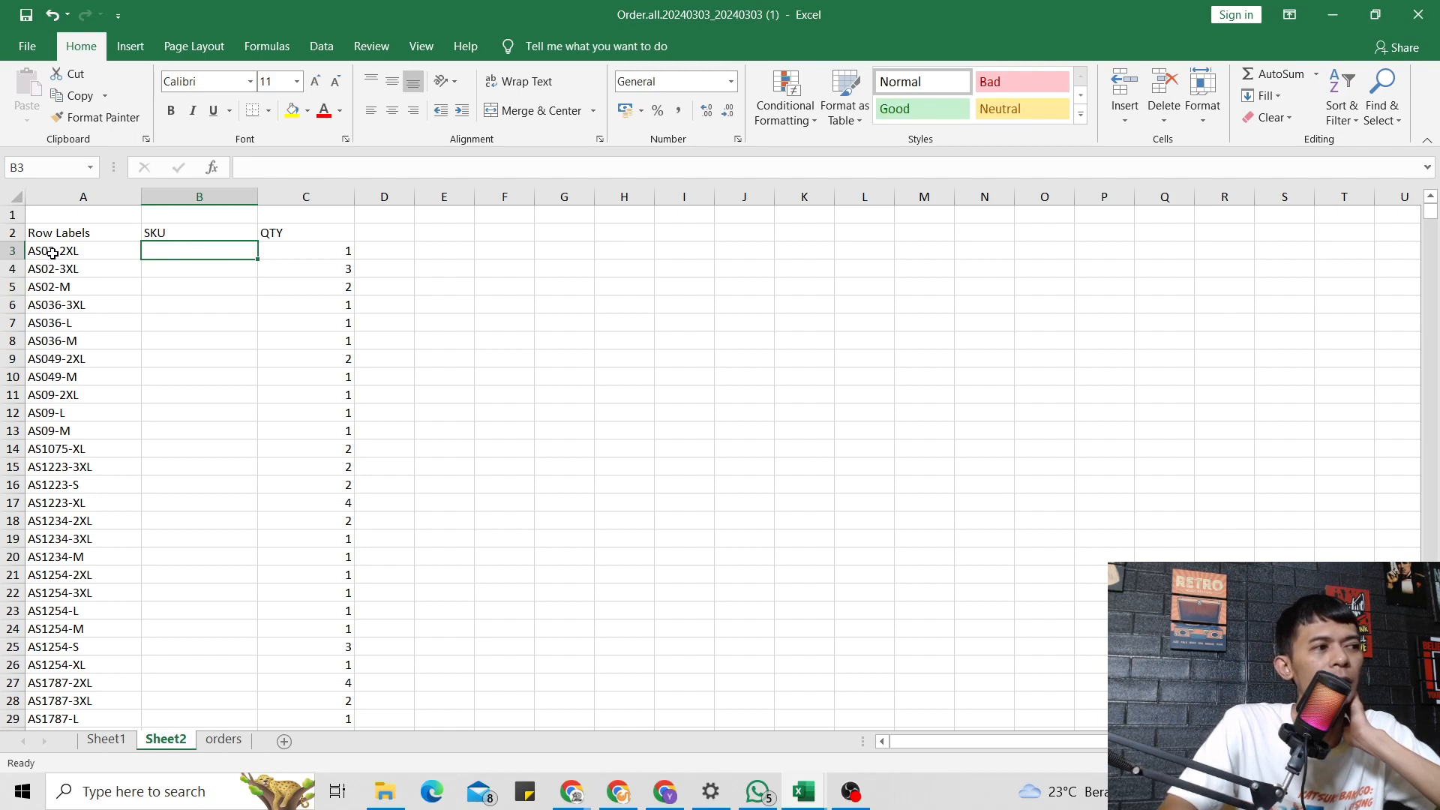
scroll(199, 324, down, 2)
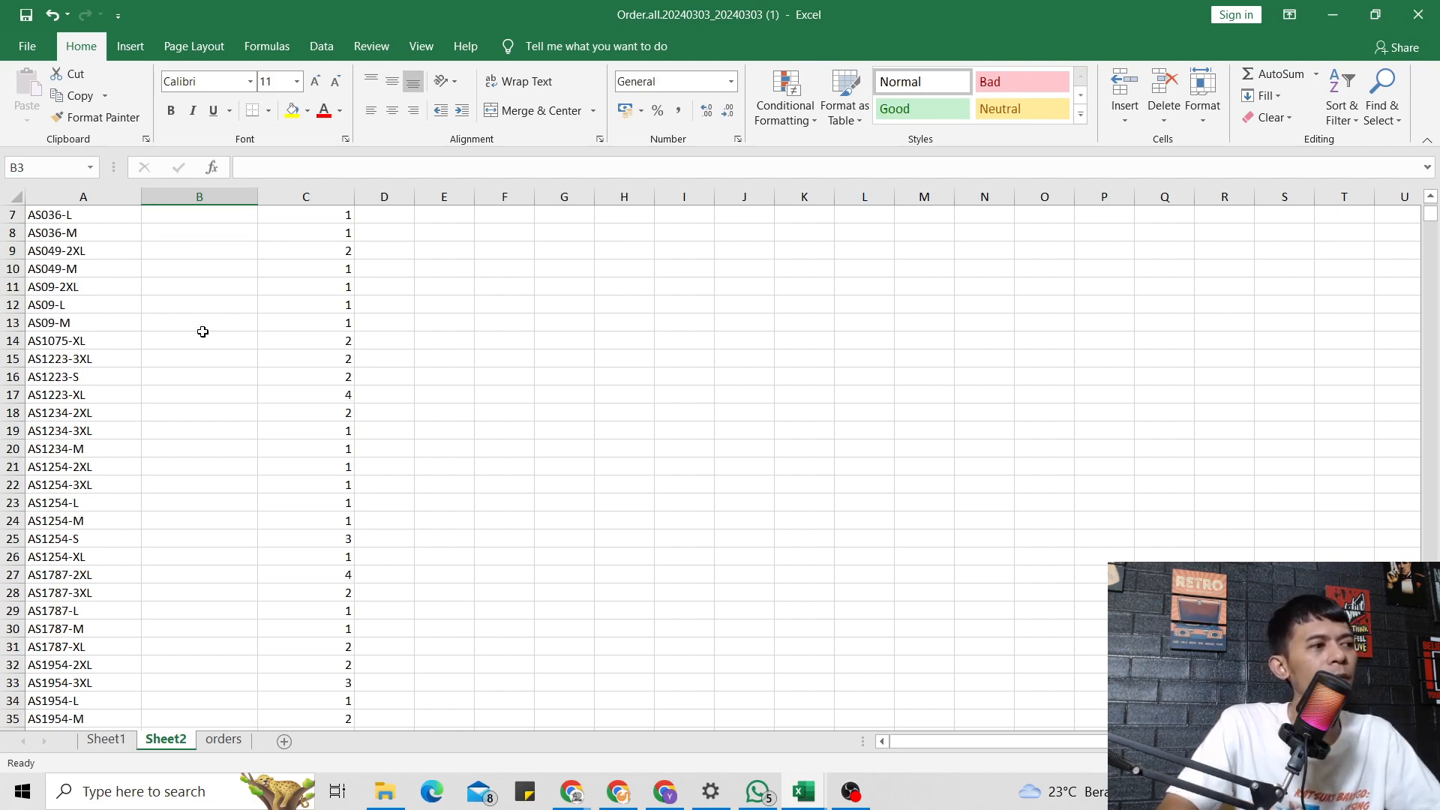
scroll(200, 327, up, 2)
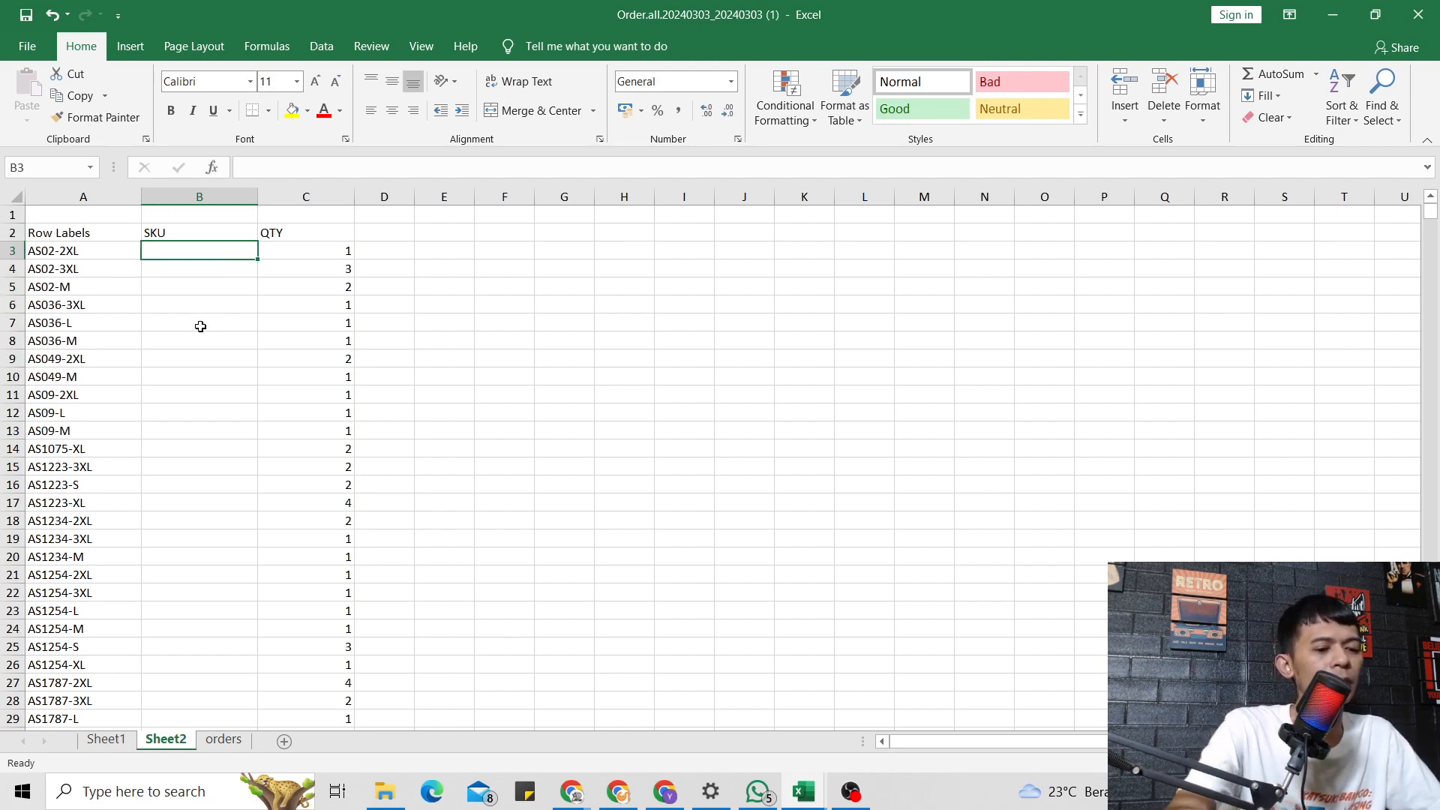
text(=LEFT)
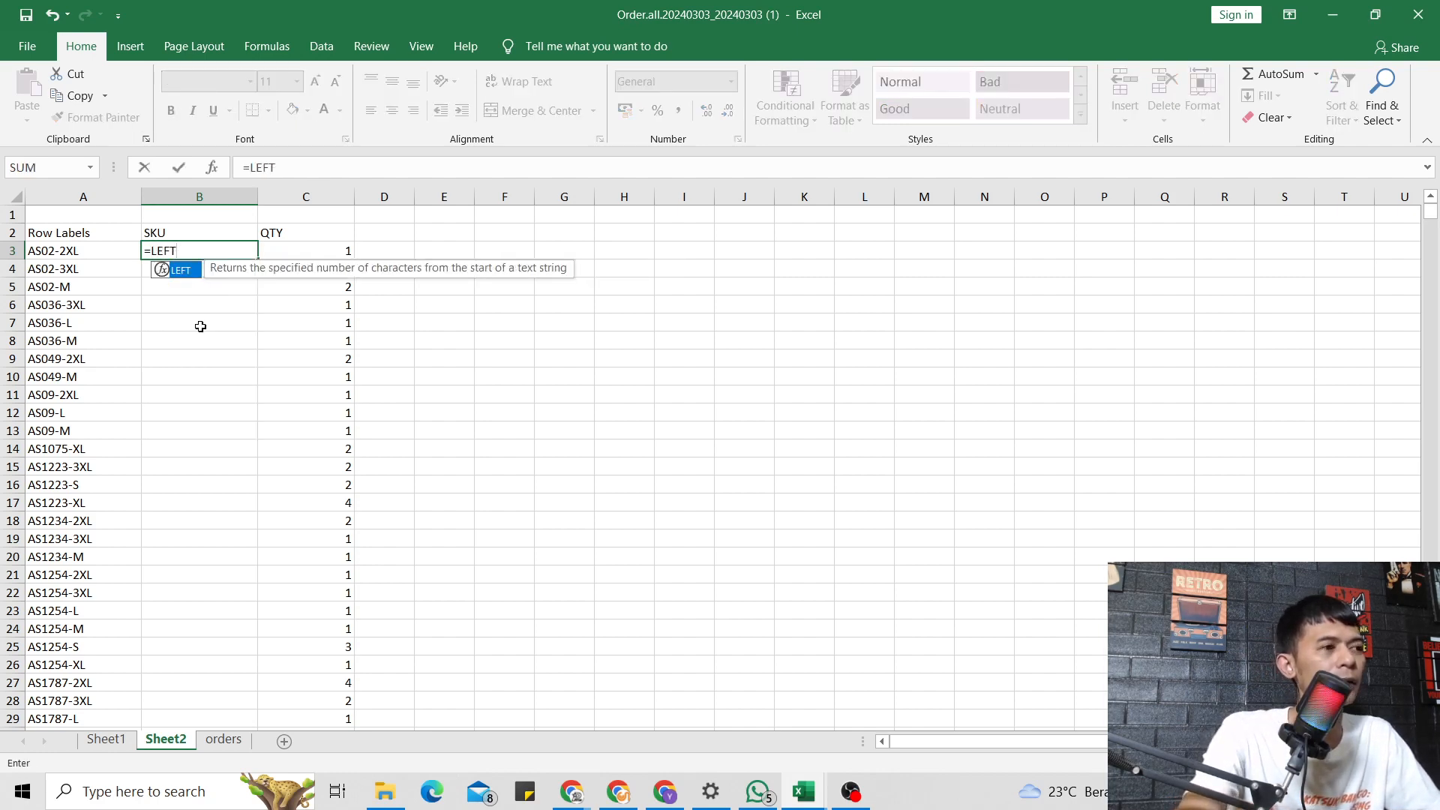
text(()
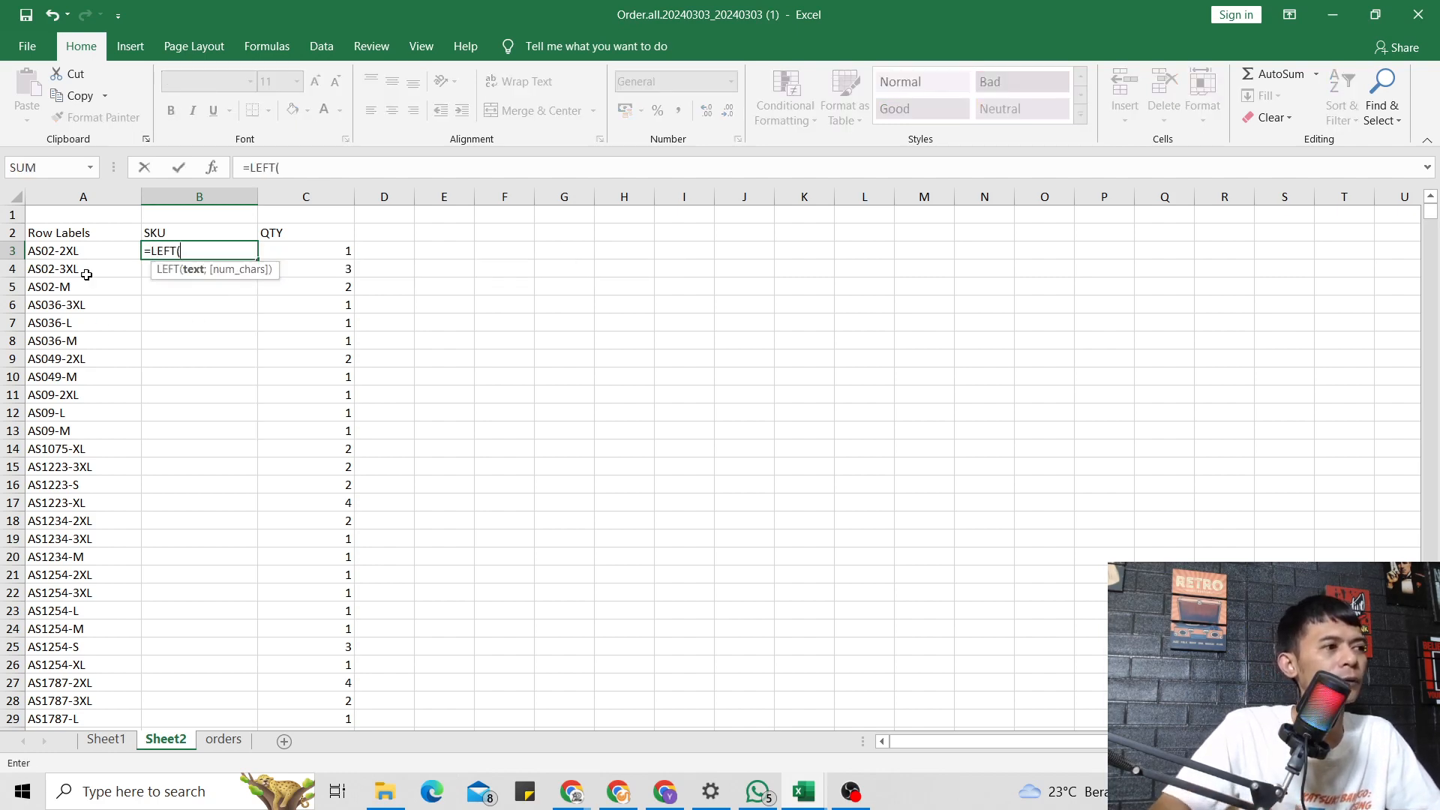
click(93, 251)
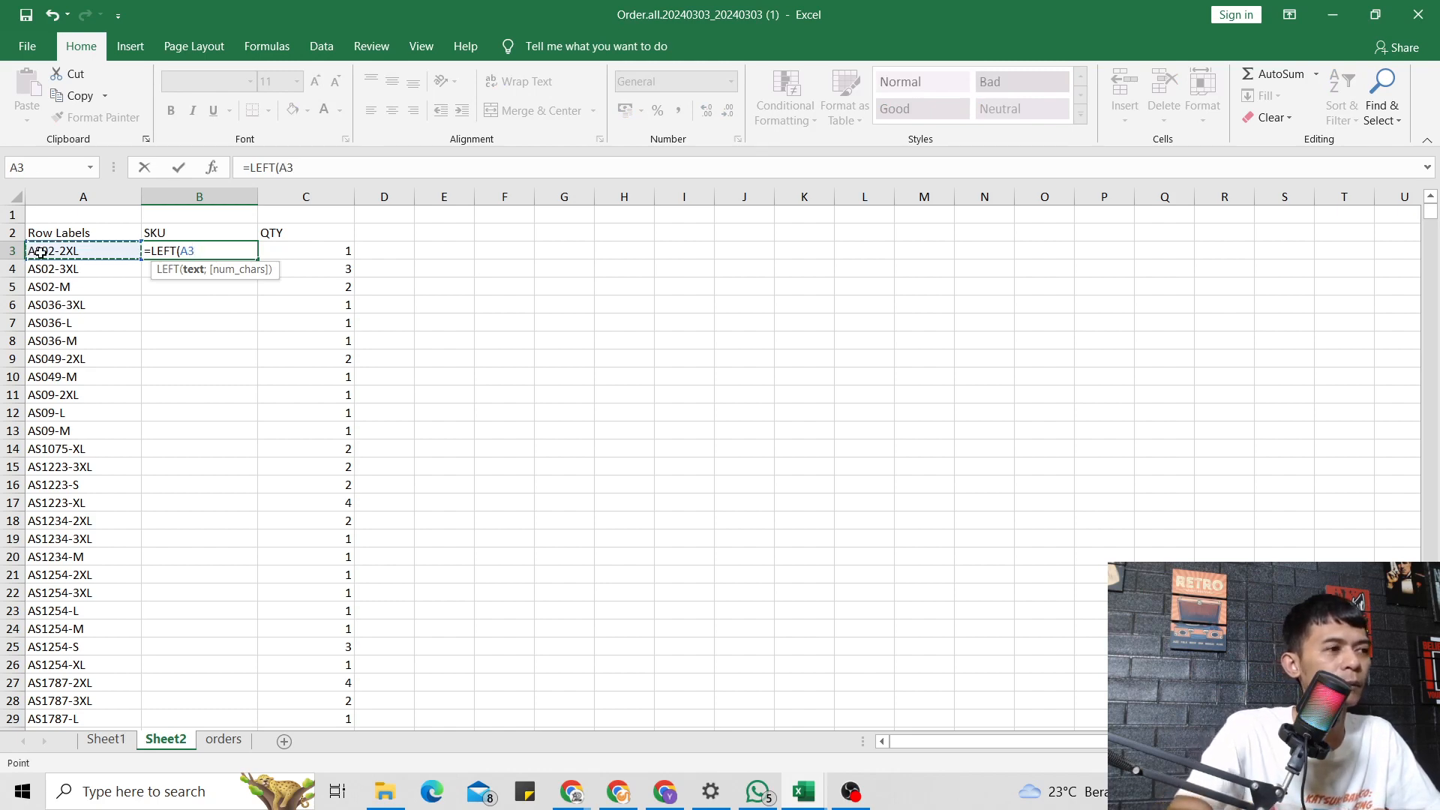
text(;)
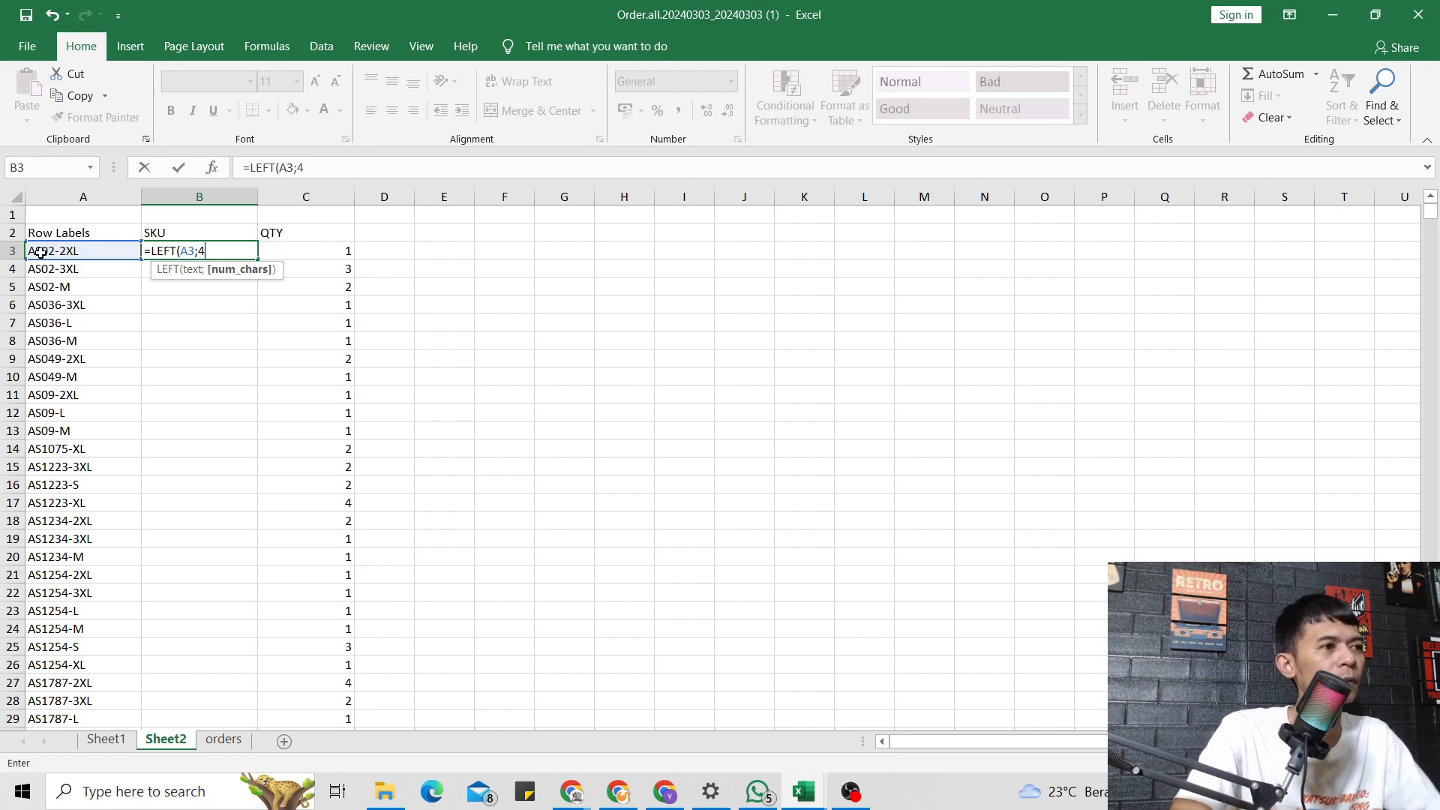
text(4))
key(Return)
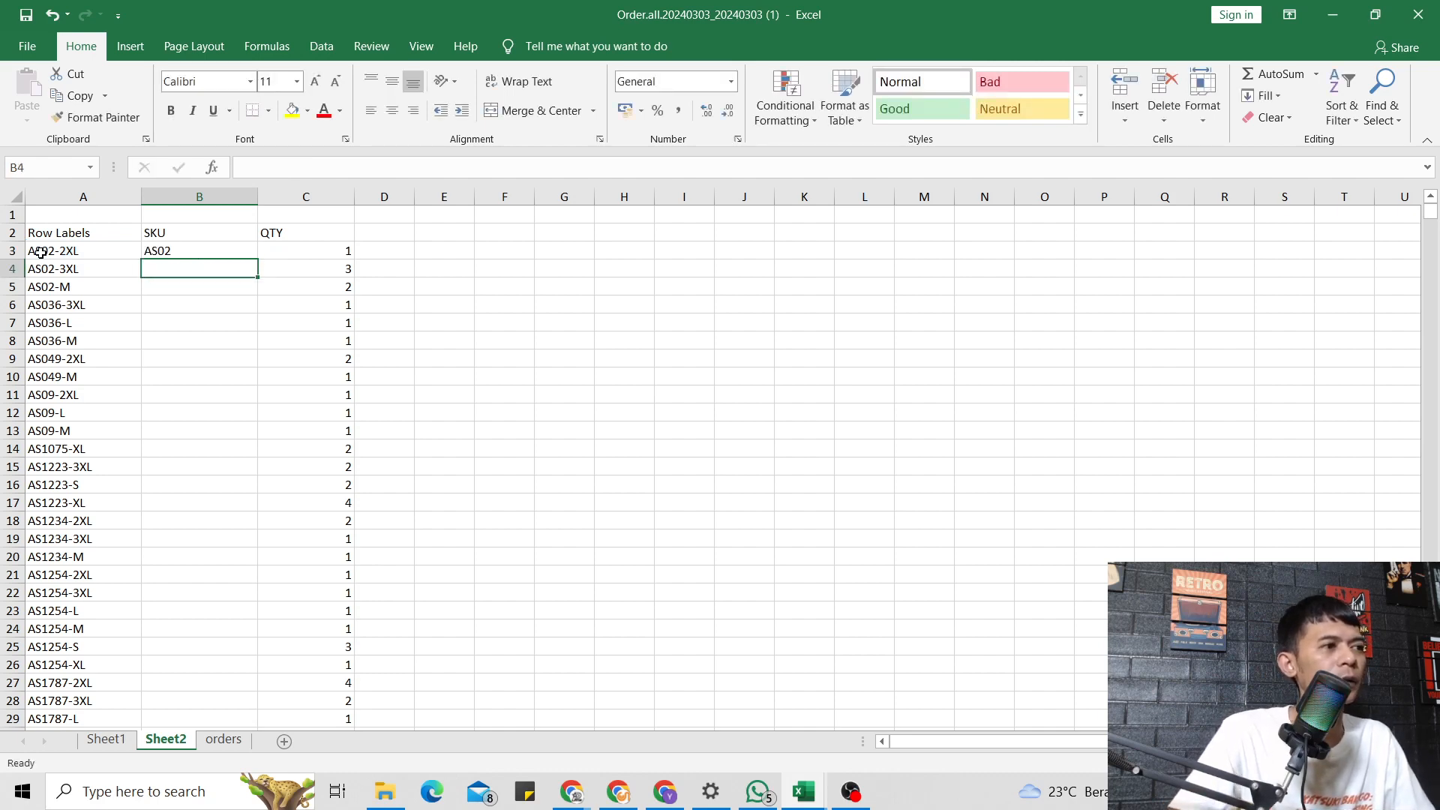
key(Up)
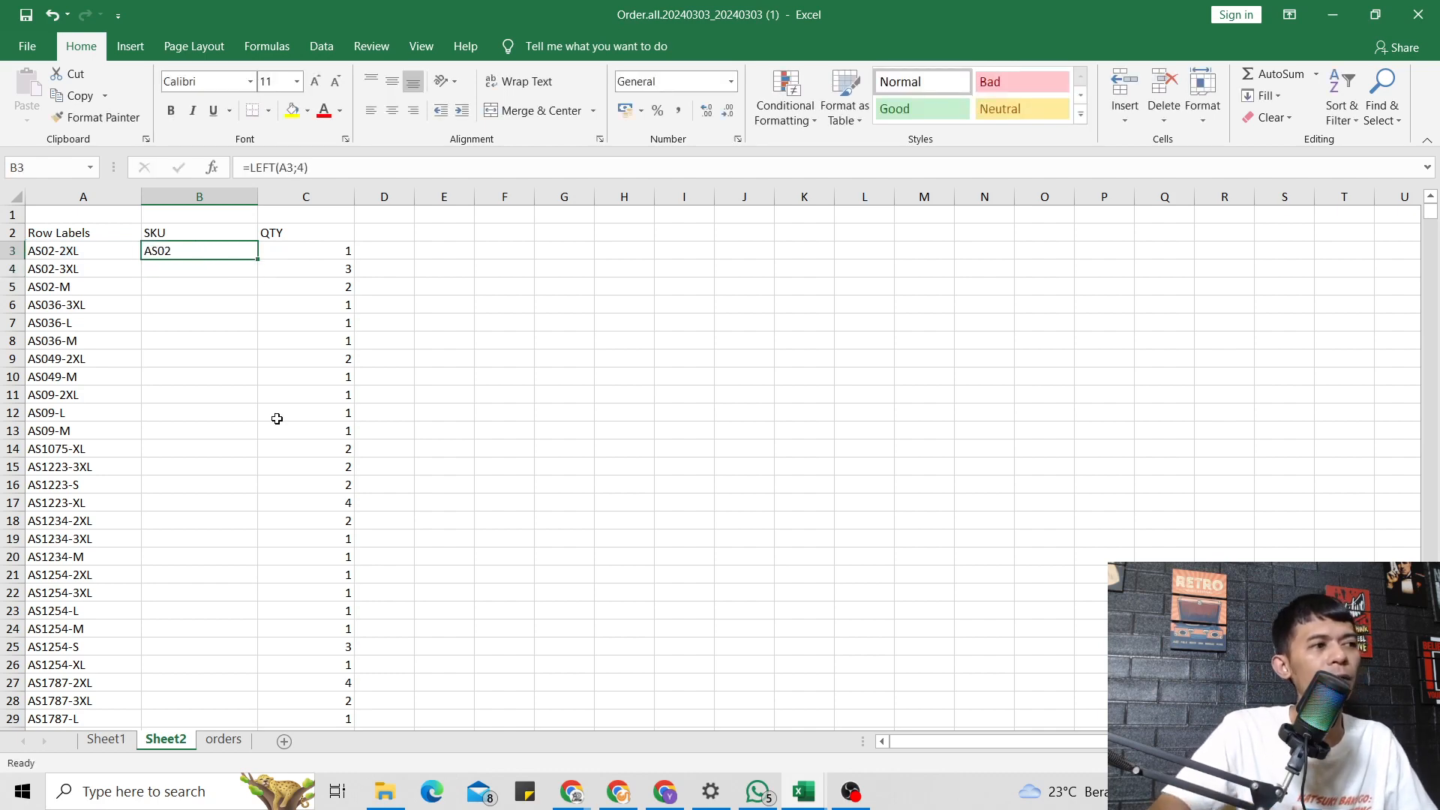
Copy the LEFT formula from B3 down the SKU column through B13, the last AS09 row.
click(188, 282)
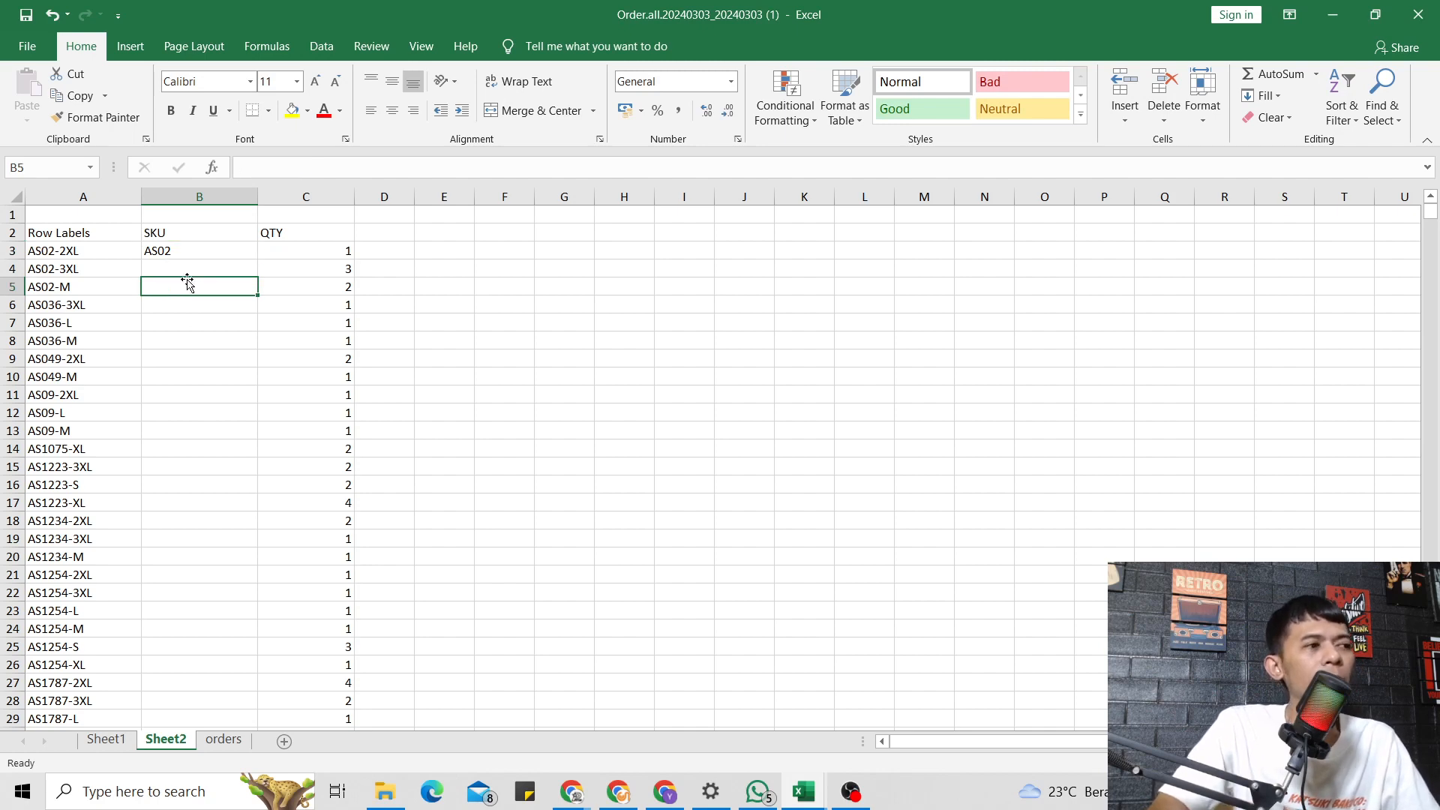
click(185, 252)
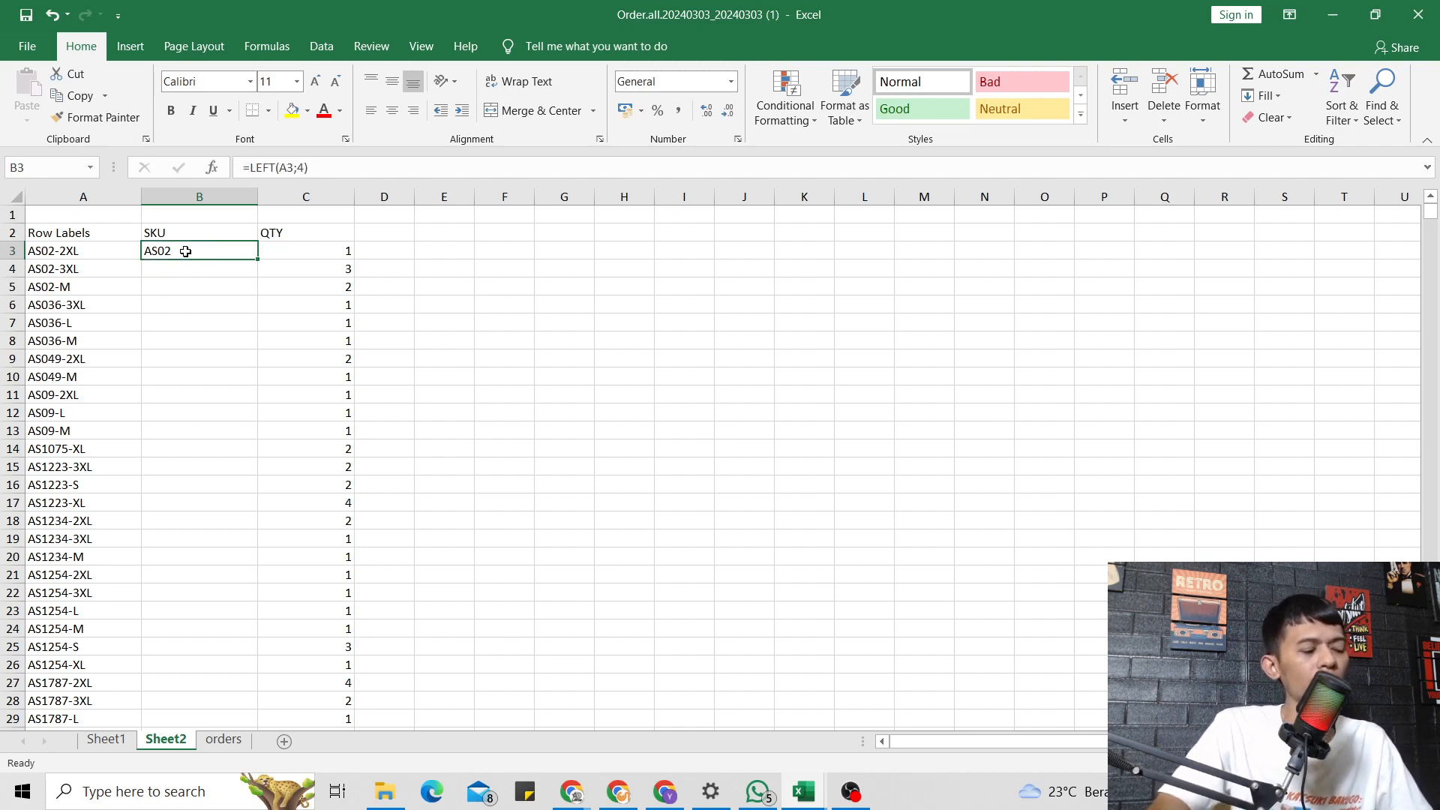
key(ctrl+c)
click(185, 272)
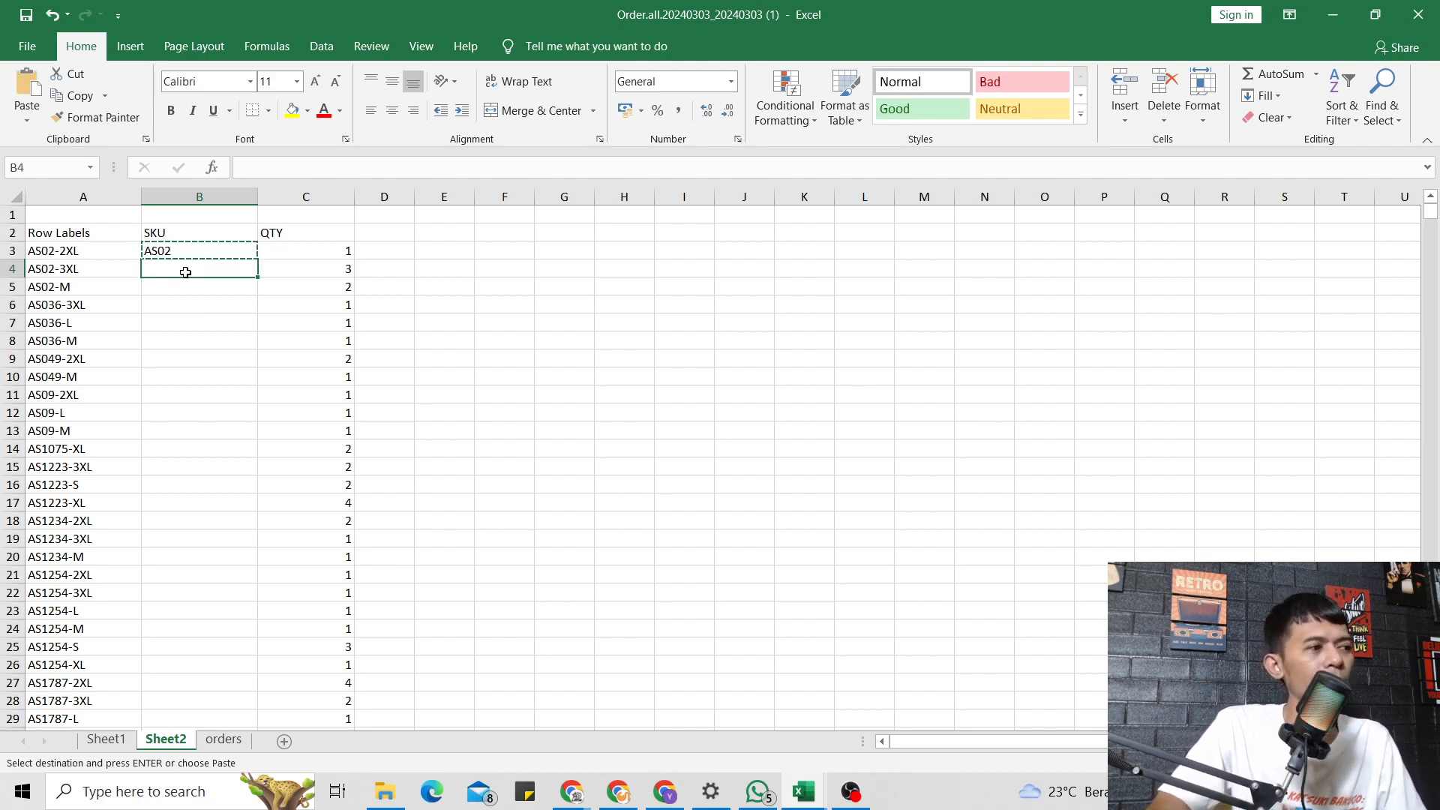
drag(185, 272, 191, 601)
key(ctrl+v)
key(ctrl)
click(182, 432)
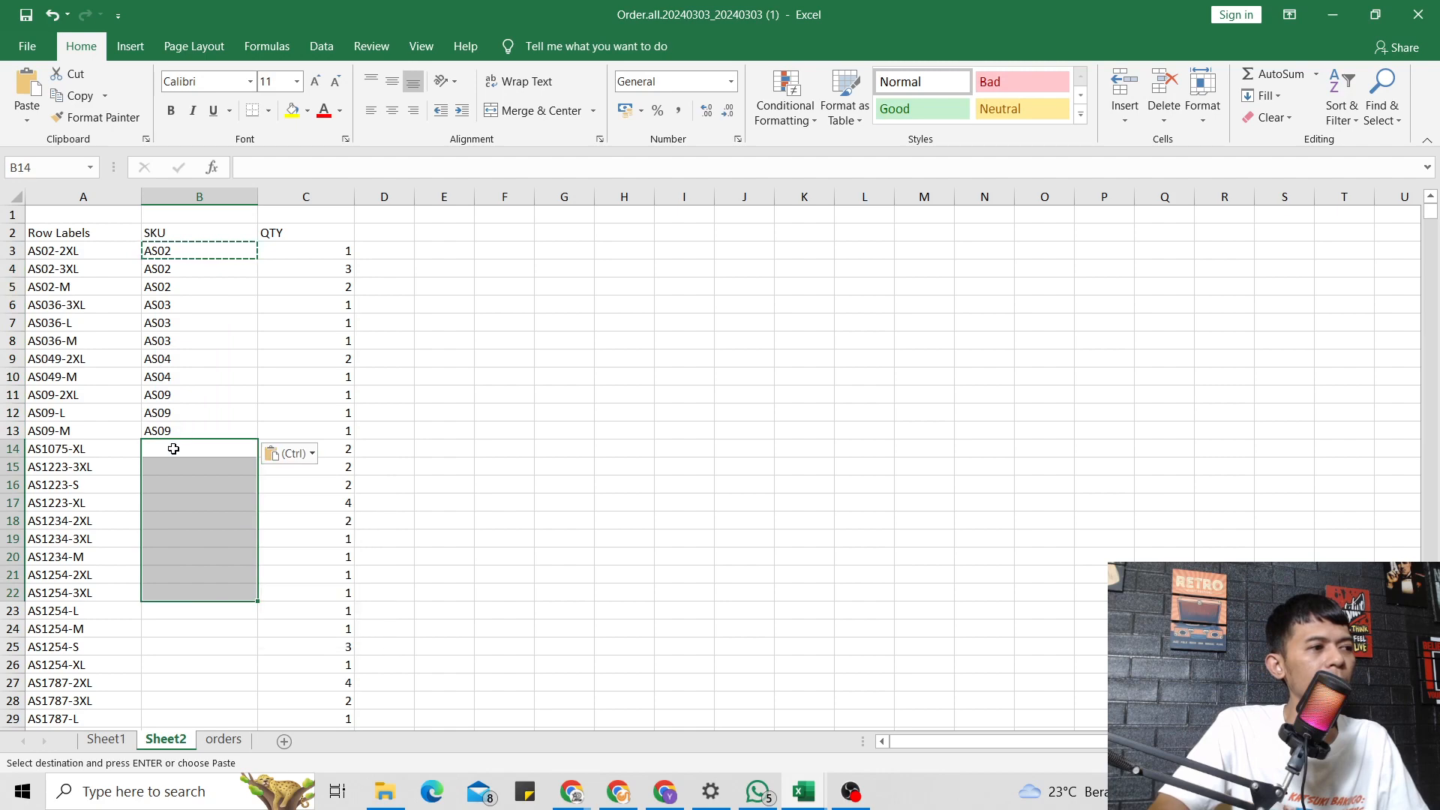
Paste the formula into B14 and change it to extract 6 characters, =LEFT(A14;6), for the AS1075 SKU.
click(177, 449)
key(ctrl+v)
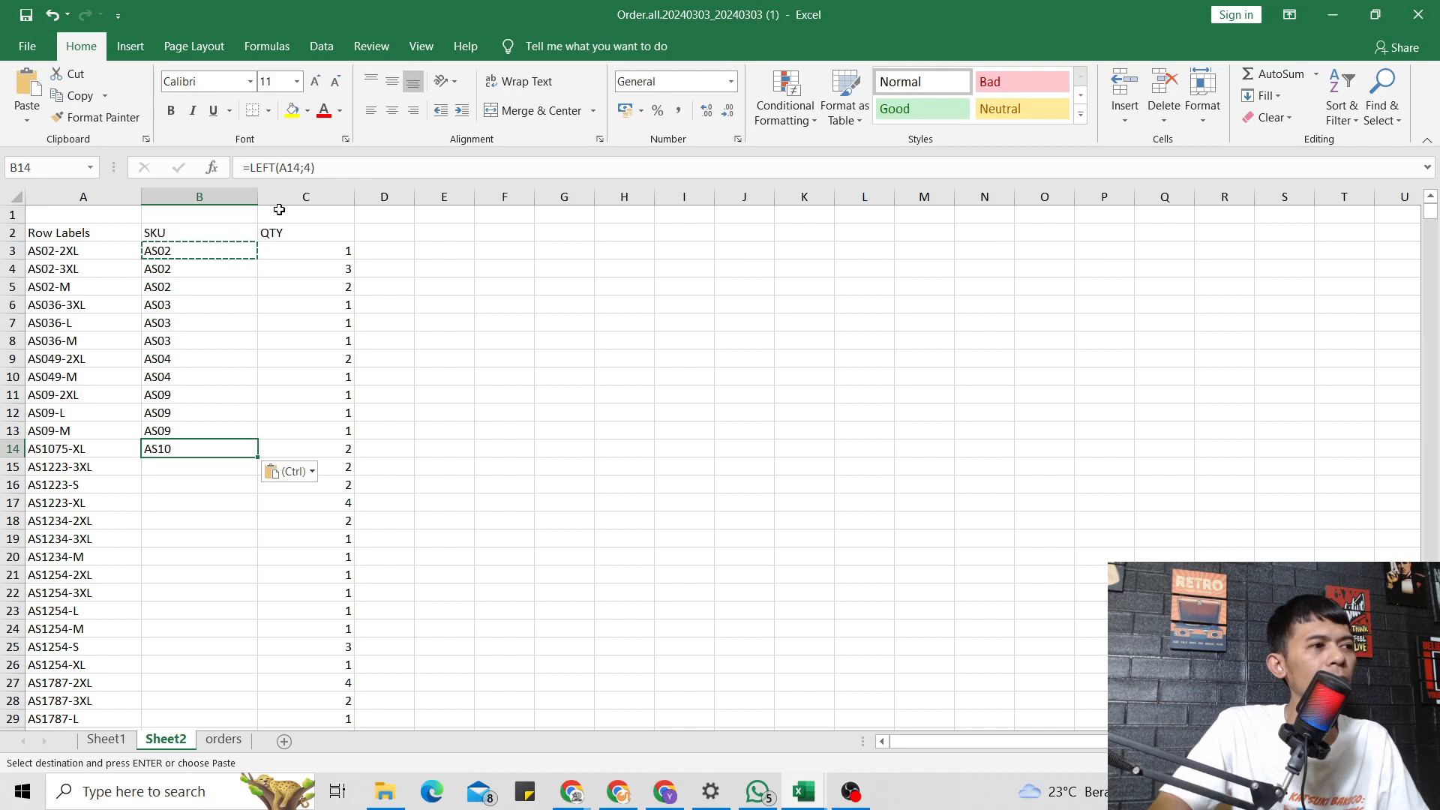
click(311, 170)
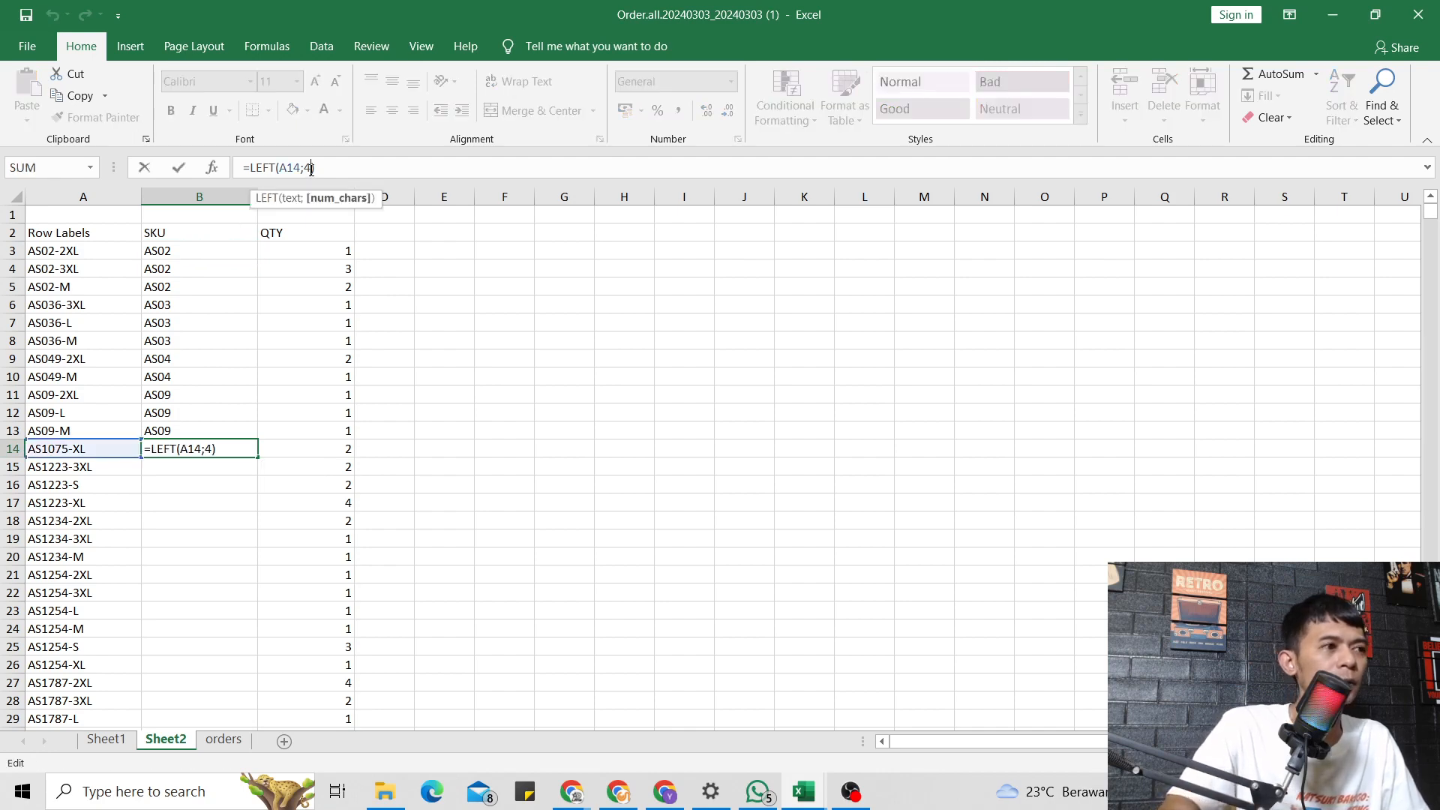
key(Return)
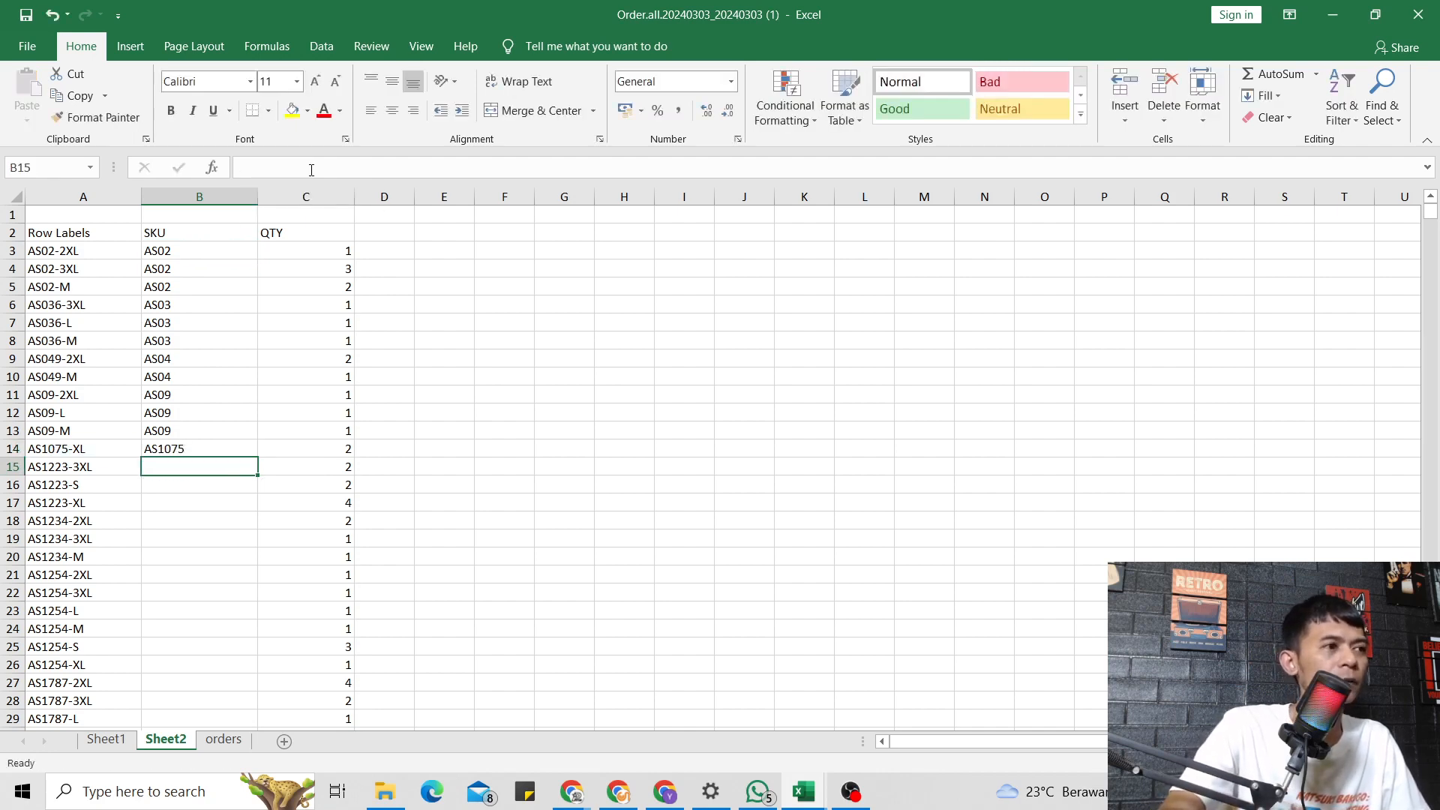
Copy the six-character LEFT formula from B14 down to B15:B28.
click(192, 448)
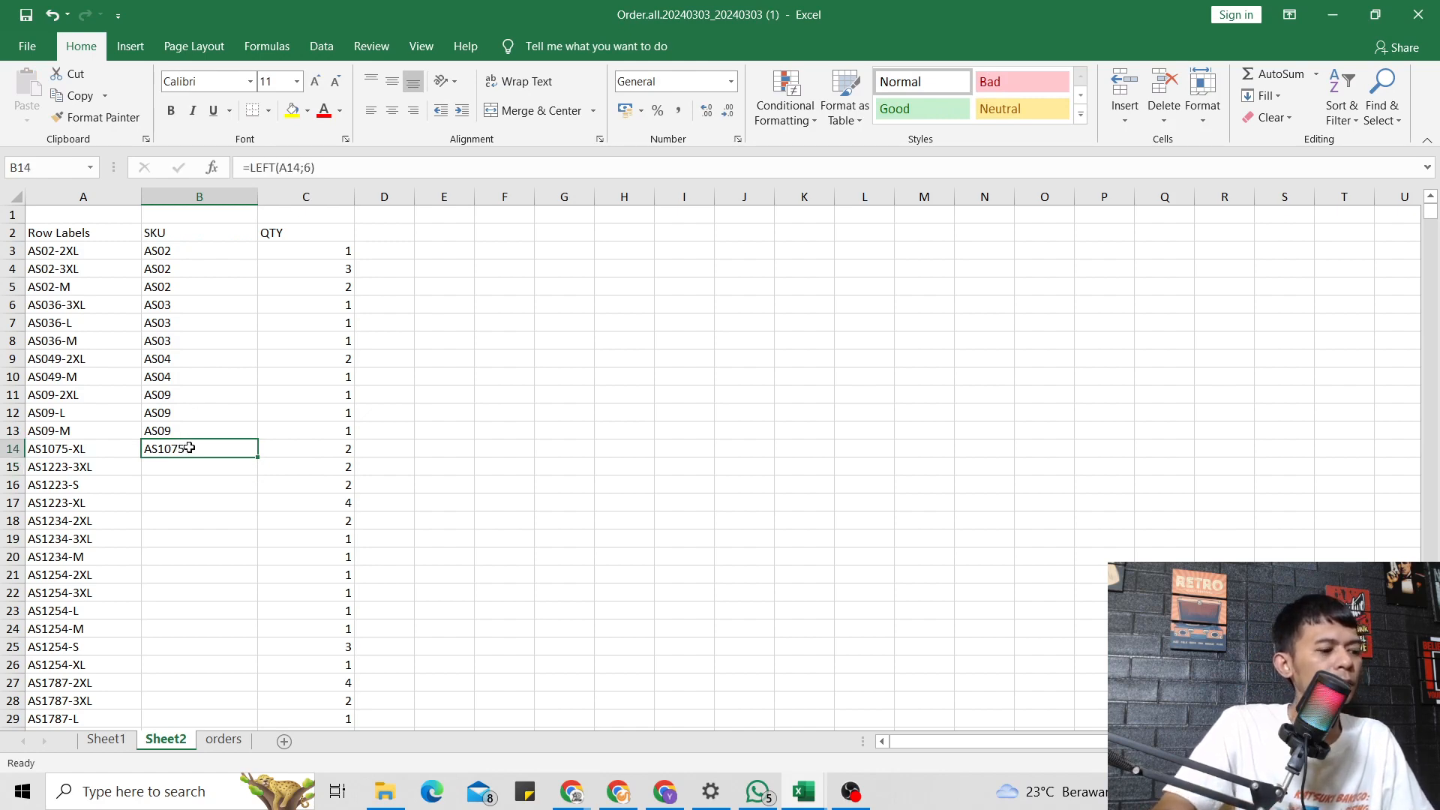
key(ctrl+c)
drag(194, 470, 193, 701)
key(ctrl+v)
click(459, 395)
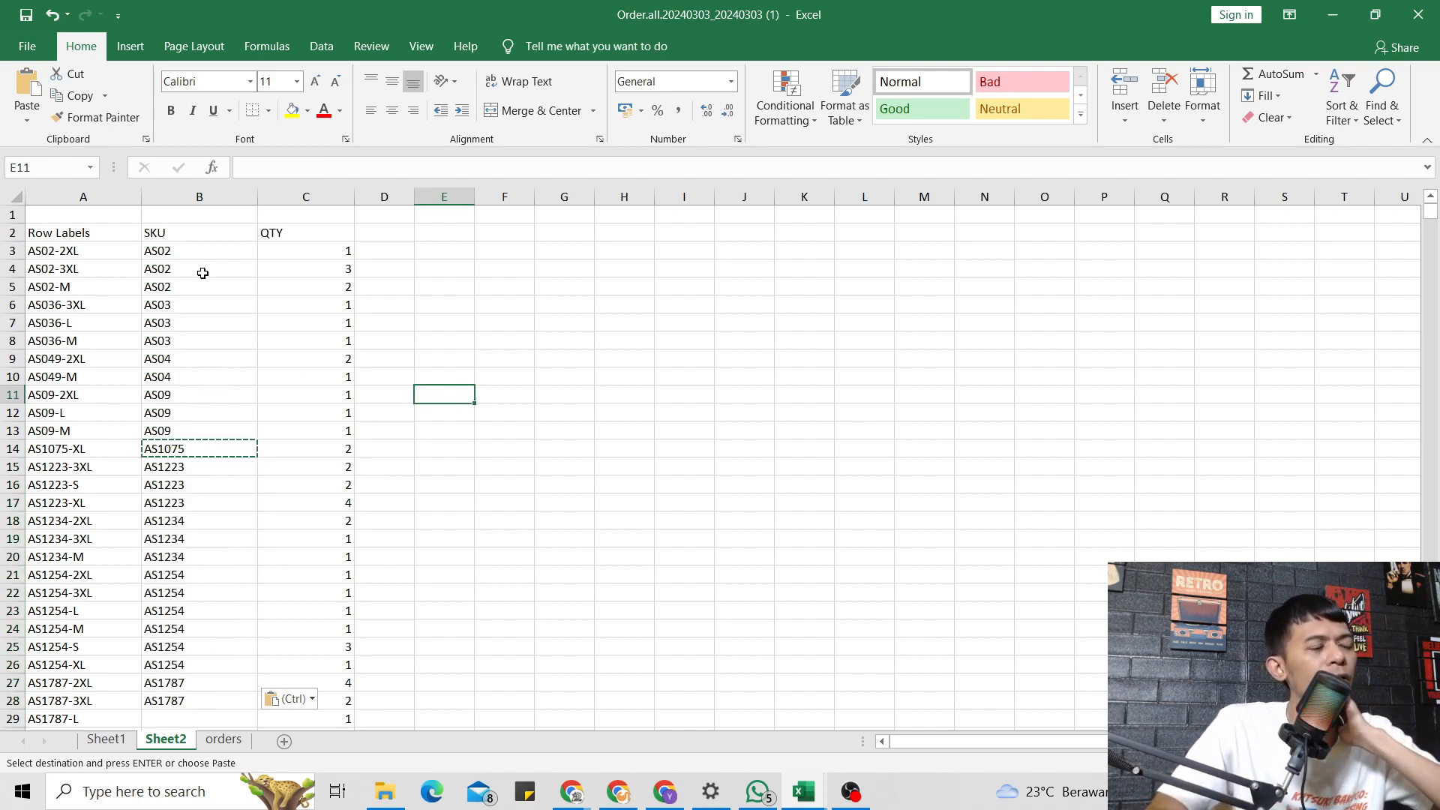
drag(185, 247, 188, 430)
click(291, 198)
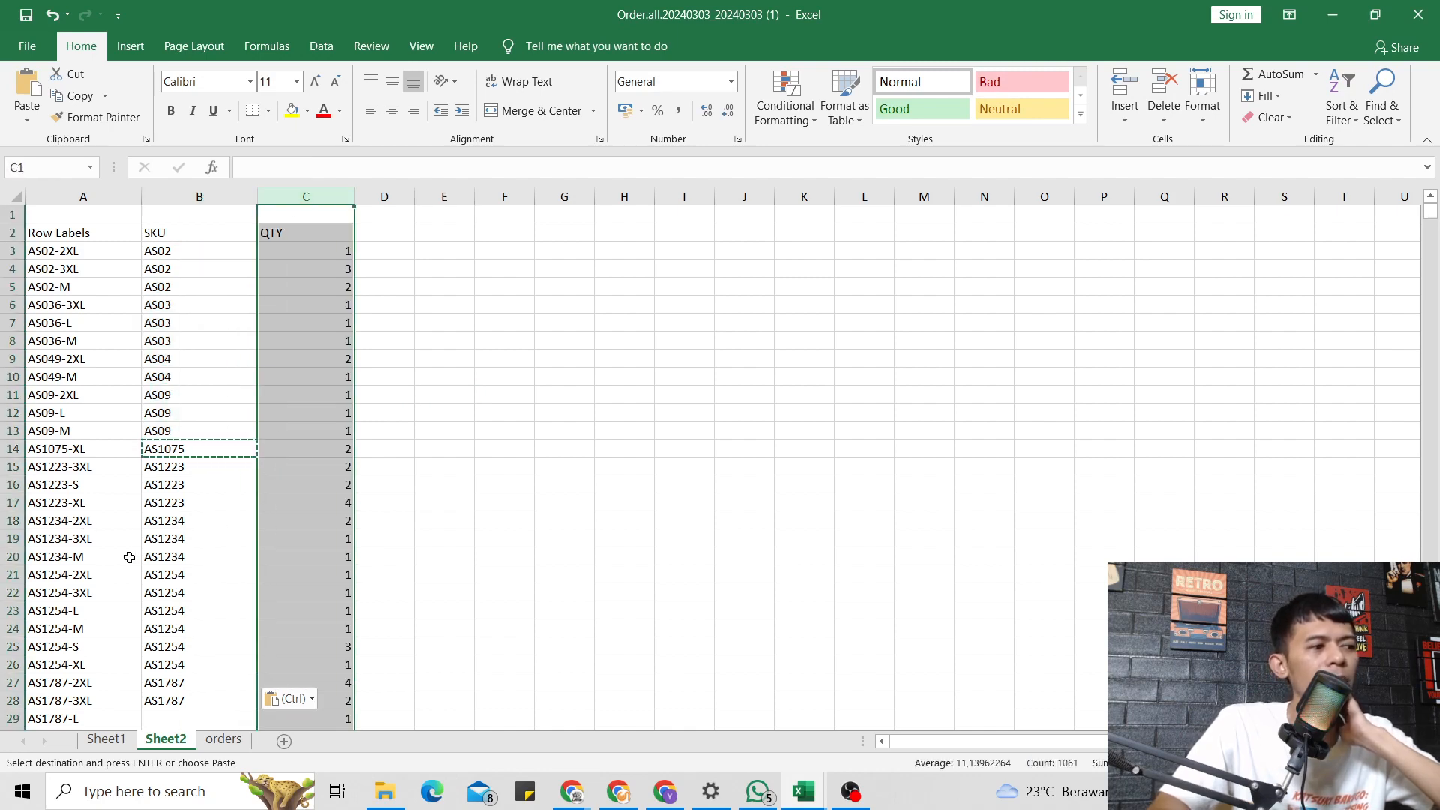
scroll(129, 557, down, 5)
scroll(177, 505, up, 5)
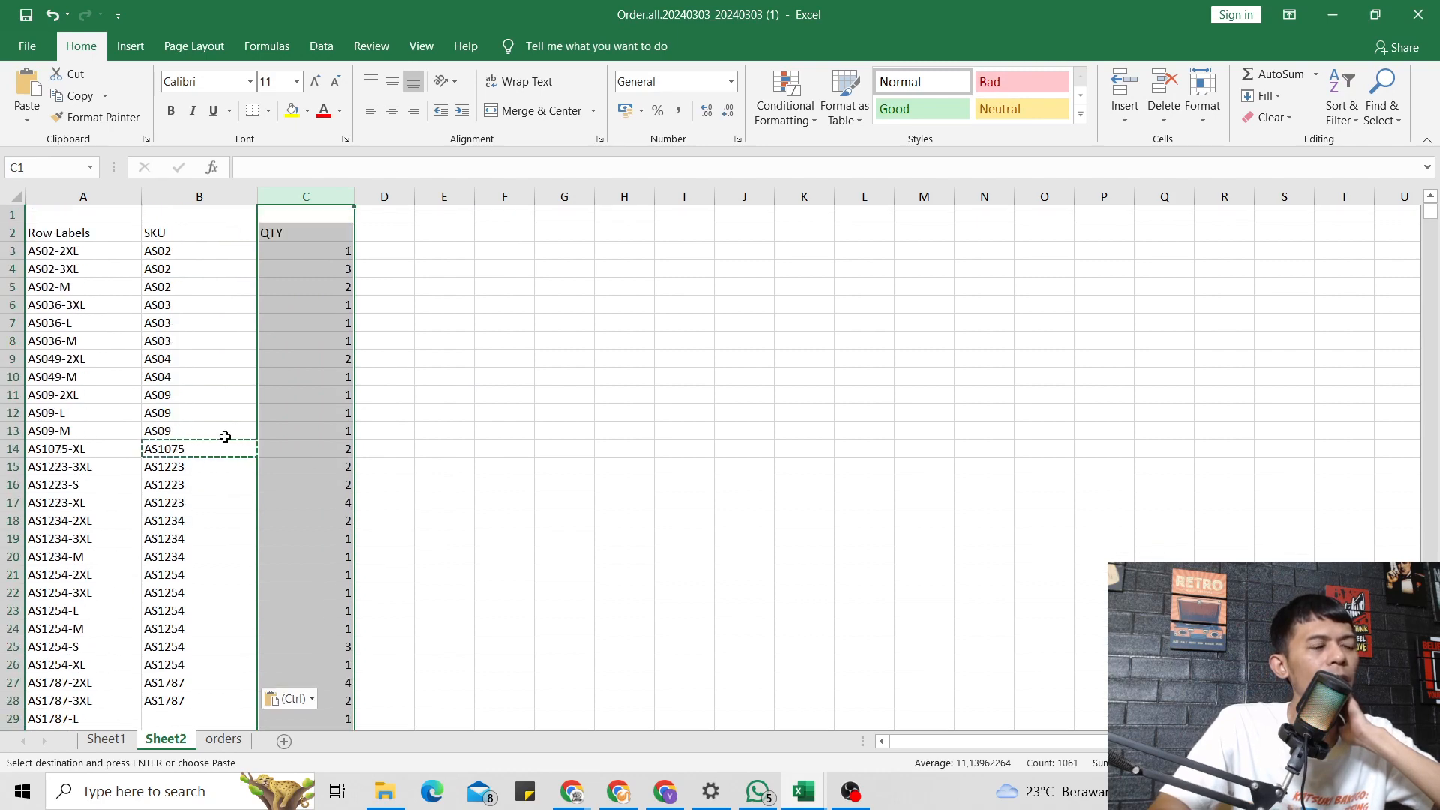
Look through the row labels below row 28 that still lack a size-free SKU code.
scroll(177, 493, down, 12)
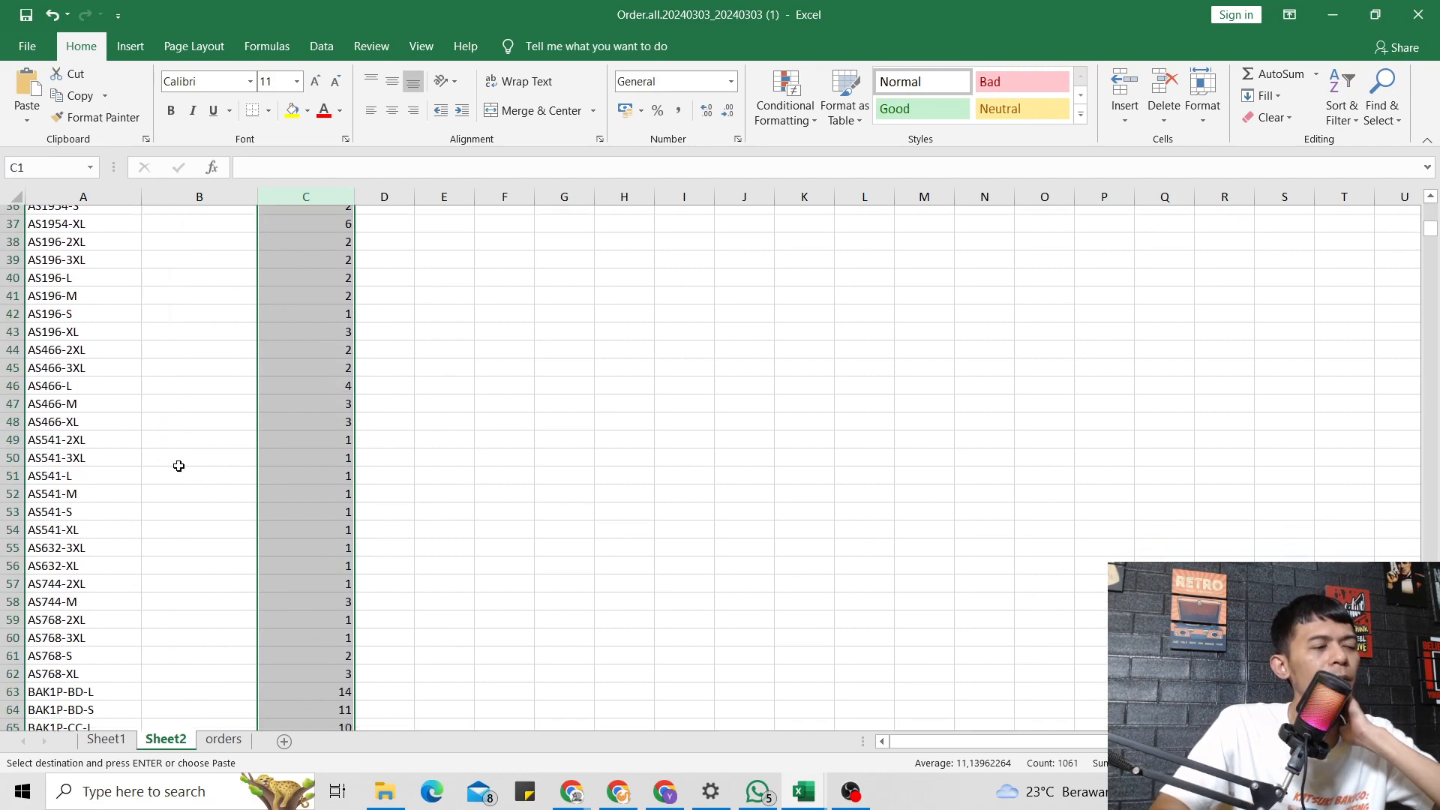
scroll(177, 466, up, 12)
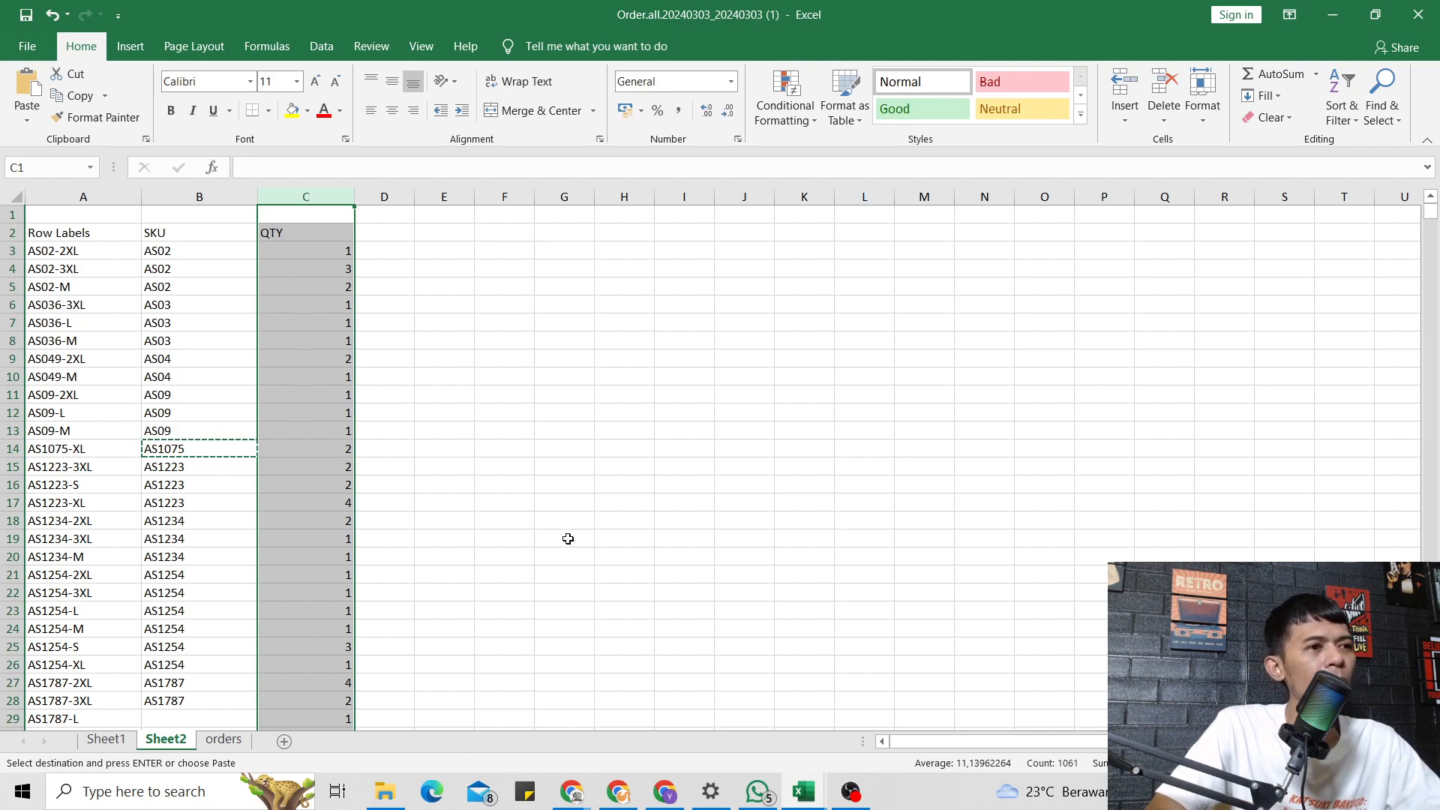
scroll(207, 506, down, 13)
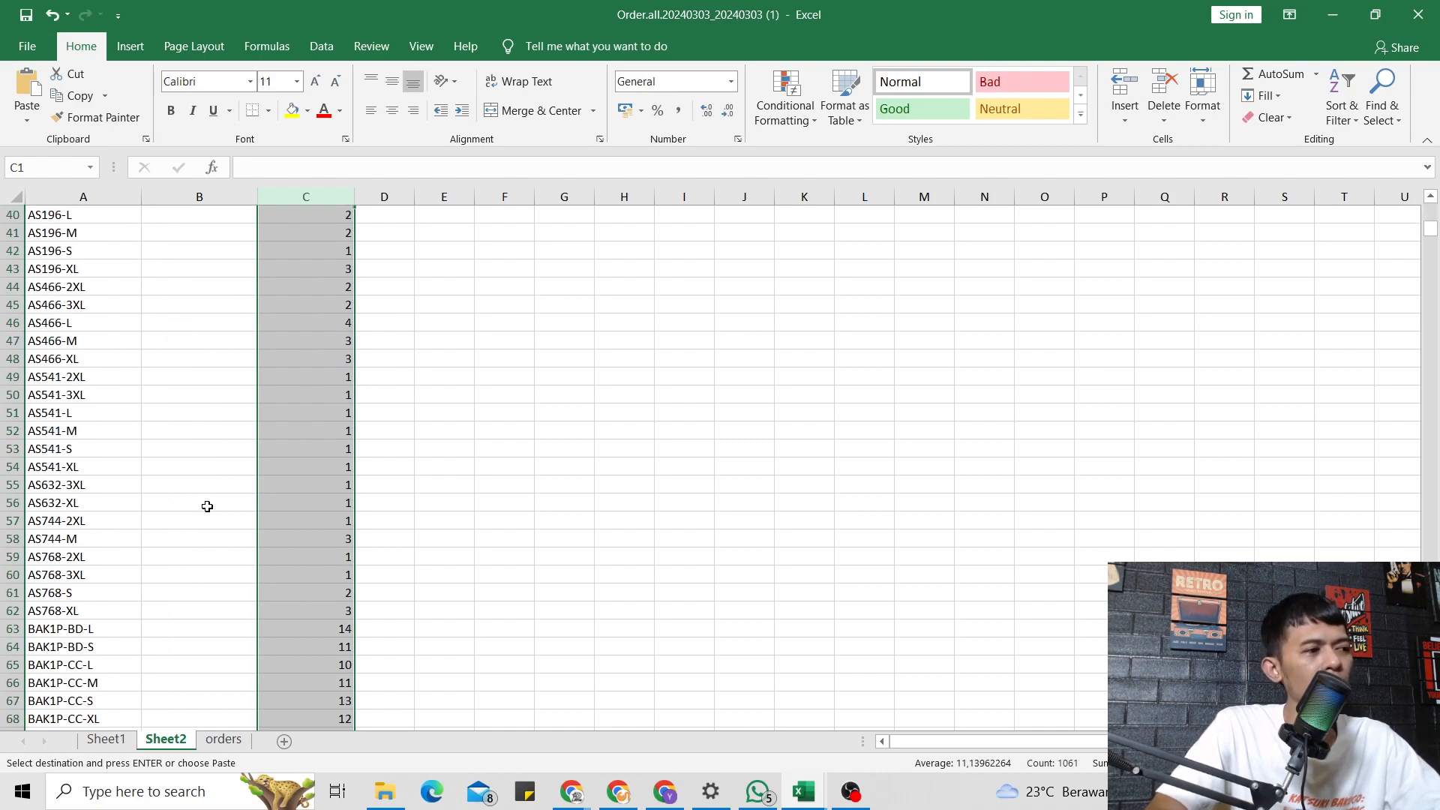
scroll(207, 507, down, 4)
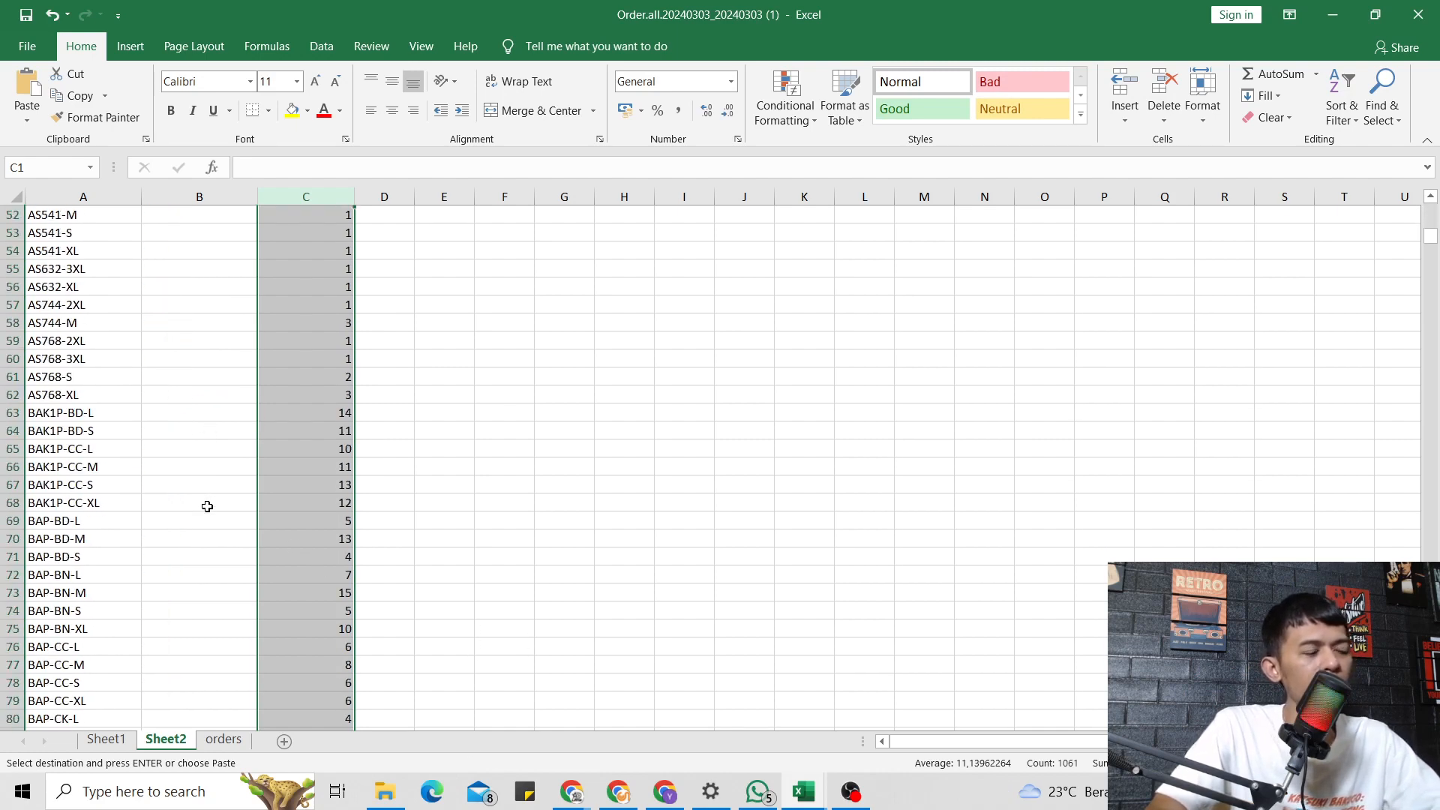
scroll(207, 506, down, 5)
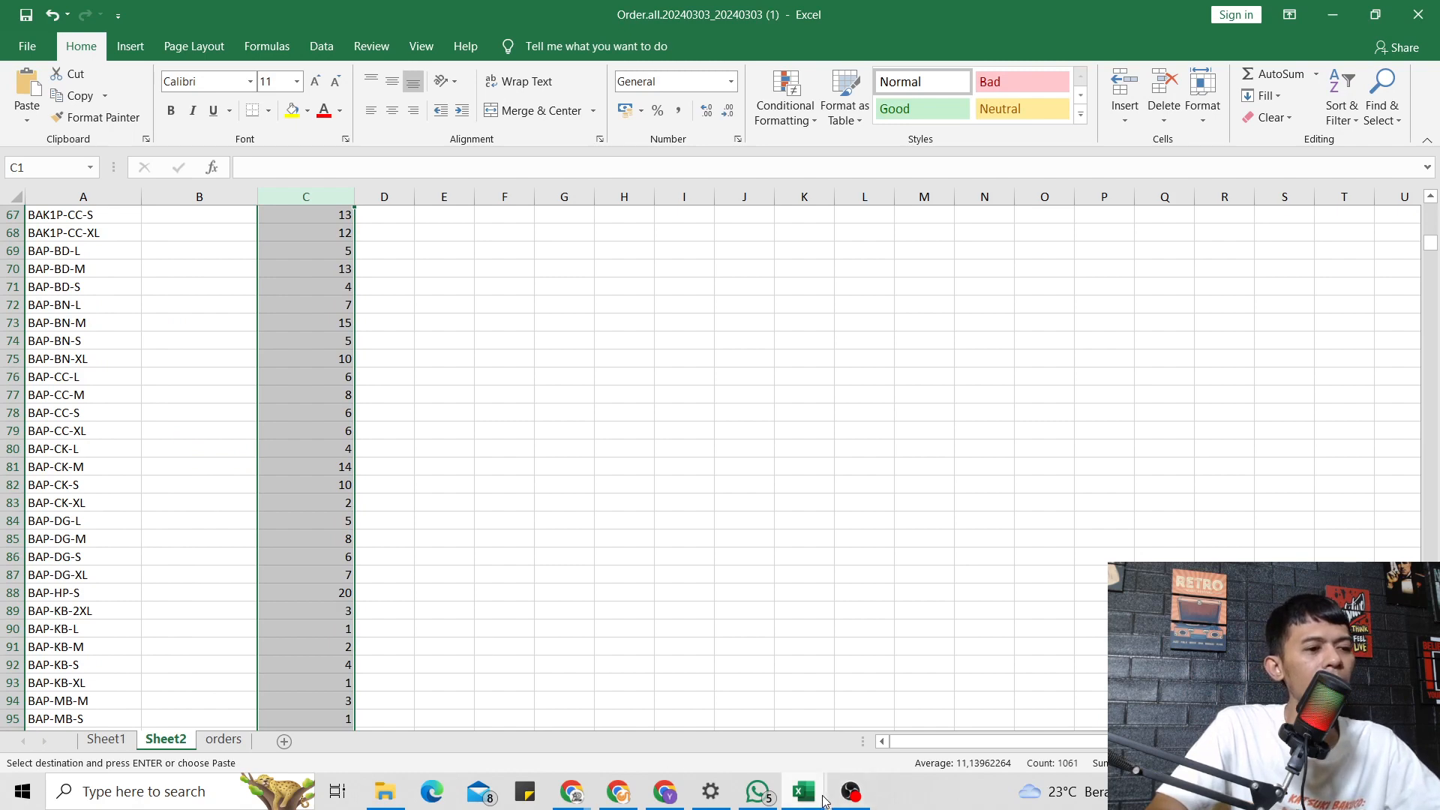
Switch to the Order.all.20240303_20240303 workbook and inspect the completed SKU column on Sheet2.
mouse_move(823, 801)
click(748, 656)
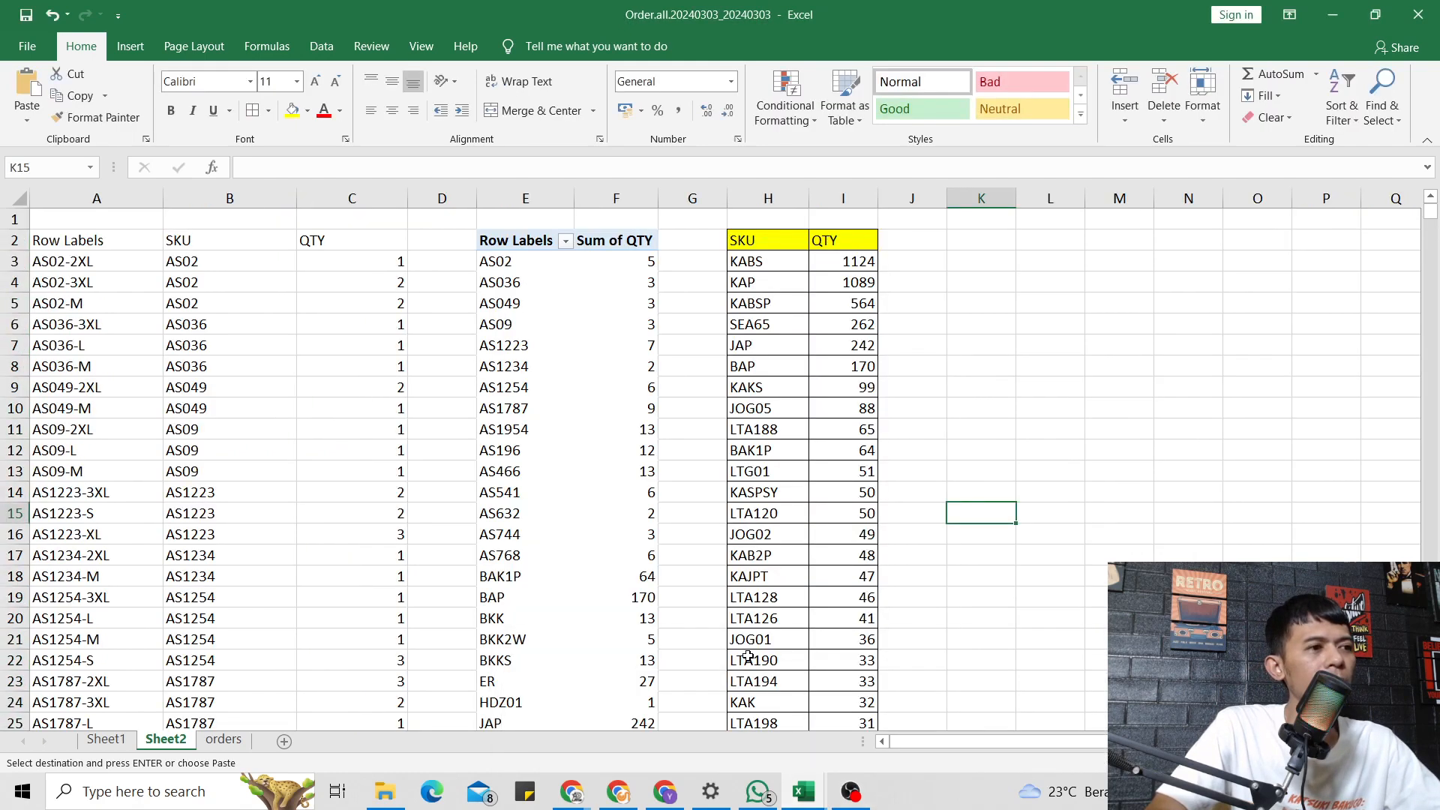
click(275, 292)
drag(195, 254, 176, 664)
scroll(236, 543, down, 15)
drag(199, 430, 187, 722)
scroll(226, 612, up, 15)
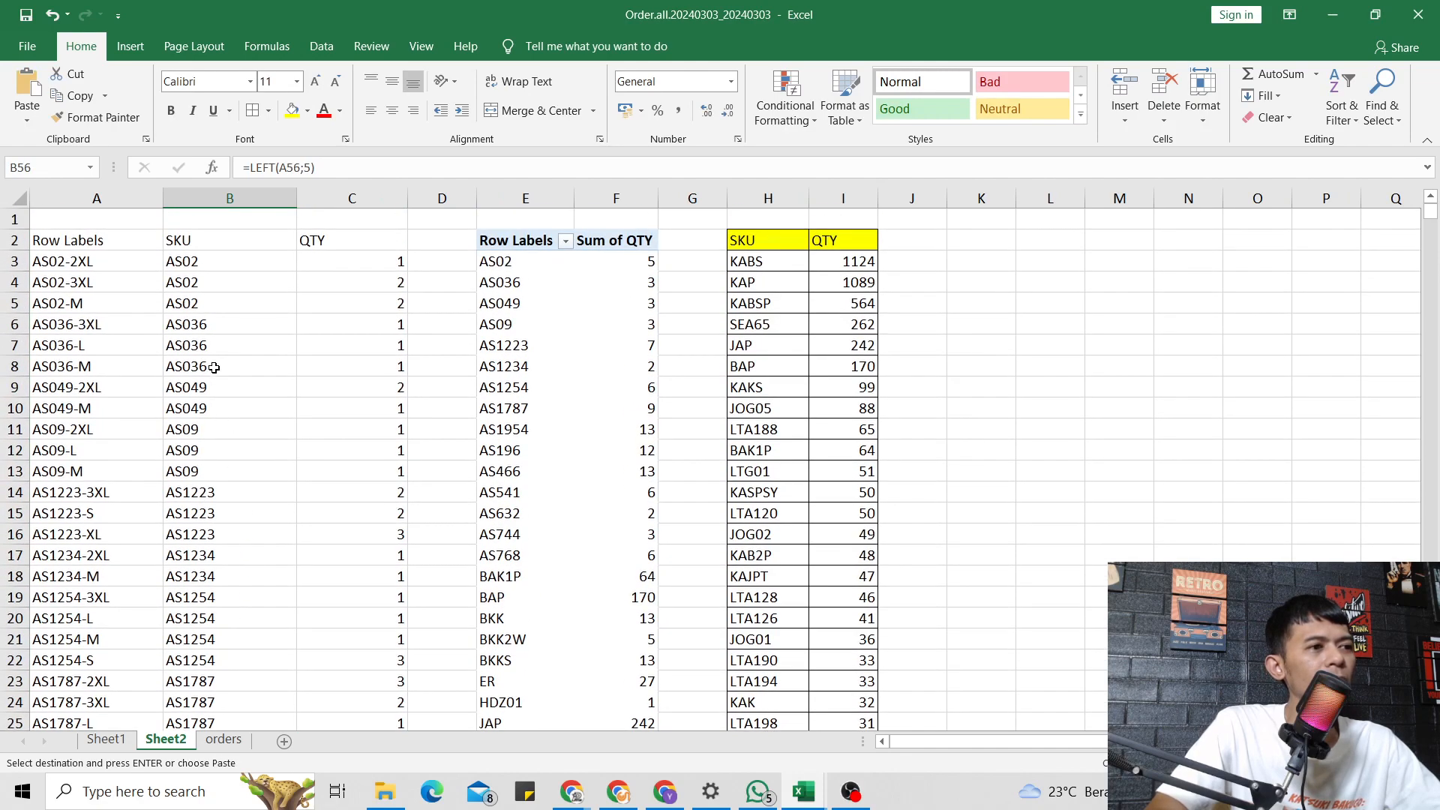
Check how far the SKU and QTY data extends from B2 down to the last rows.
click(215, 341)
drag(198, 238, 388, 401)
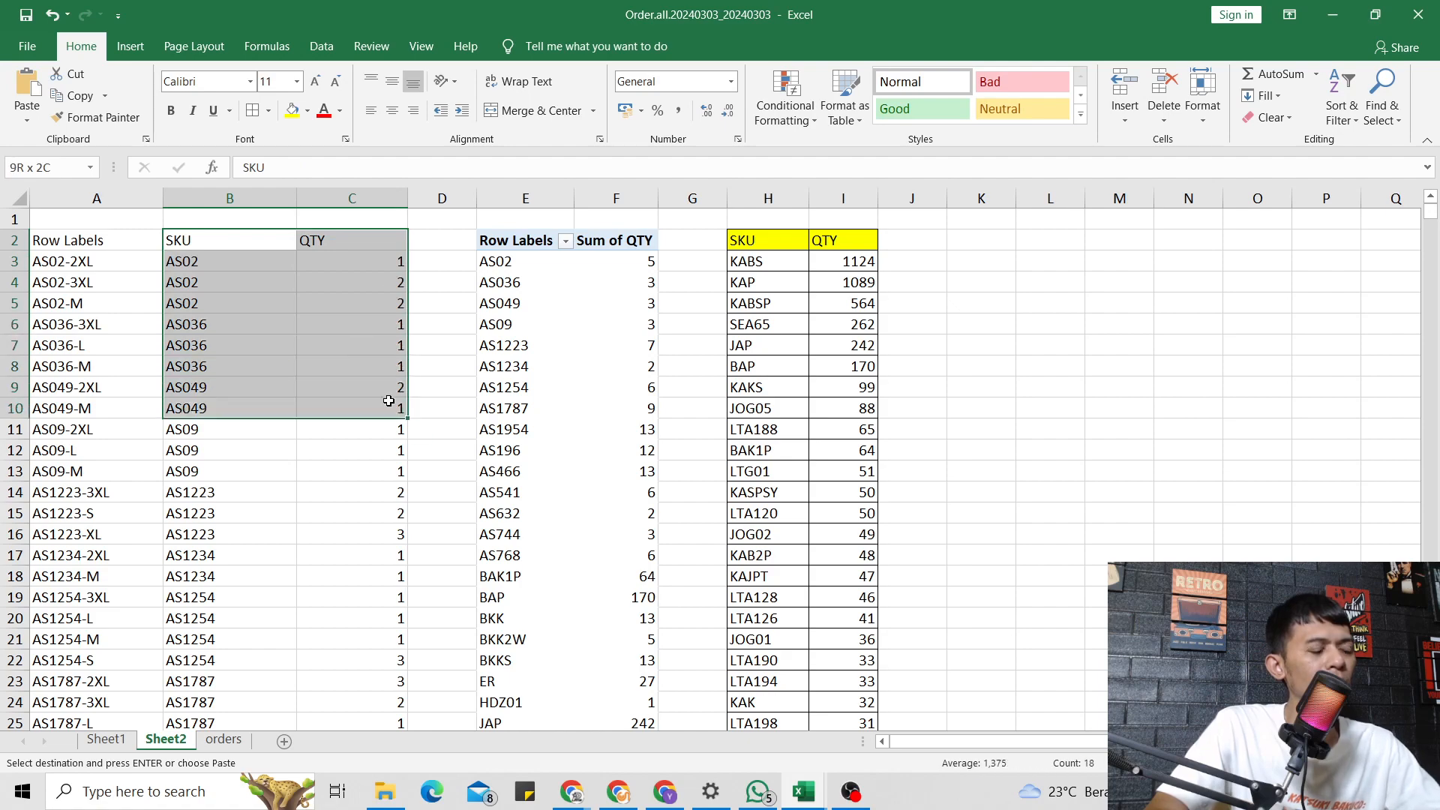
key(shift+Down)
key(shift+Down)
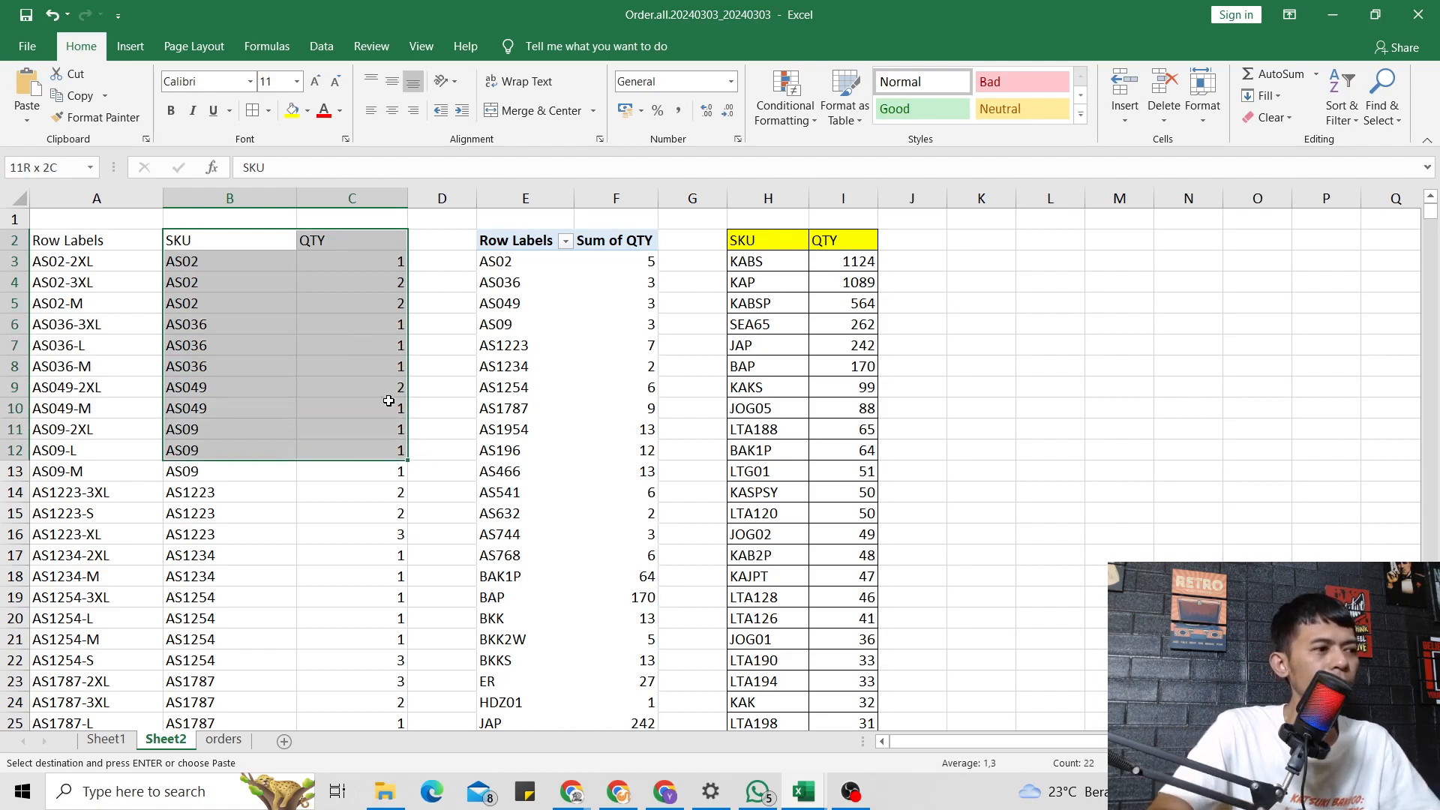
key(ctrl+shift+Down)
click(772, 349)
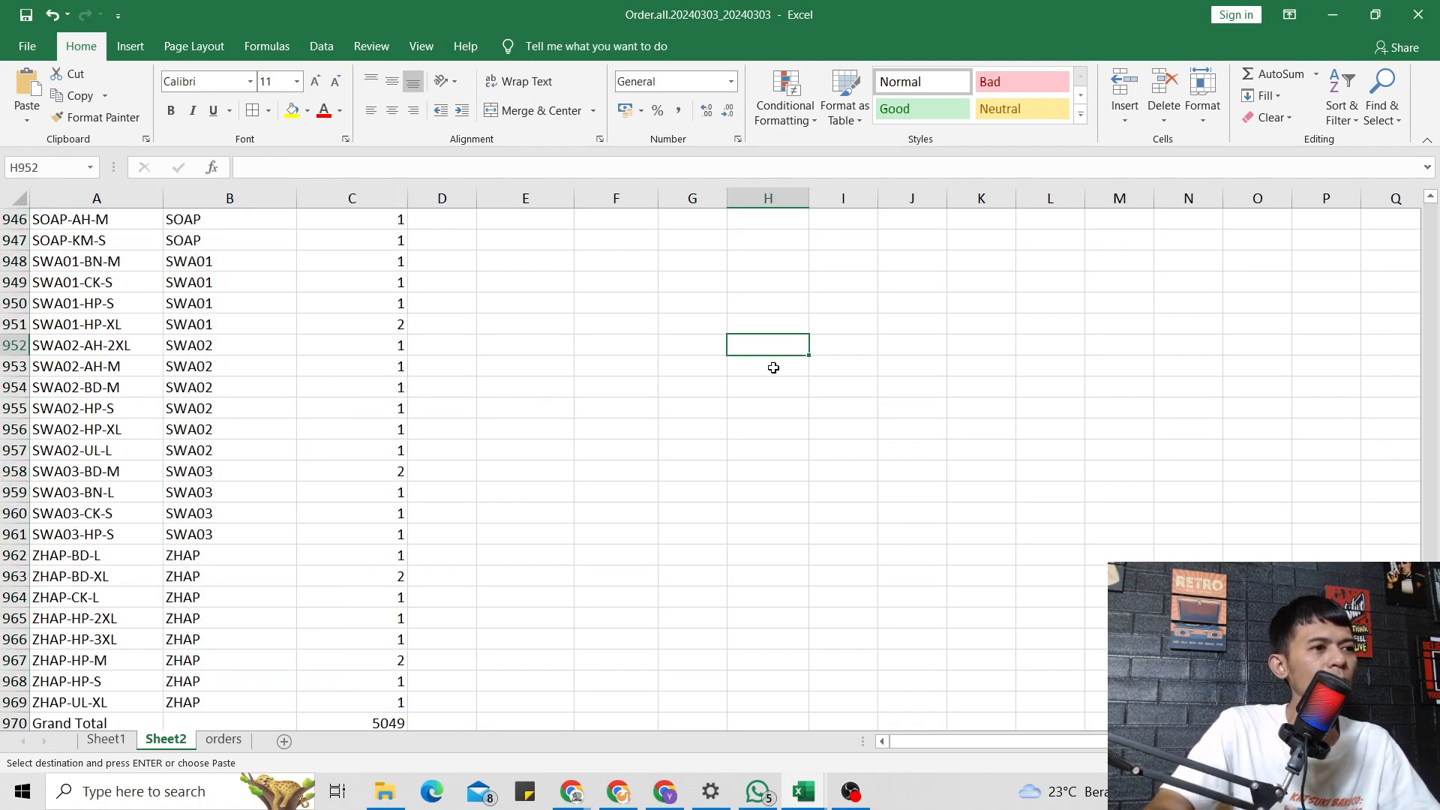
Delete columns E to I, containing the old PivotTable and its yellow-headed copy.
scroll(690, 367, up, 20)
click(558, 377)
key(ctrl+Up)
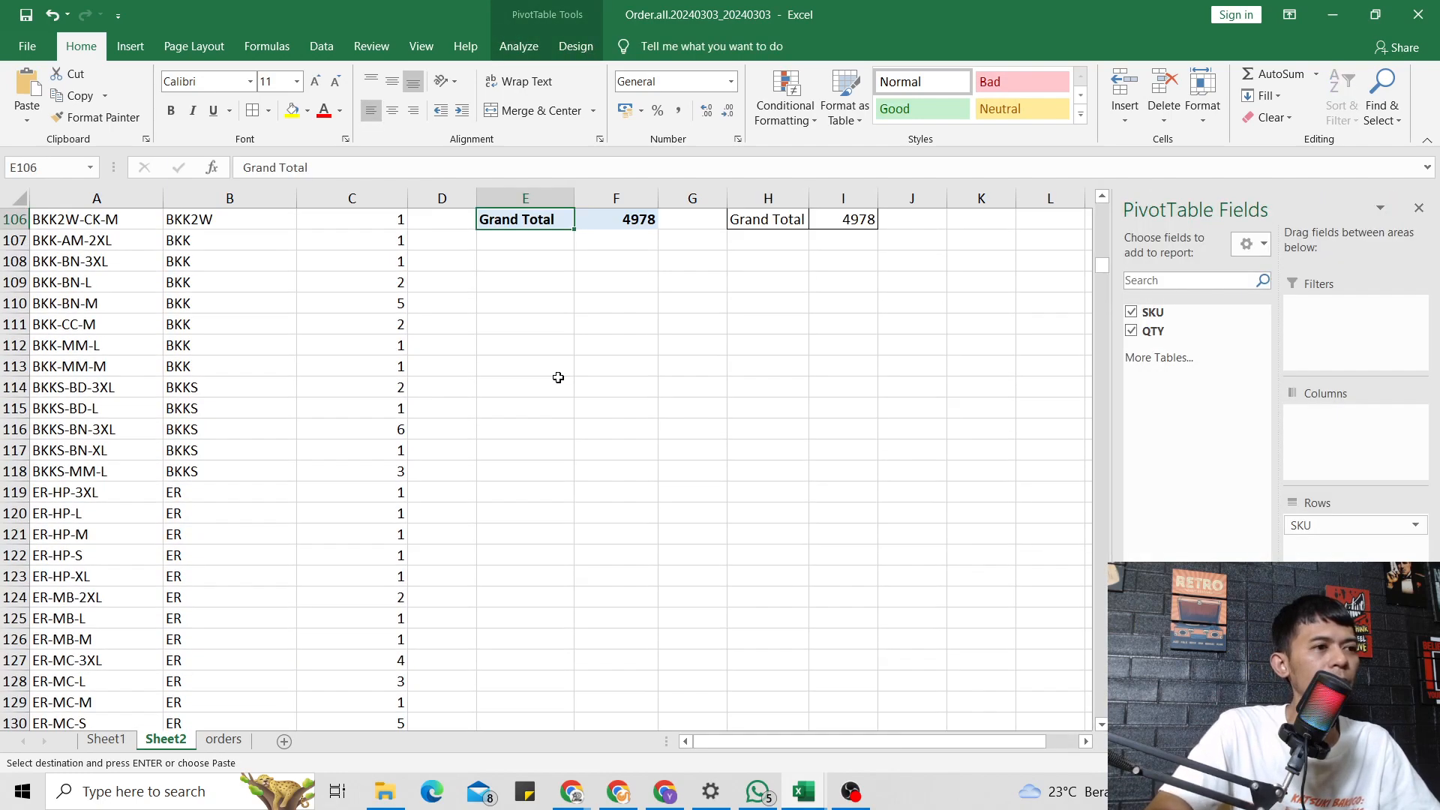
key(ctrl+Up)
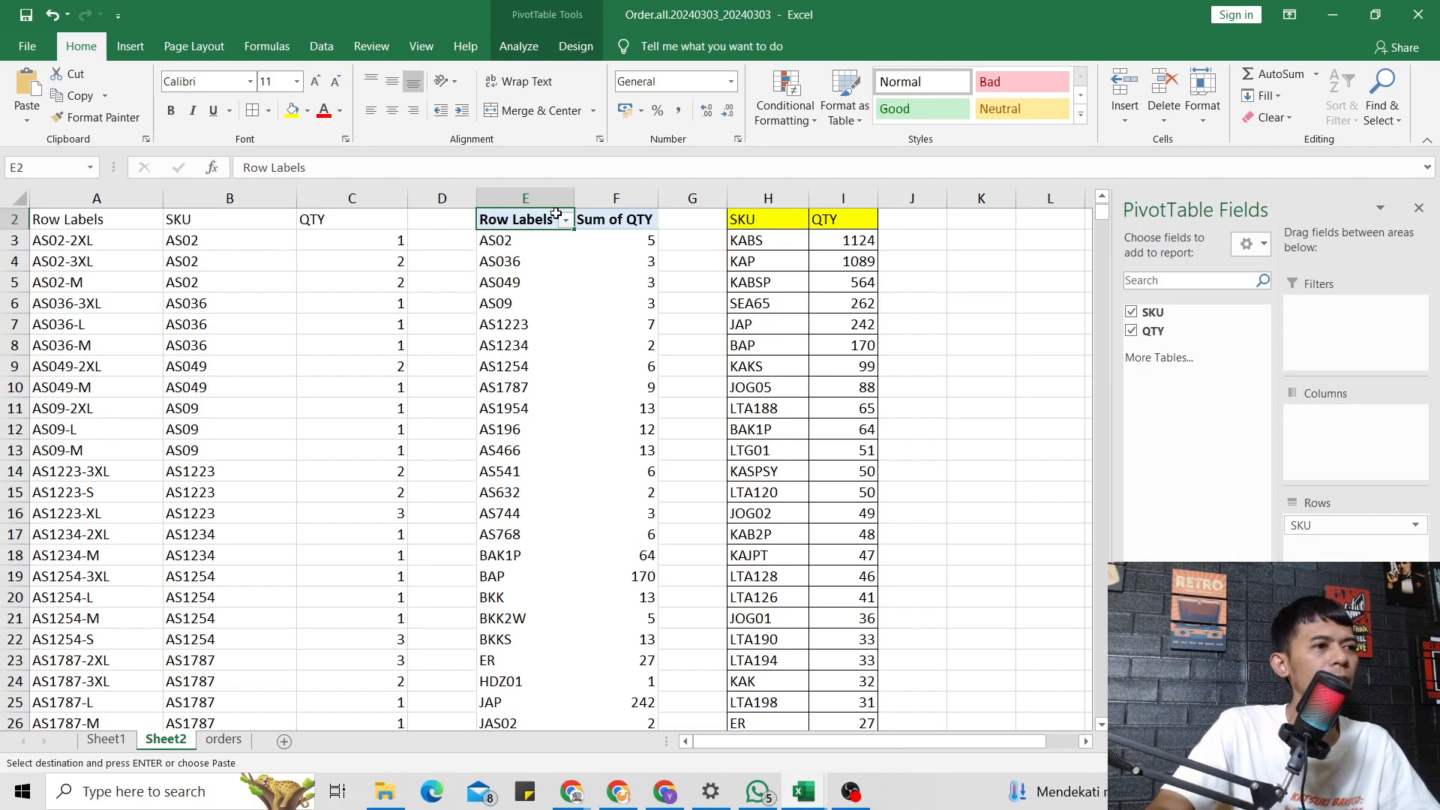
click(537, 194)
drag(537, 193, 853, 202)
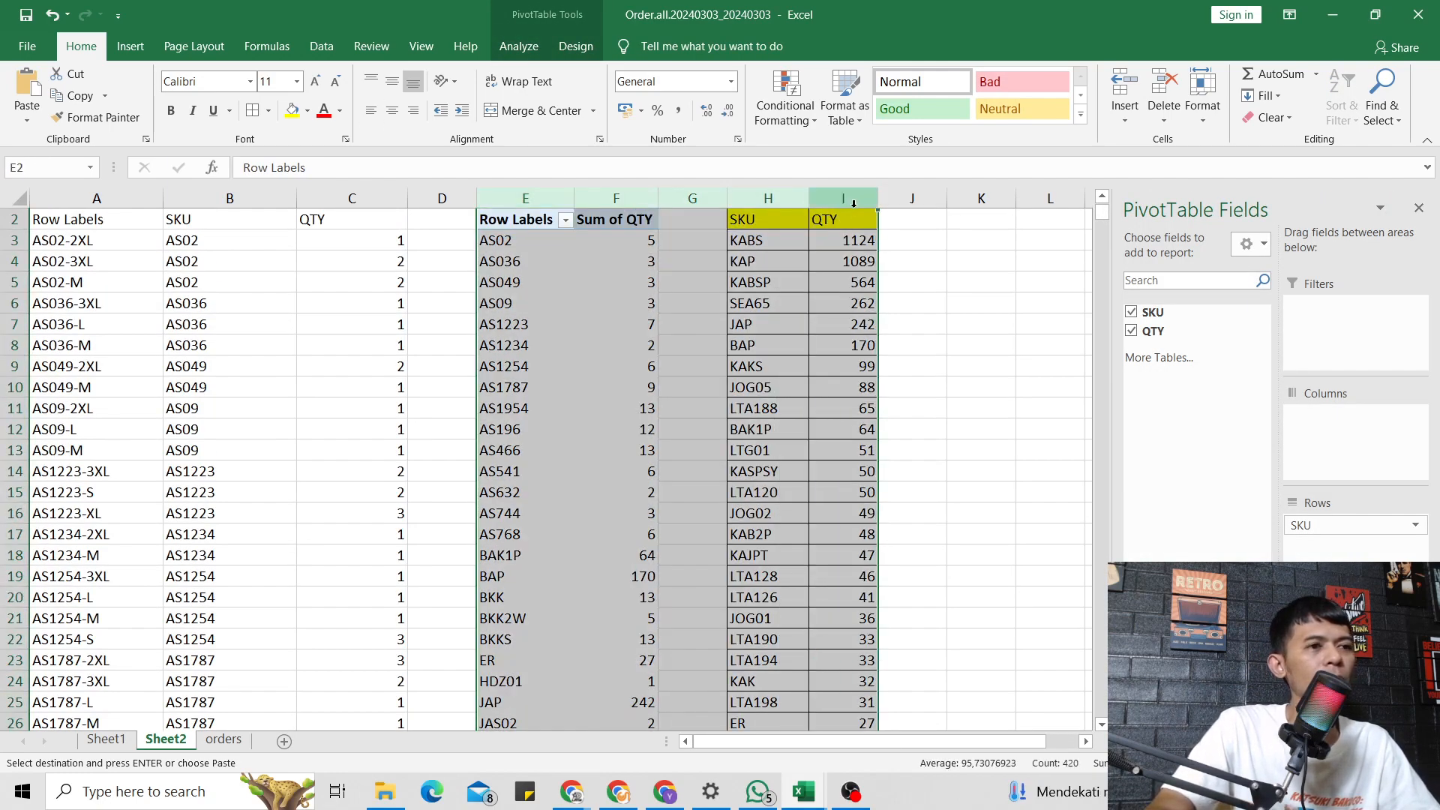
right_click(850, 199)
click(916, 357)
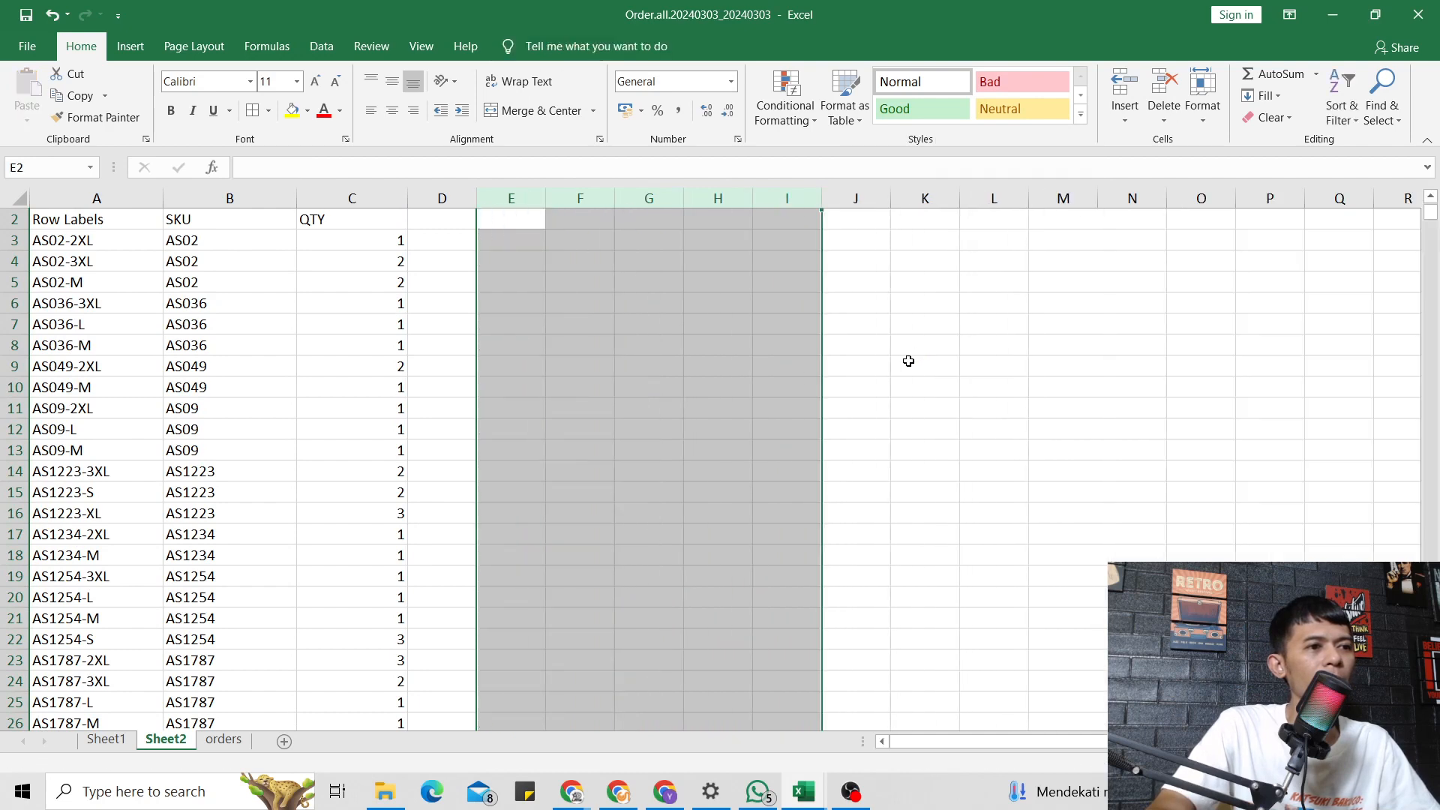
click(516, 346)
scroll(258, 287, up, 1)
Create a PivotTable from the SKU and QTY range B2:C969, placed in the existing worksheet at E2.
click(243, 241)
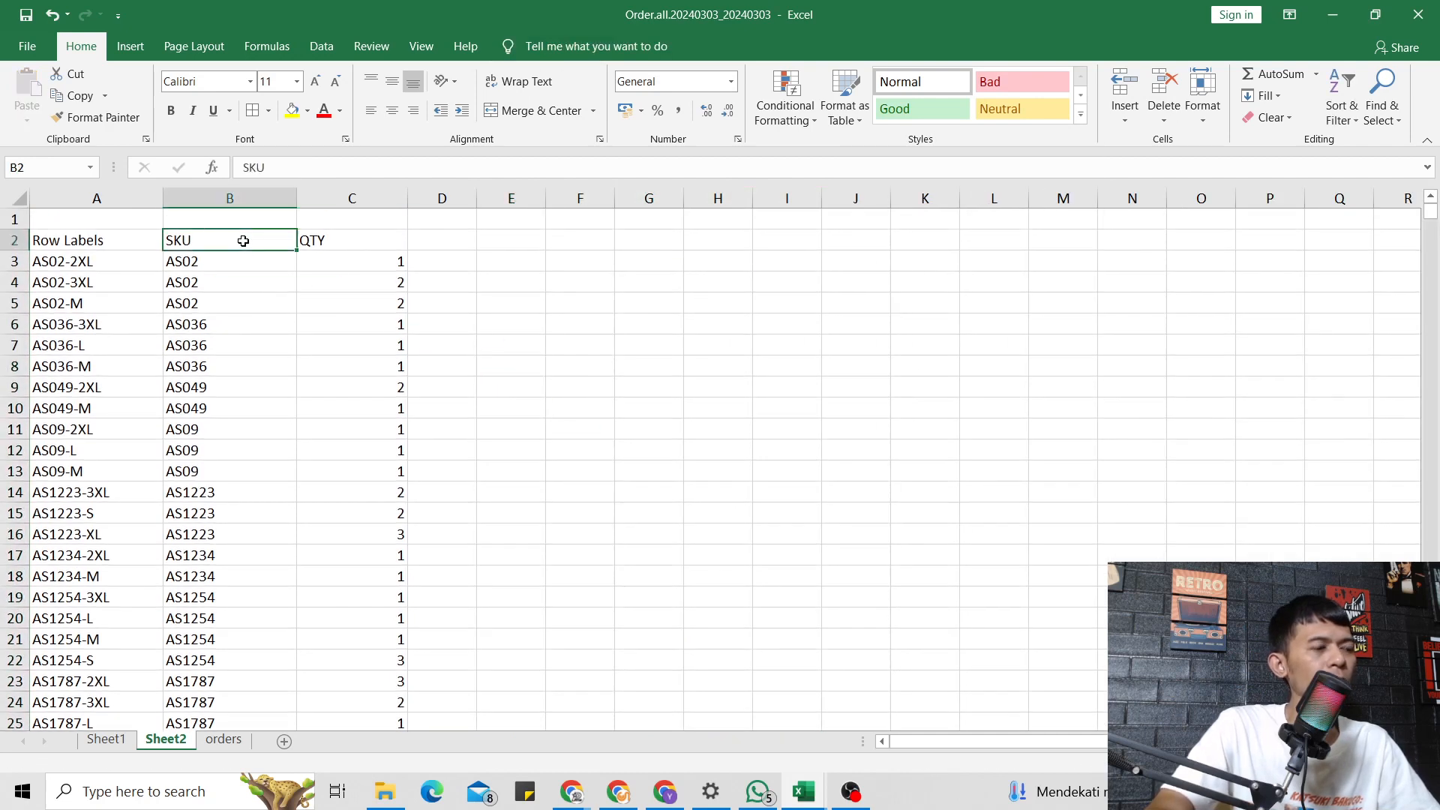
key(shift+Right)
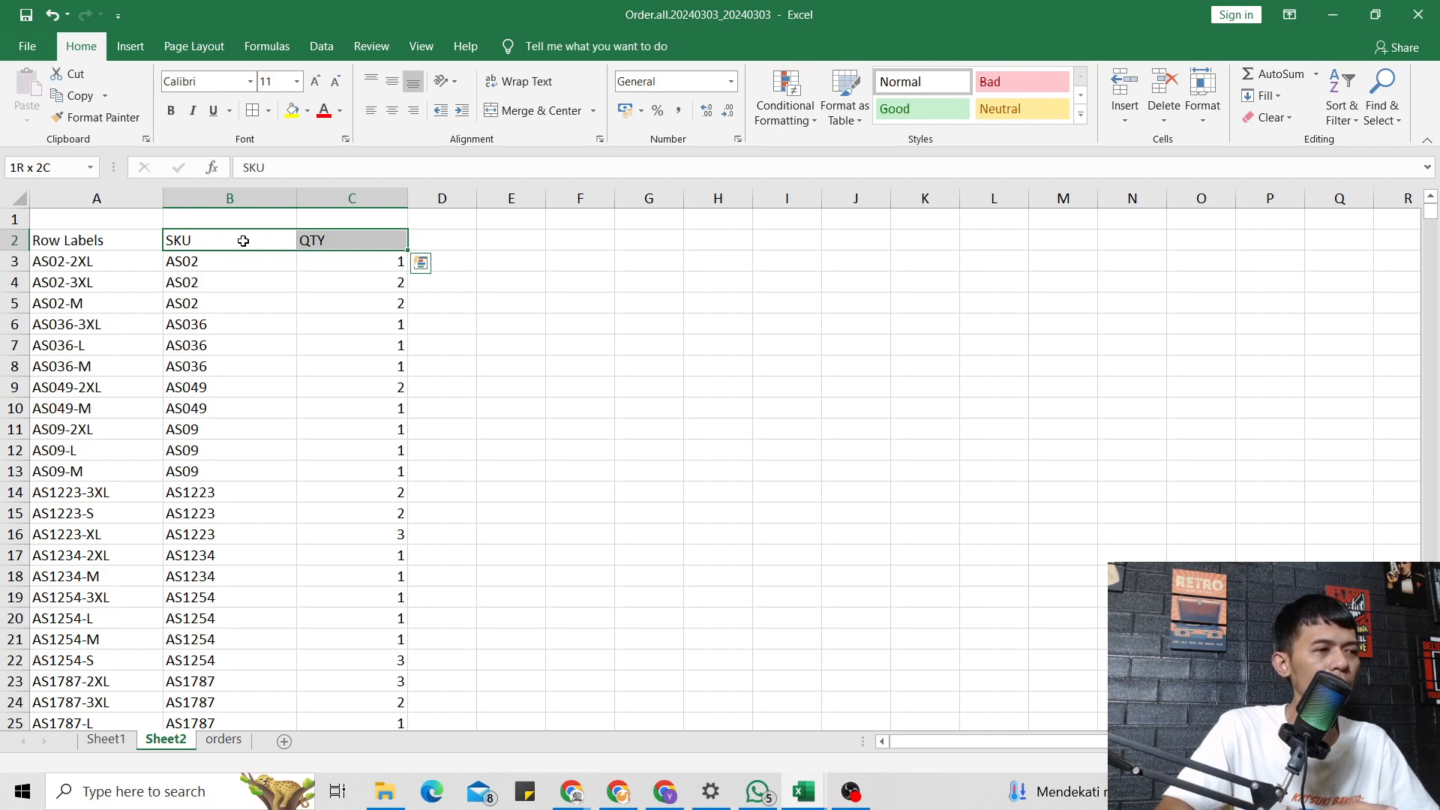
key(ctrl+shift+Down)
scroll(243, 241, up, 1)
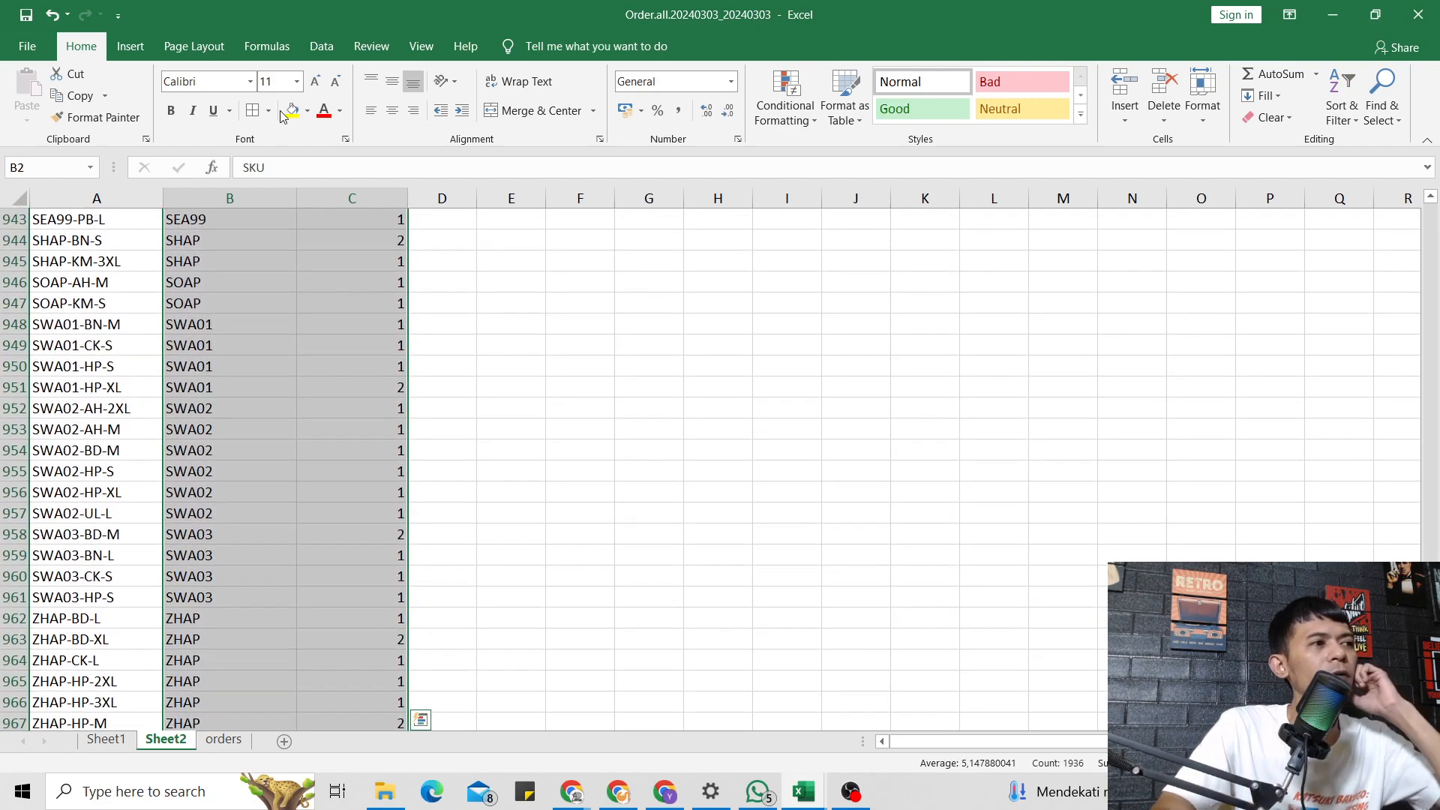
click(130, 45)
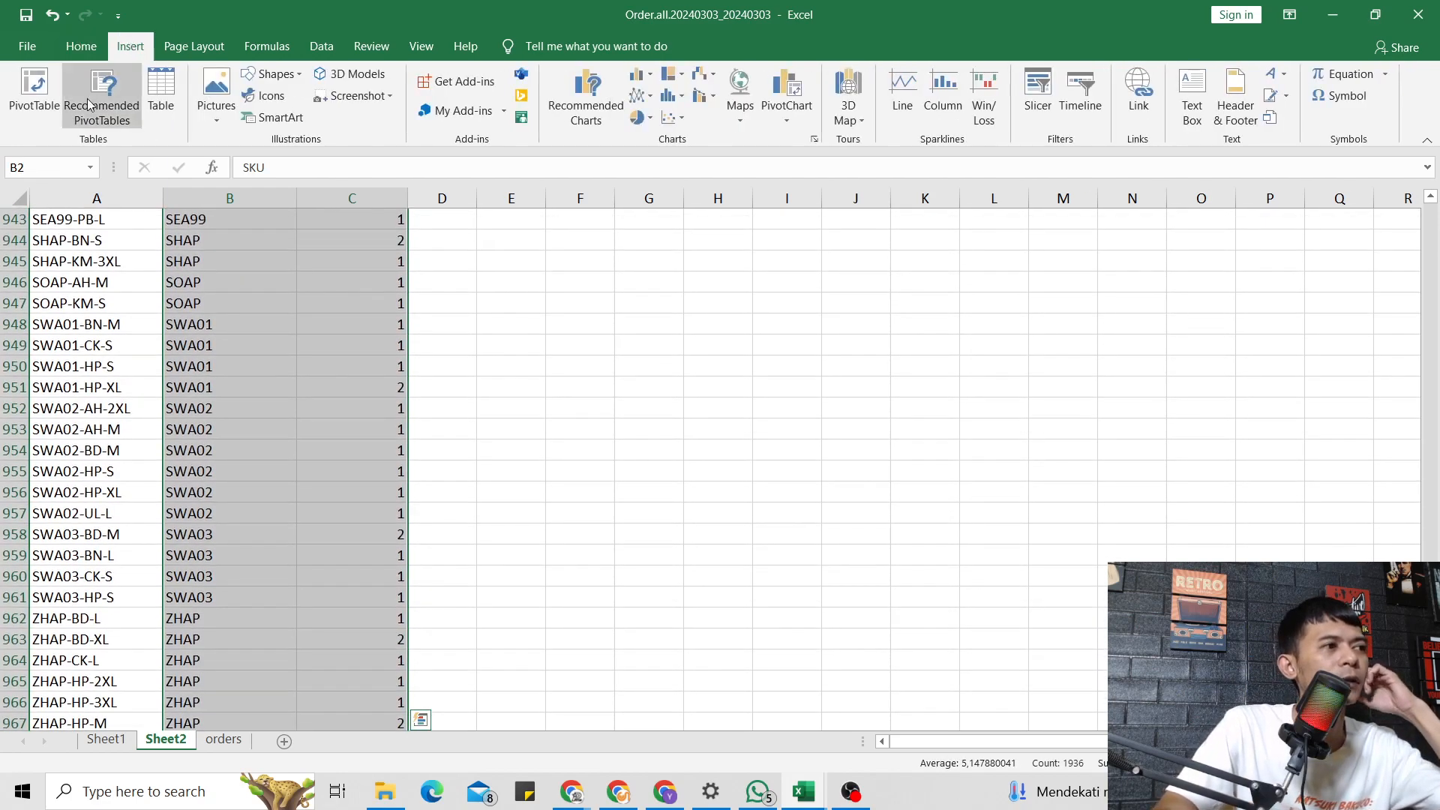
click(33, 105)
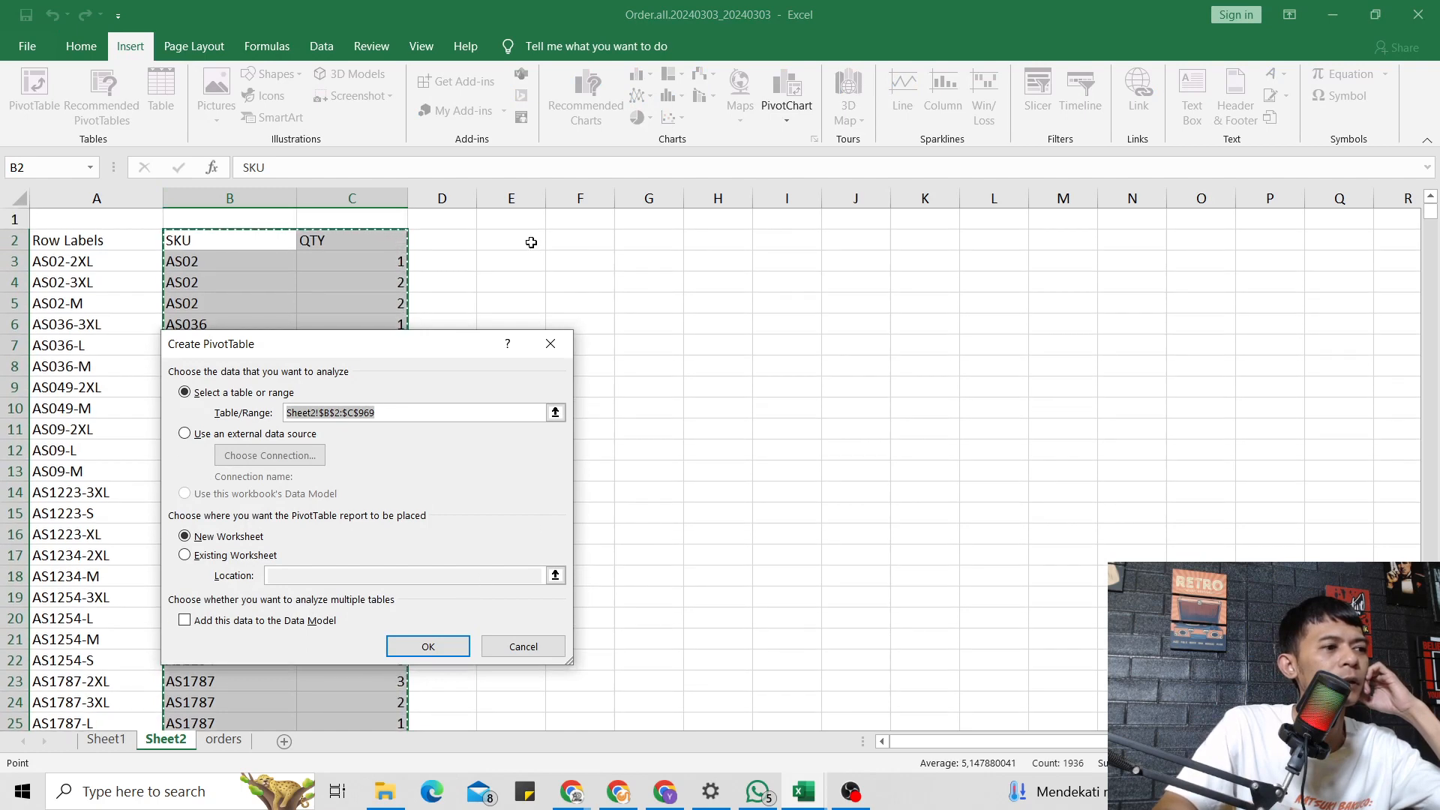
click(201, 555)
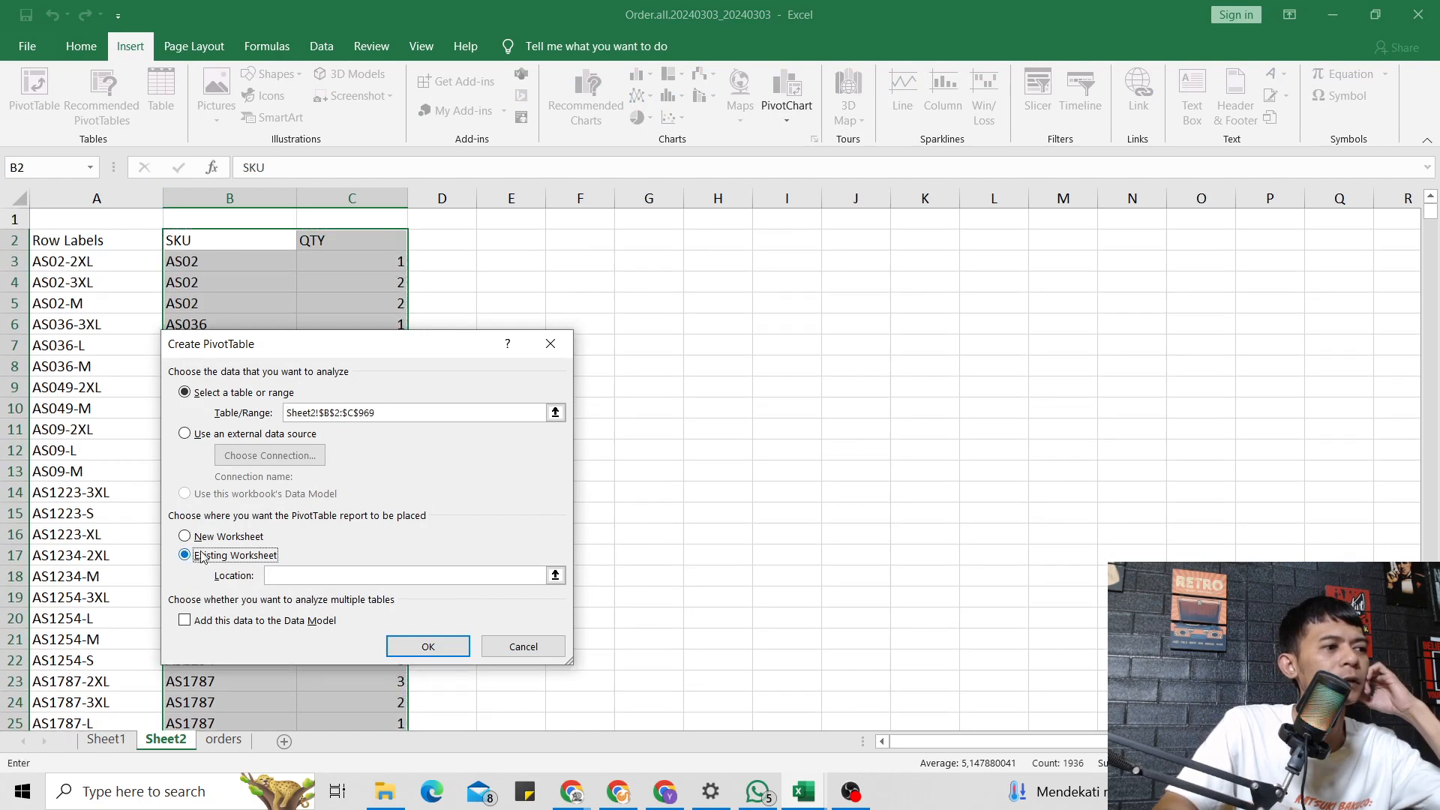
click(509, 239)
click(428, 646)
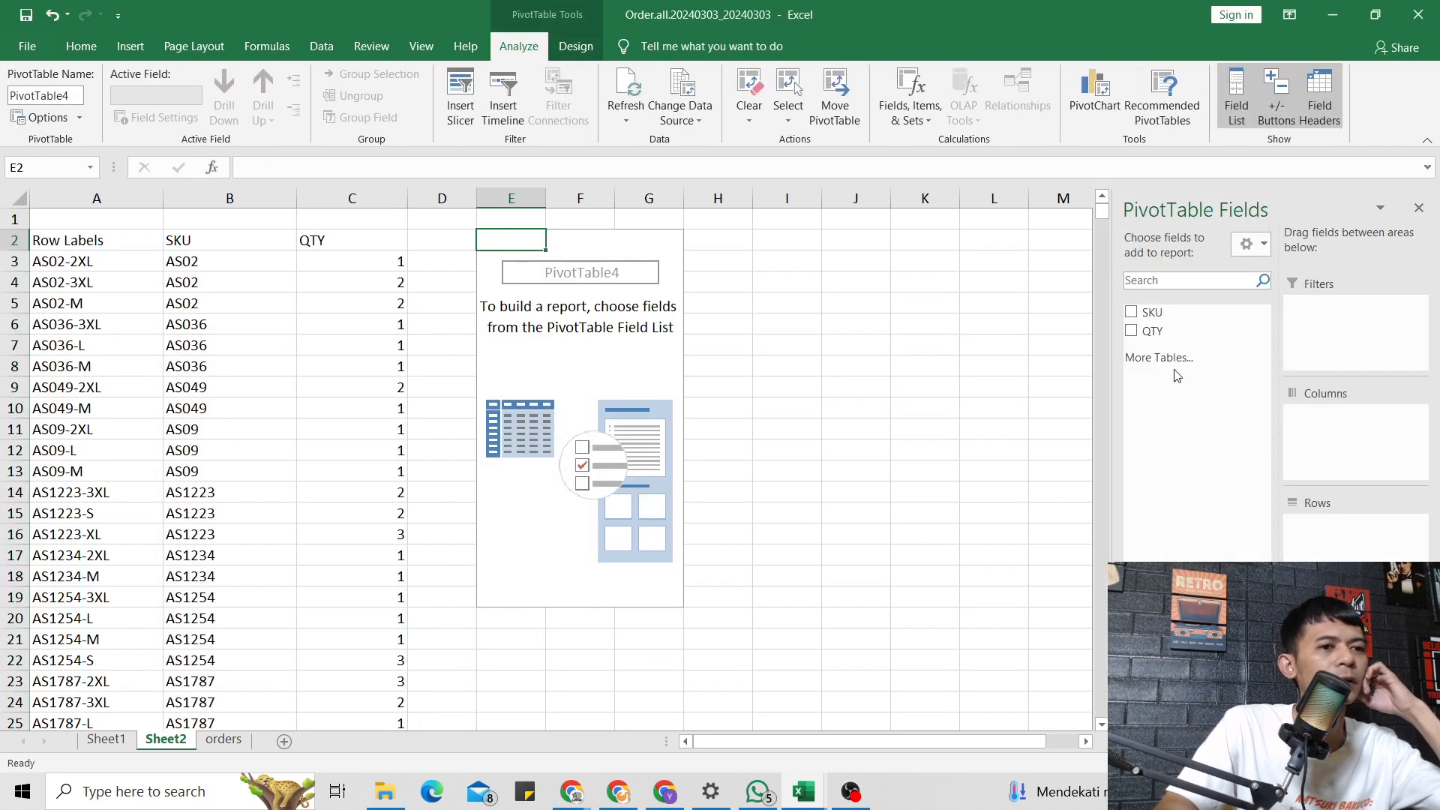
Put the SKU field in the PivotTable's rows and sum the QTY field as its values.
drag(1168, 312, 1350, 528)
drag(1152, 330, 1355, 630)
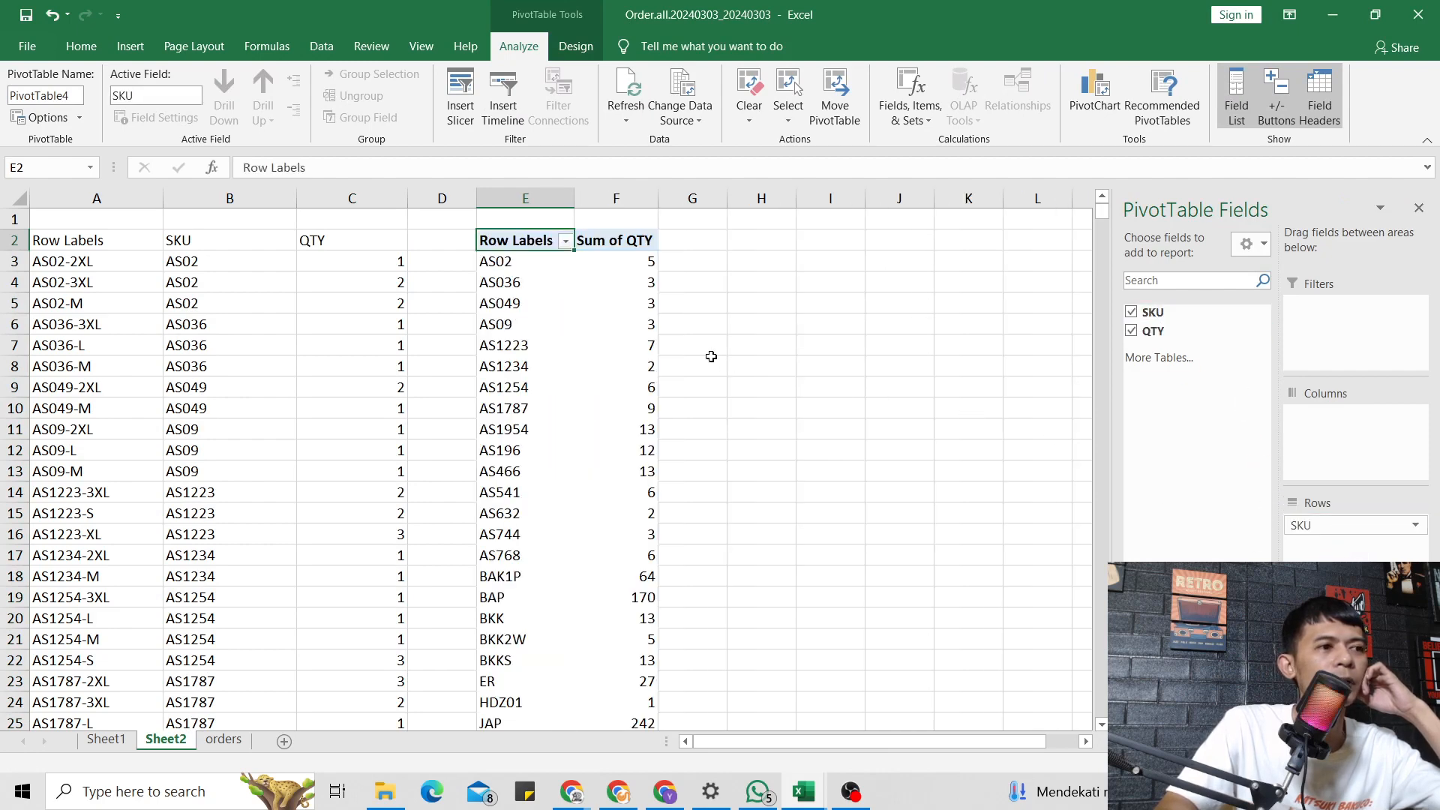
click(742, 299)
scroll(654, 390, down, 4)
scroll(654, 398, up, 4)
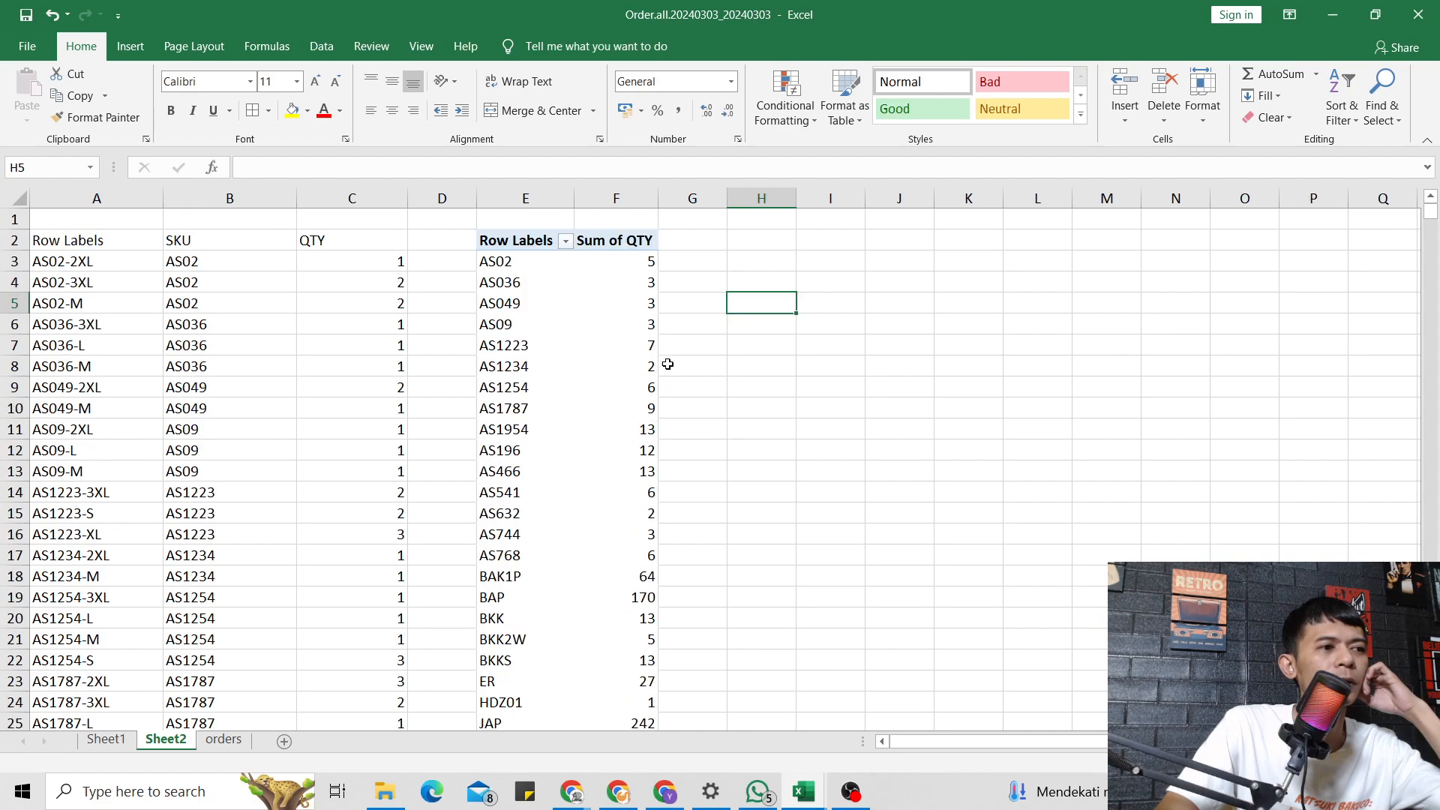
Copy the whole PivotTable including the Grand Total row and paste it at H2 as values and number formats.
click(689, 249)
key(Left)
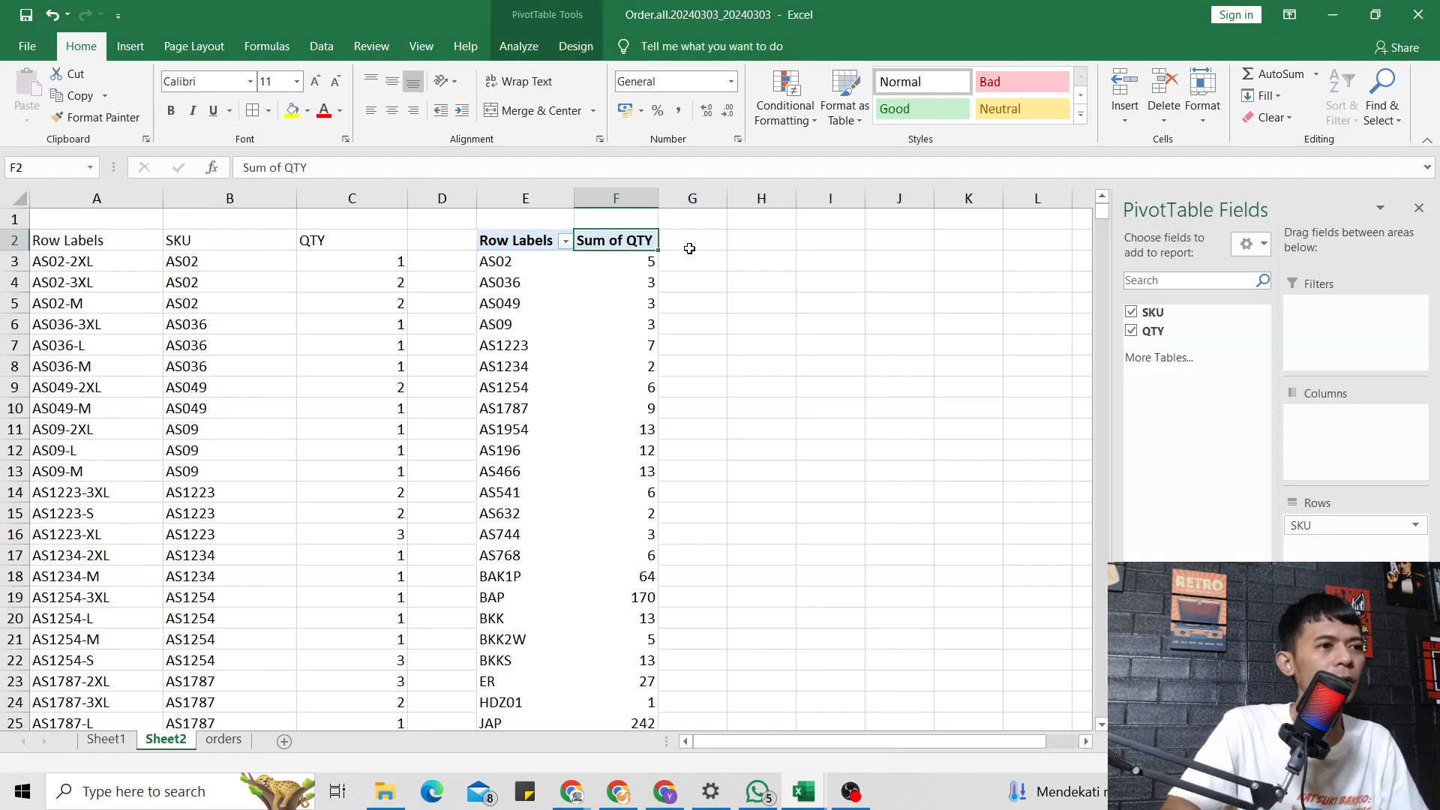
key(shift+Left)
key(ctrl+shift+Down)
key(ctrl+c)
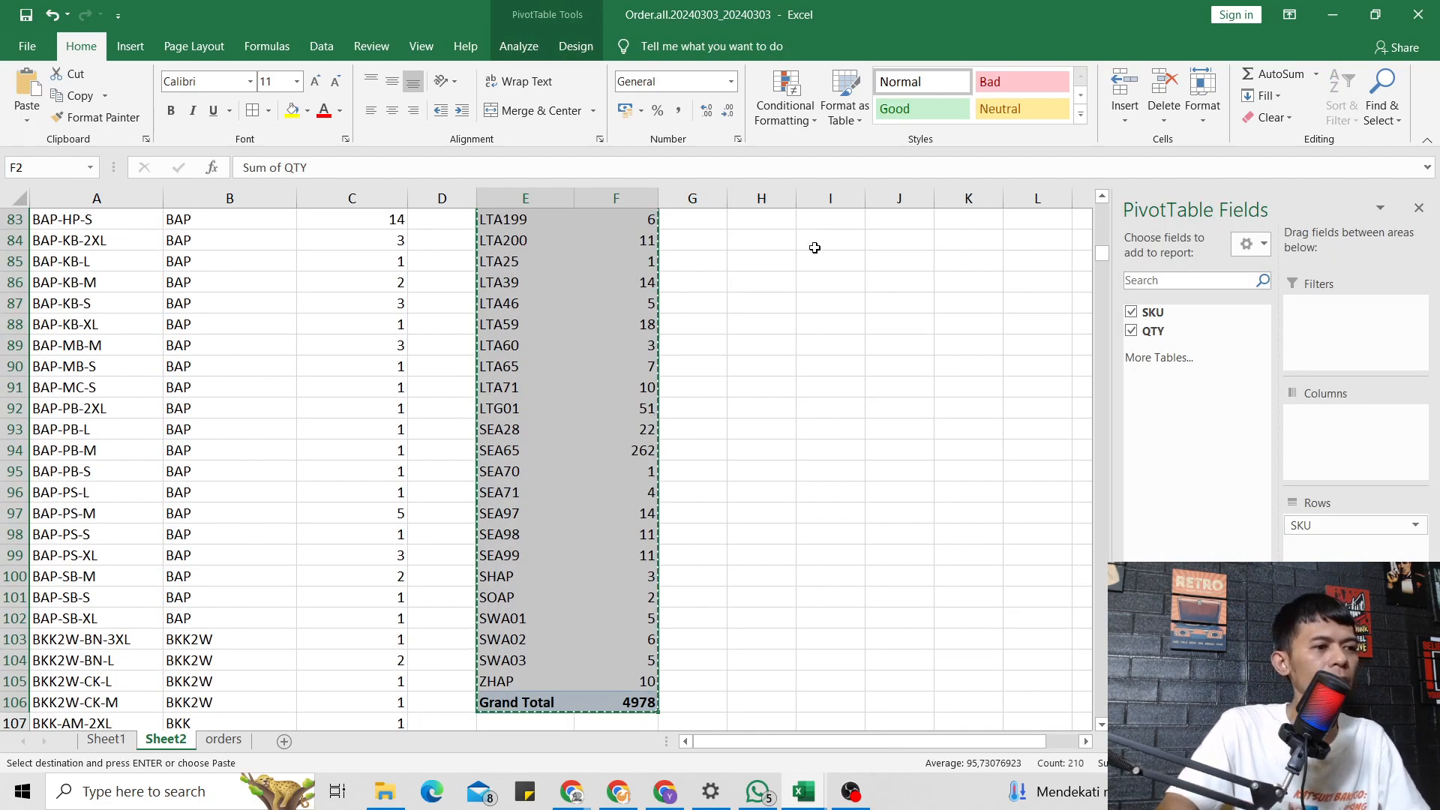
scroll(825, 270, up, 20)
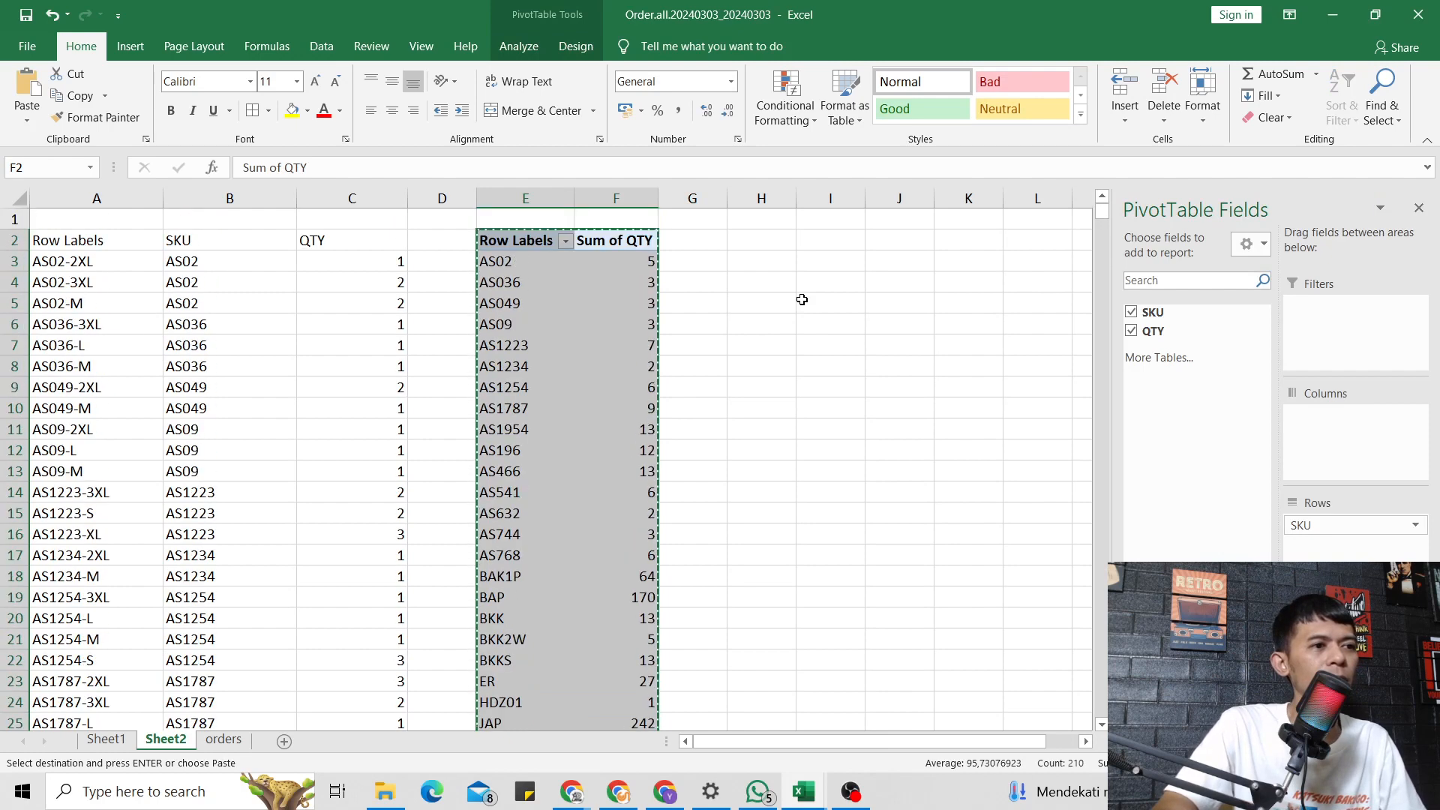
click(777, 239)
right_click(778, 239)
click(888, 348)
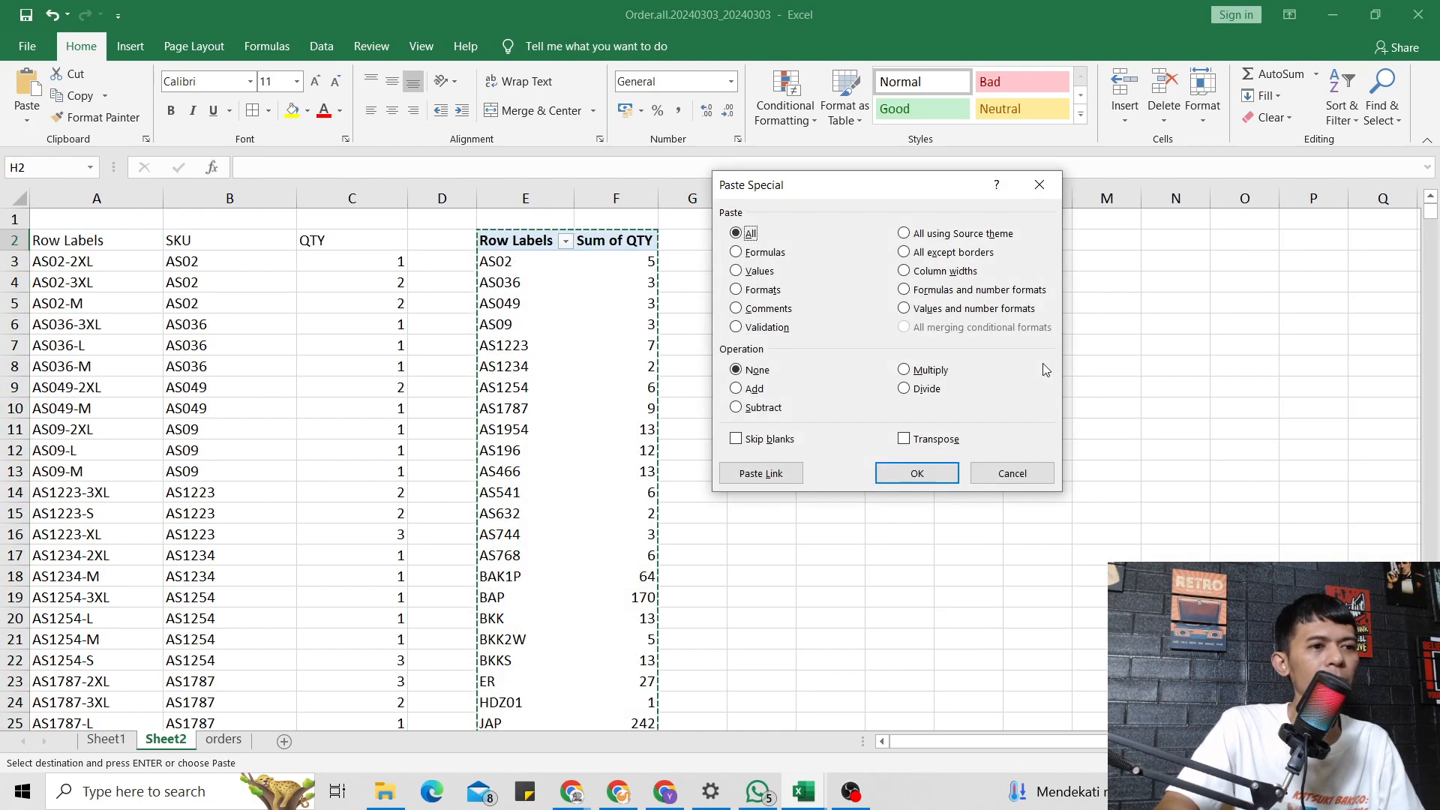
click(938, 308)
click(922, 480)
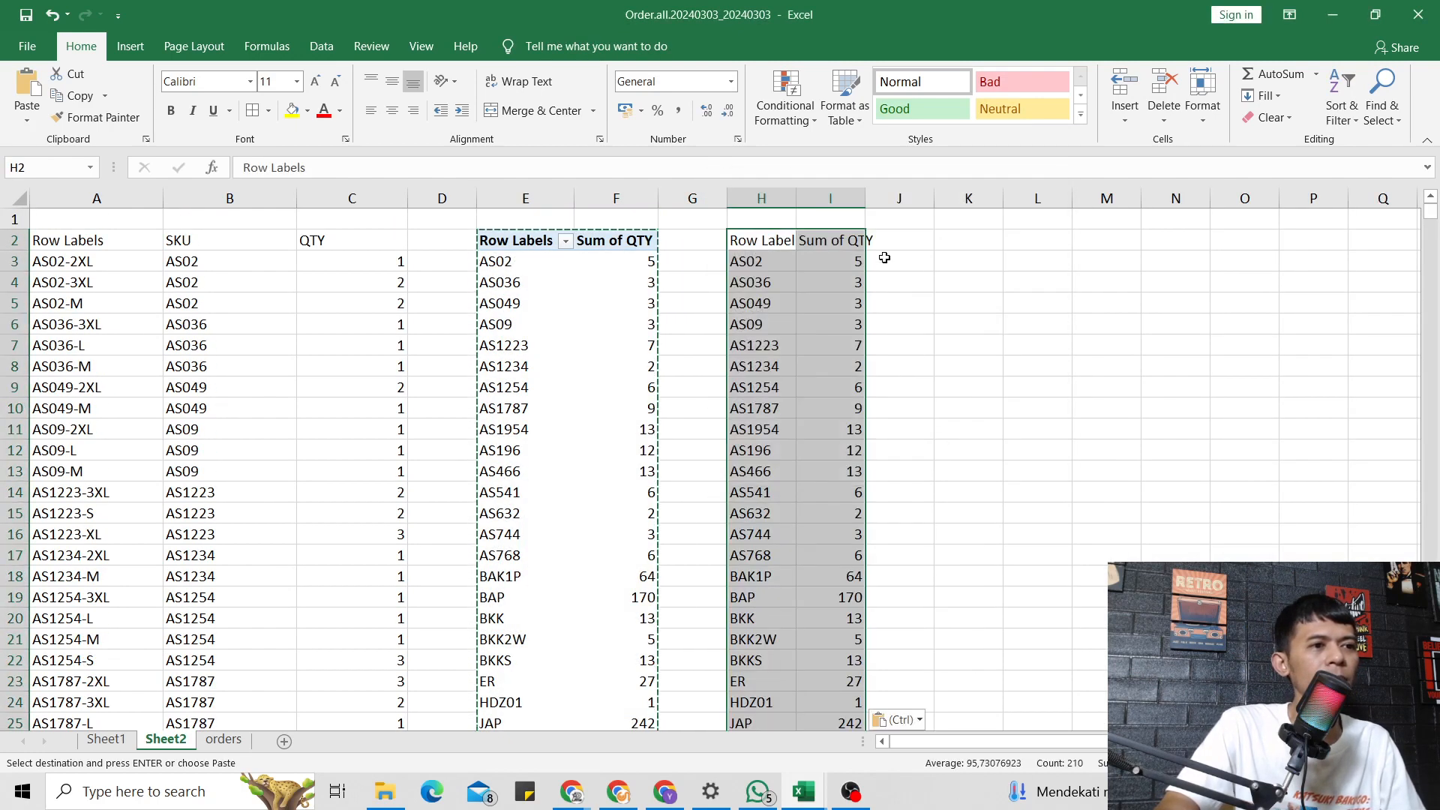
Autofit column H and rename the pasted table's headers to SKU in H2 and QTY in I2.
double_click(800, 197)
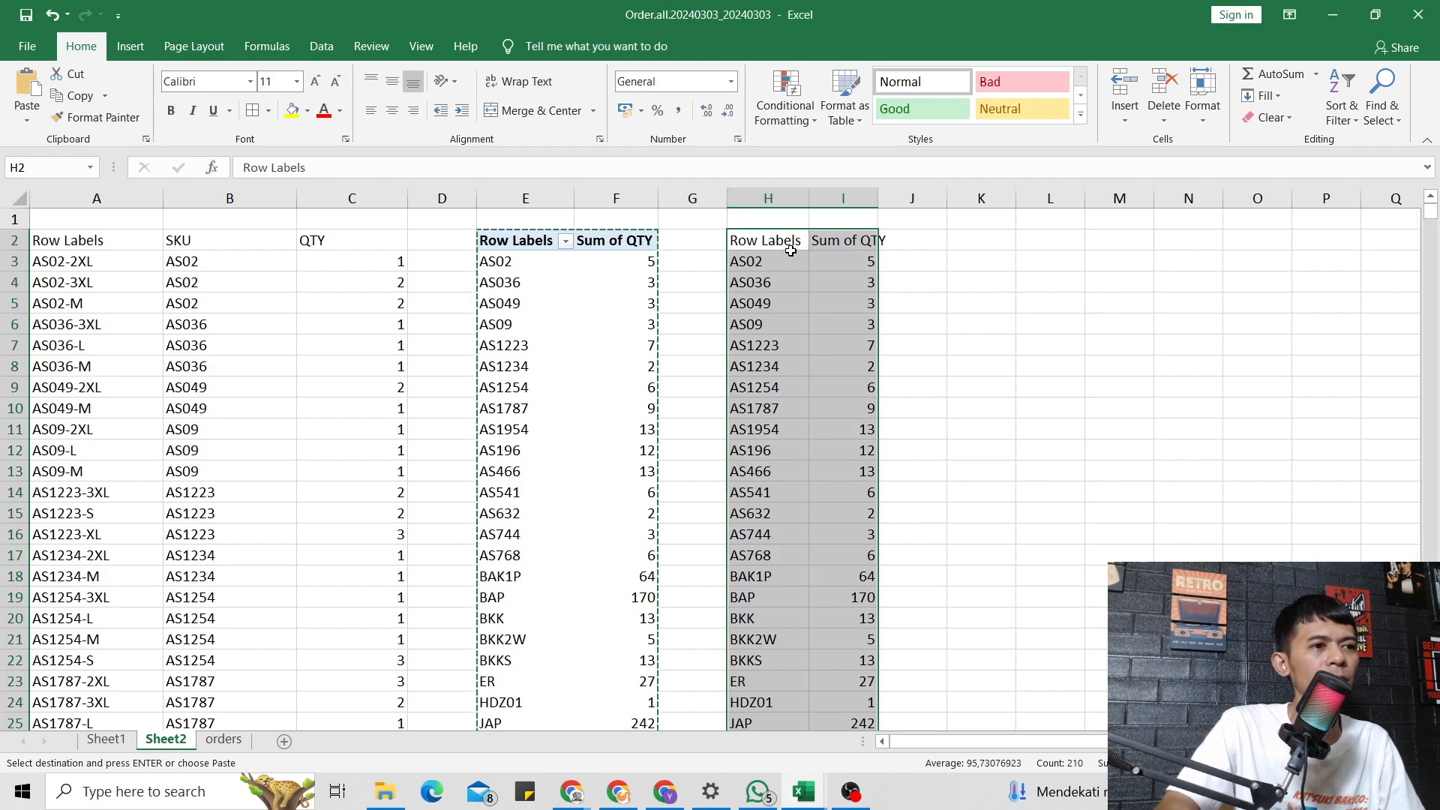
click(792, 241)
text(SKU)
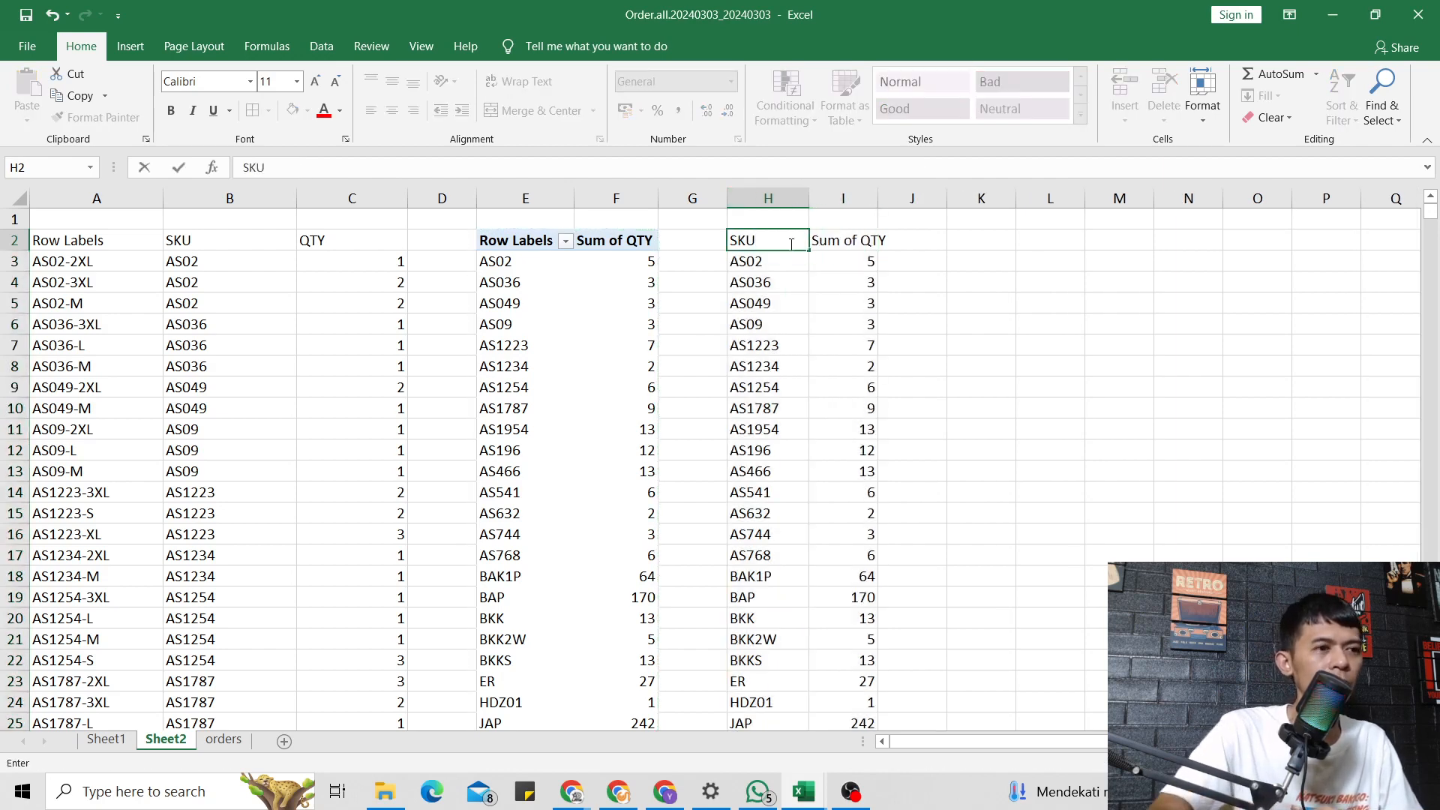
key(Tab)
text(QTY)
key(Return)
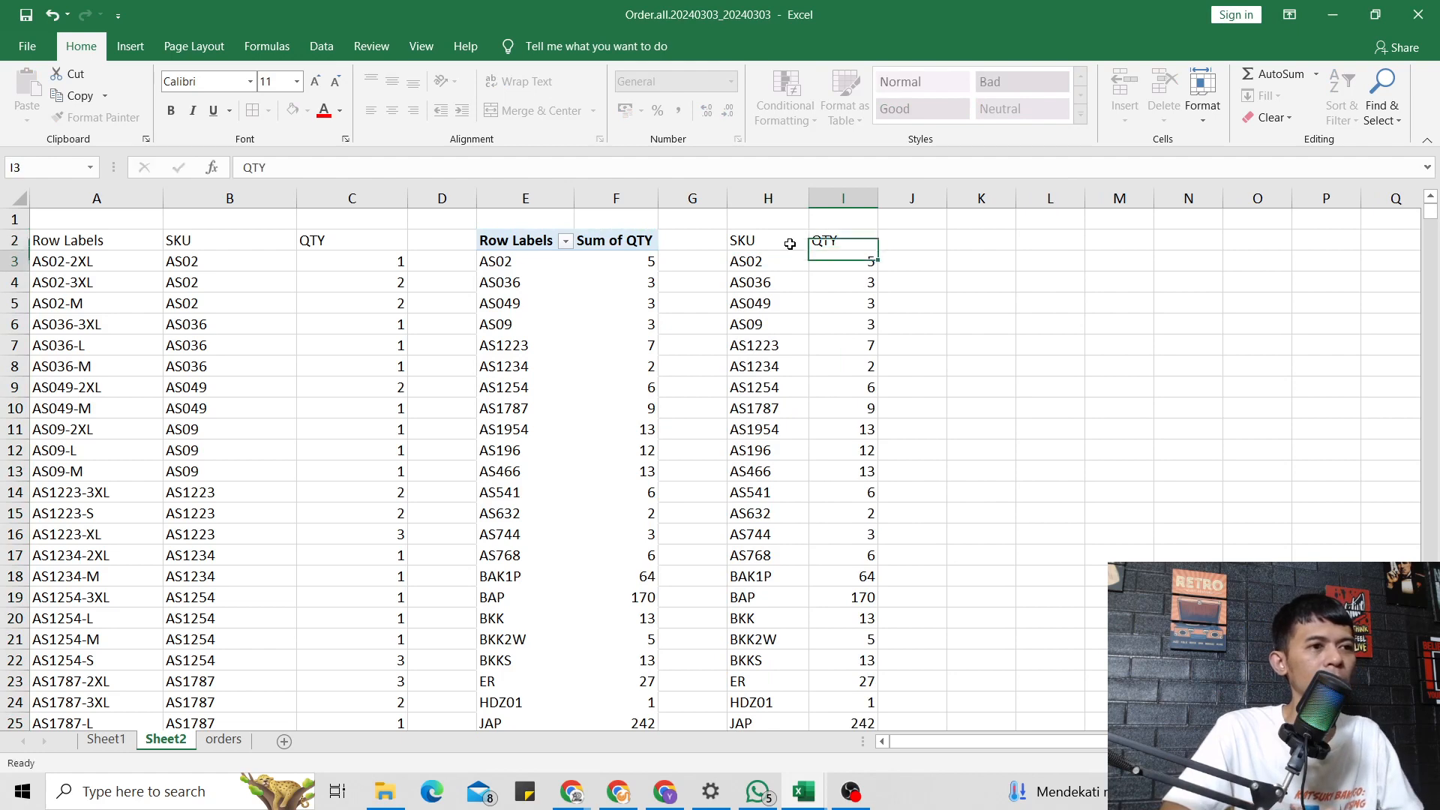
Fill the SKU and QTY header cells H2:I2 with yellow.
key(Up)
key(shift+Left)
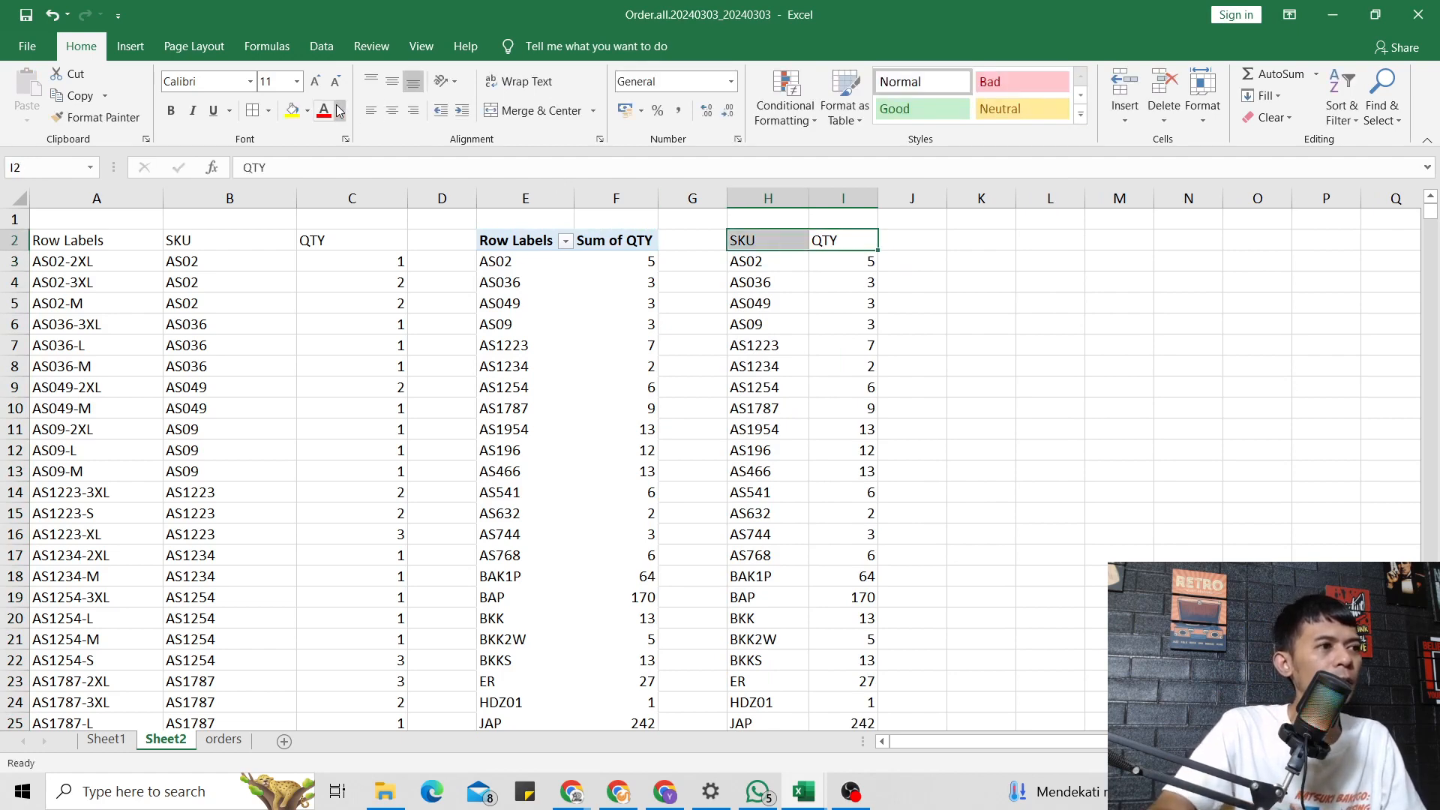
click(292, 110)
click(766, 344)
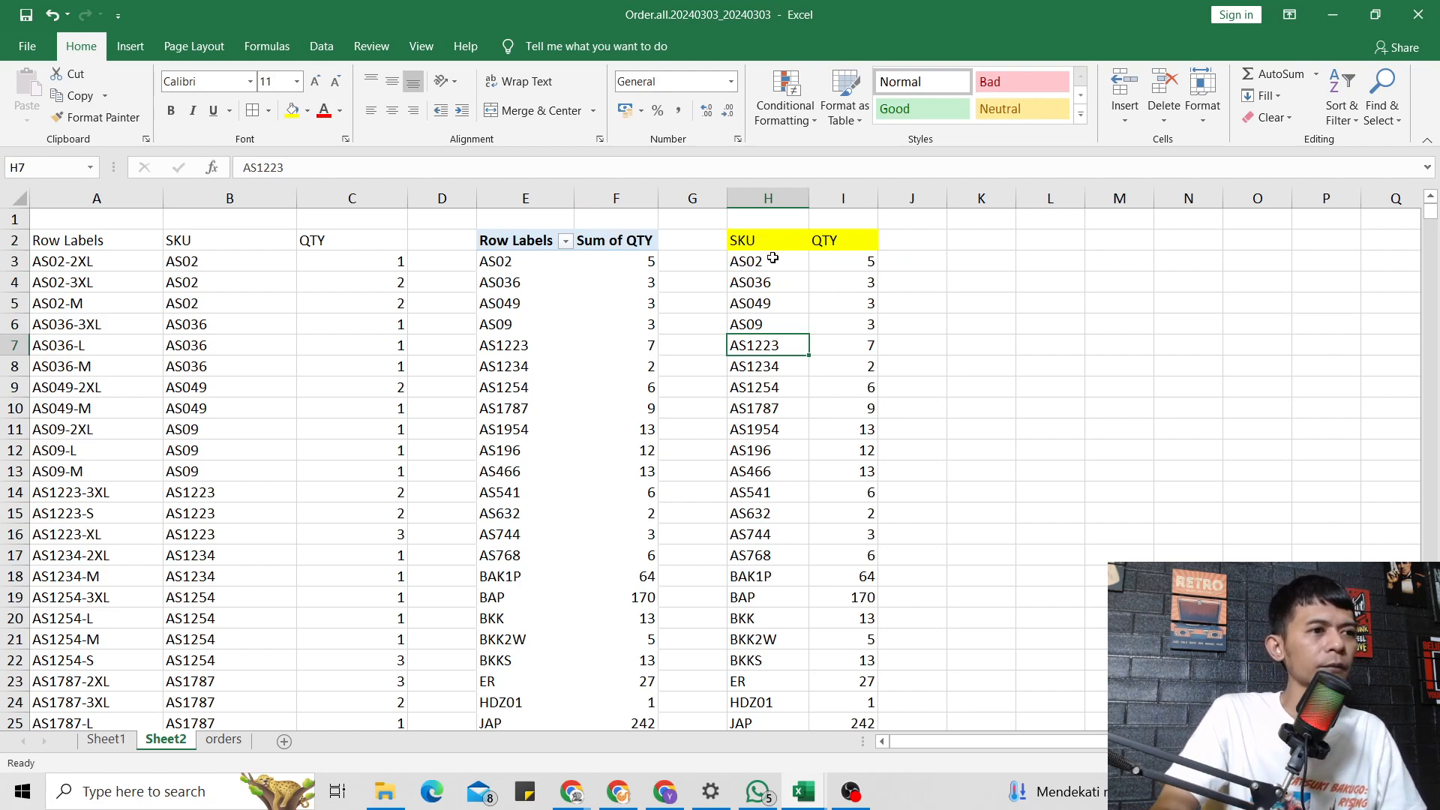
Sort the SKU and QTY table H2:I105 by QTY from largest to smallest, leaving out the Grand Total row.
click(772, 258)
click(785, 243)
key(shift+Right)
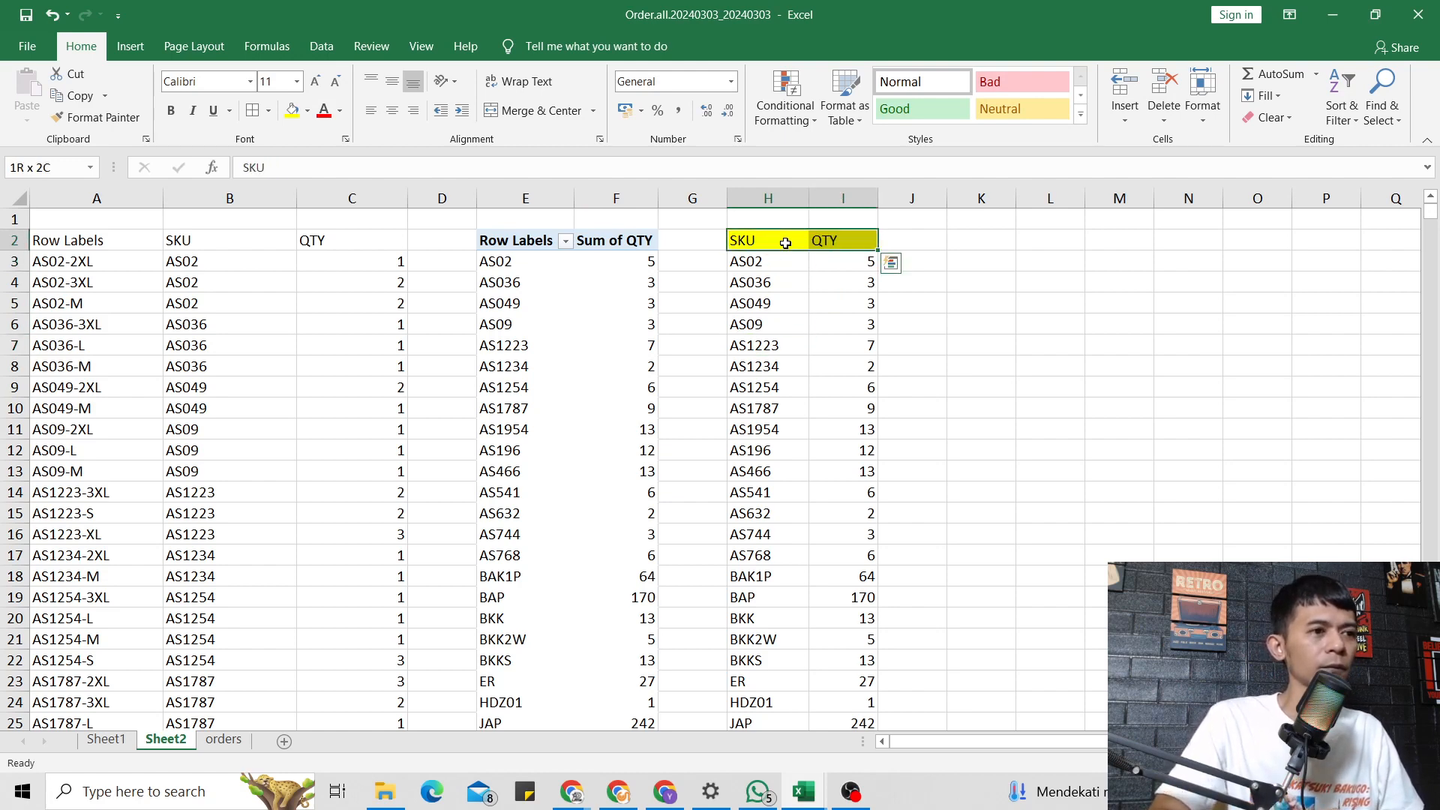
key(ctrl+shift+Down)
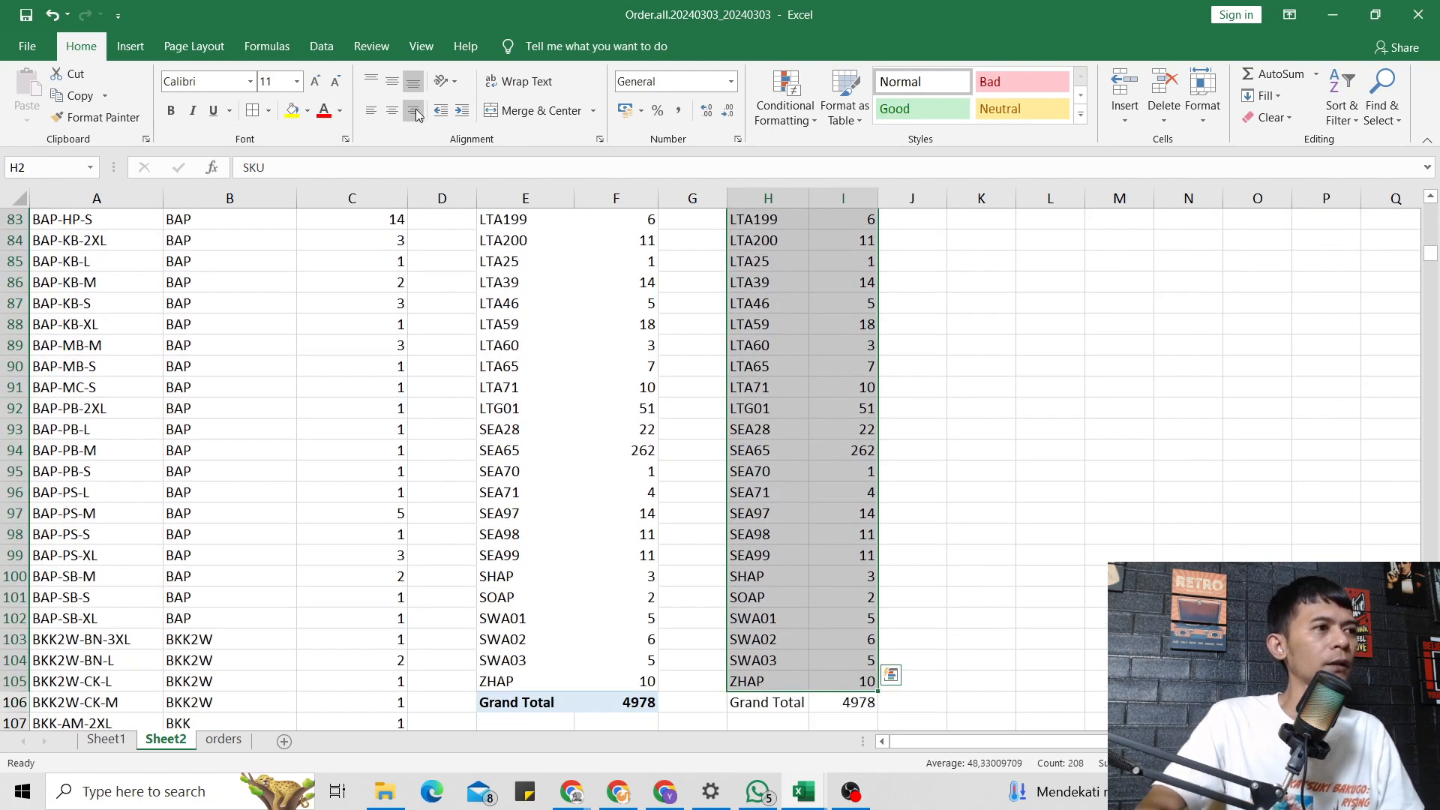
click(328, 51)
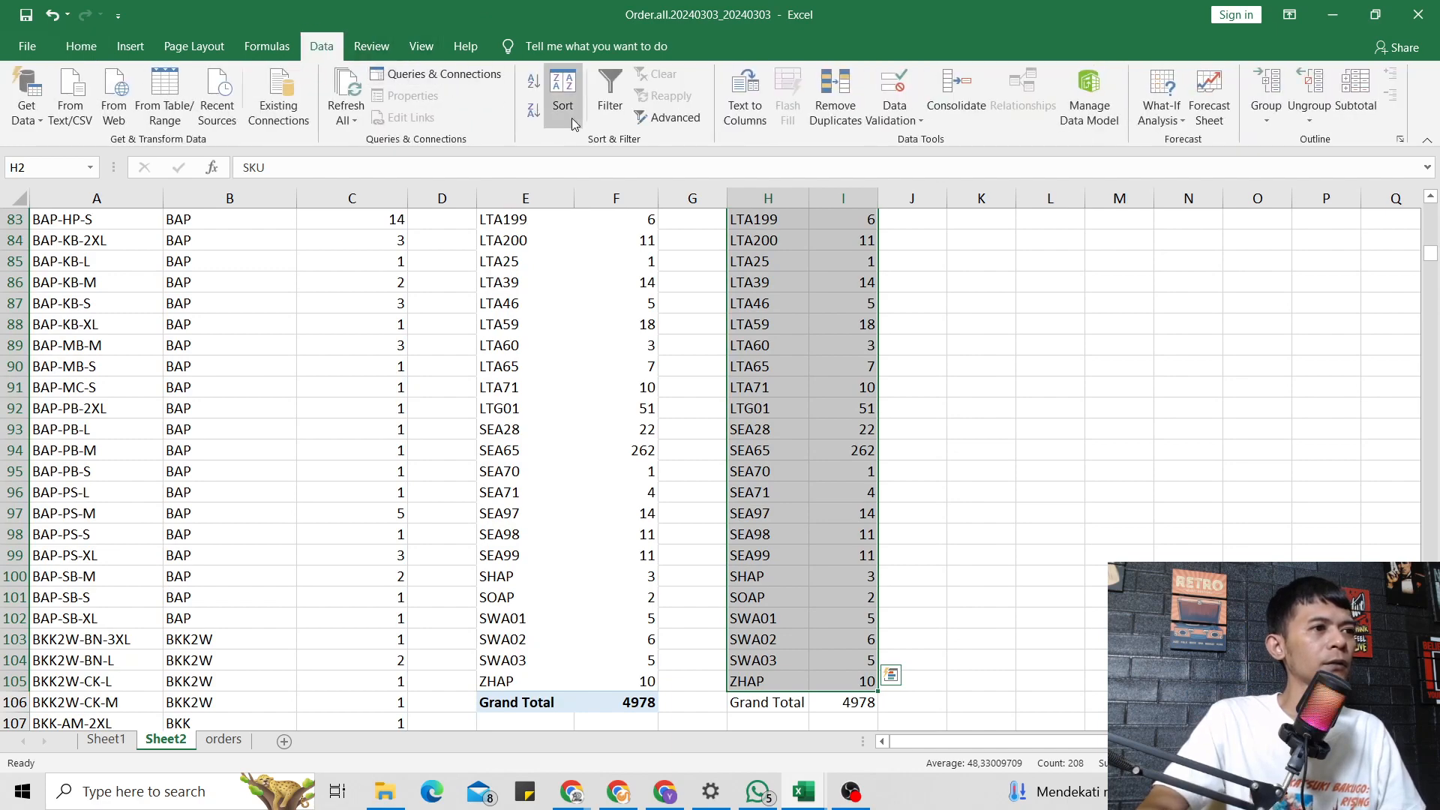
click(563, 96)
click(262, 475)
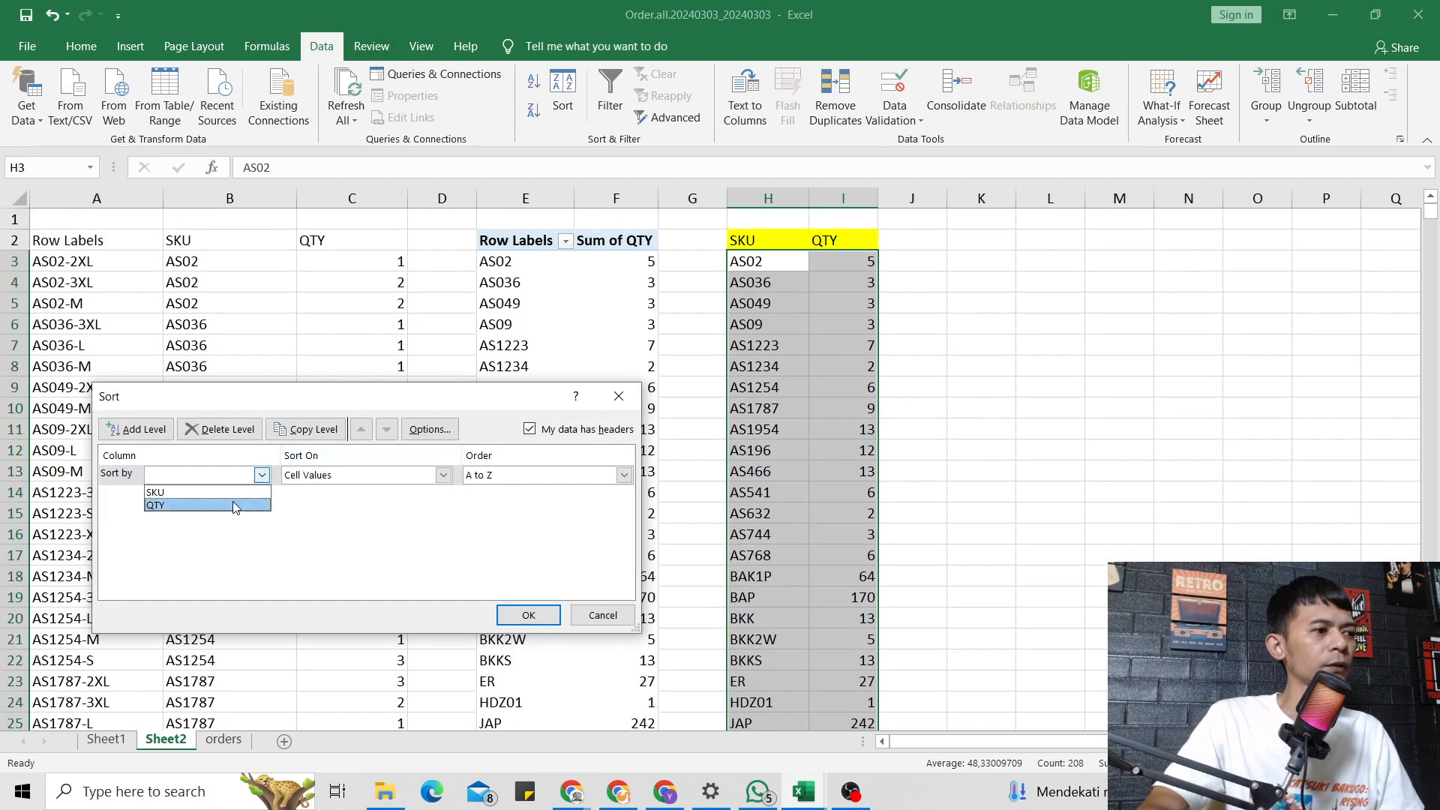
click(228, 501)
click(624, 474)
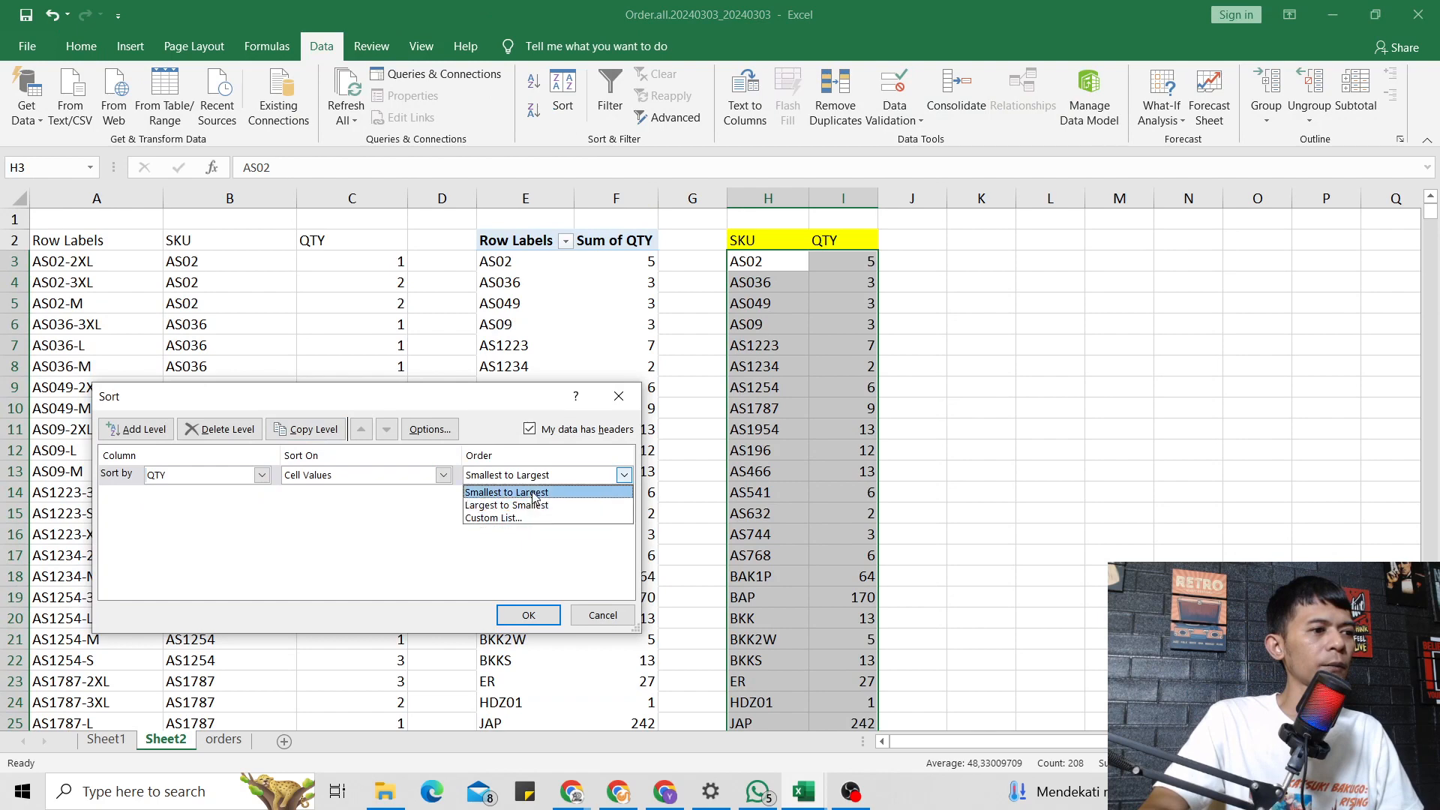
click(534, 504)
click(545, 620)
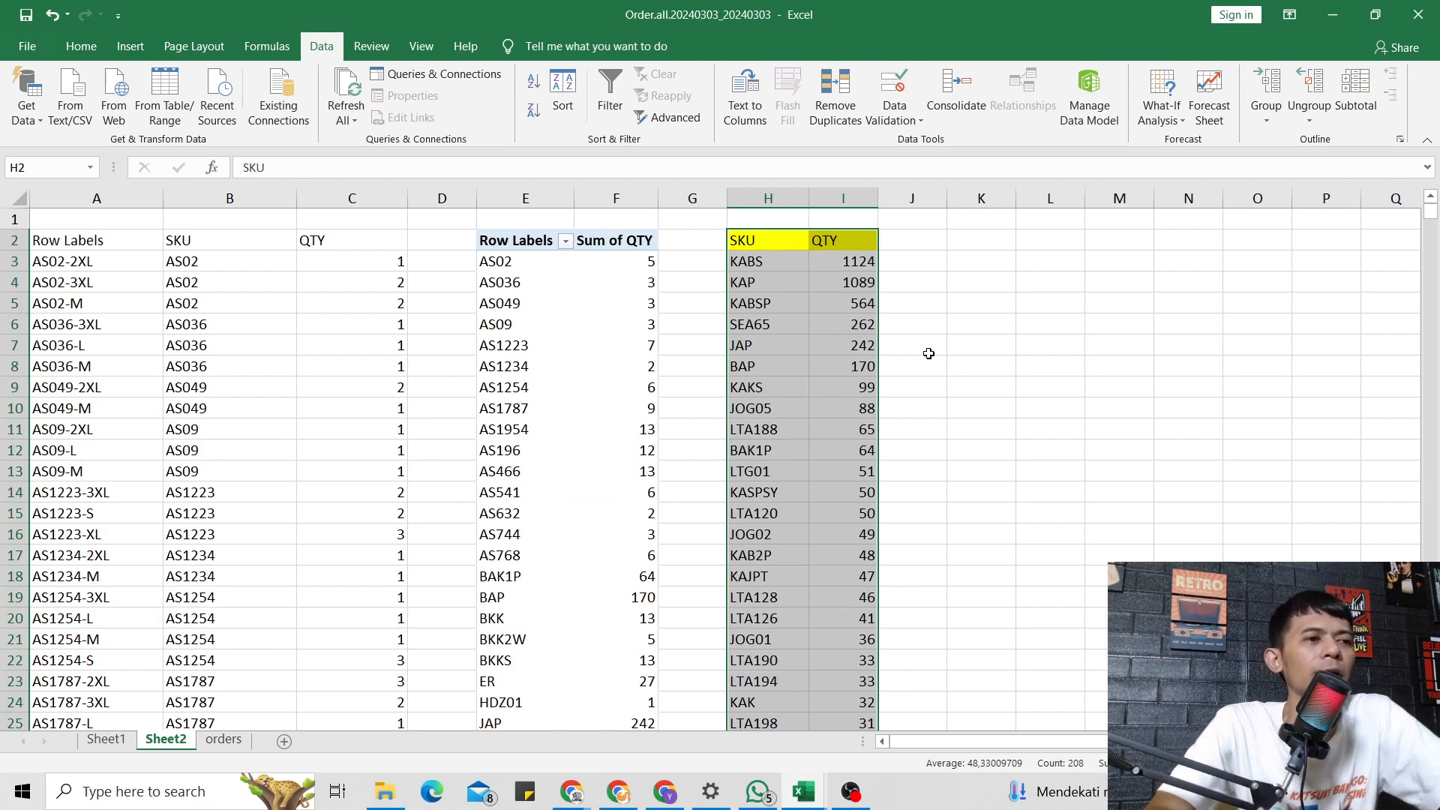
click(979, 318)
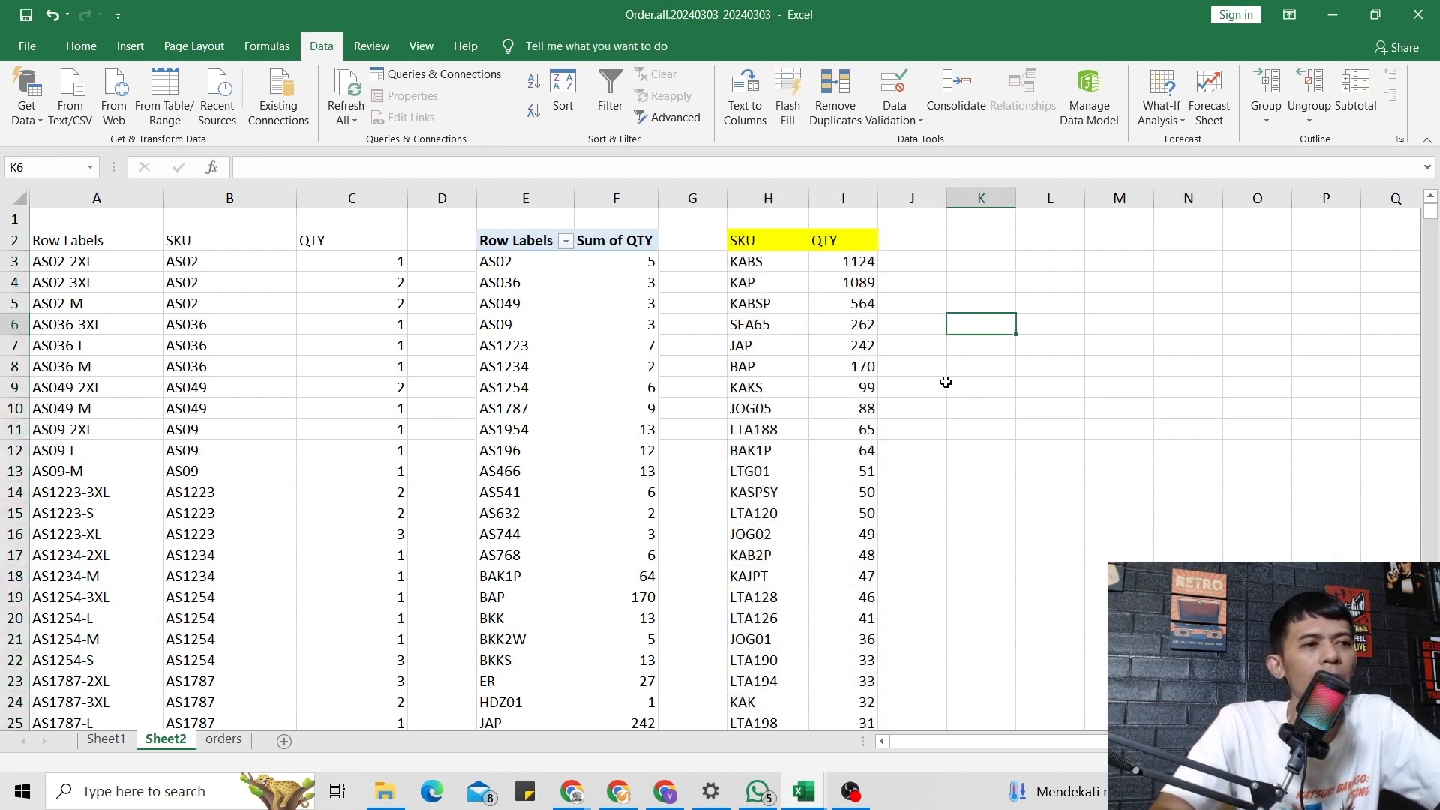
Examine the best-selling SKUs and their quantities in the first rows of the sorted SKU and QTY table.
click(974, 347)
click(976, 360)
click(765, 269)
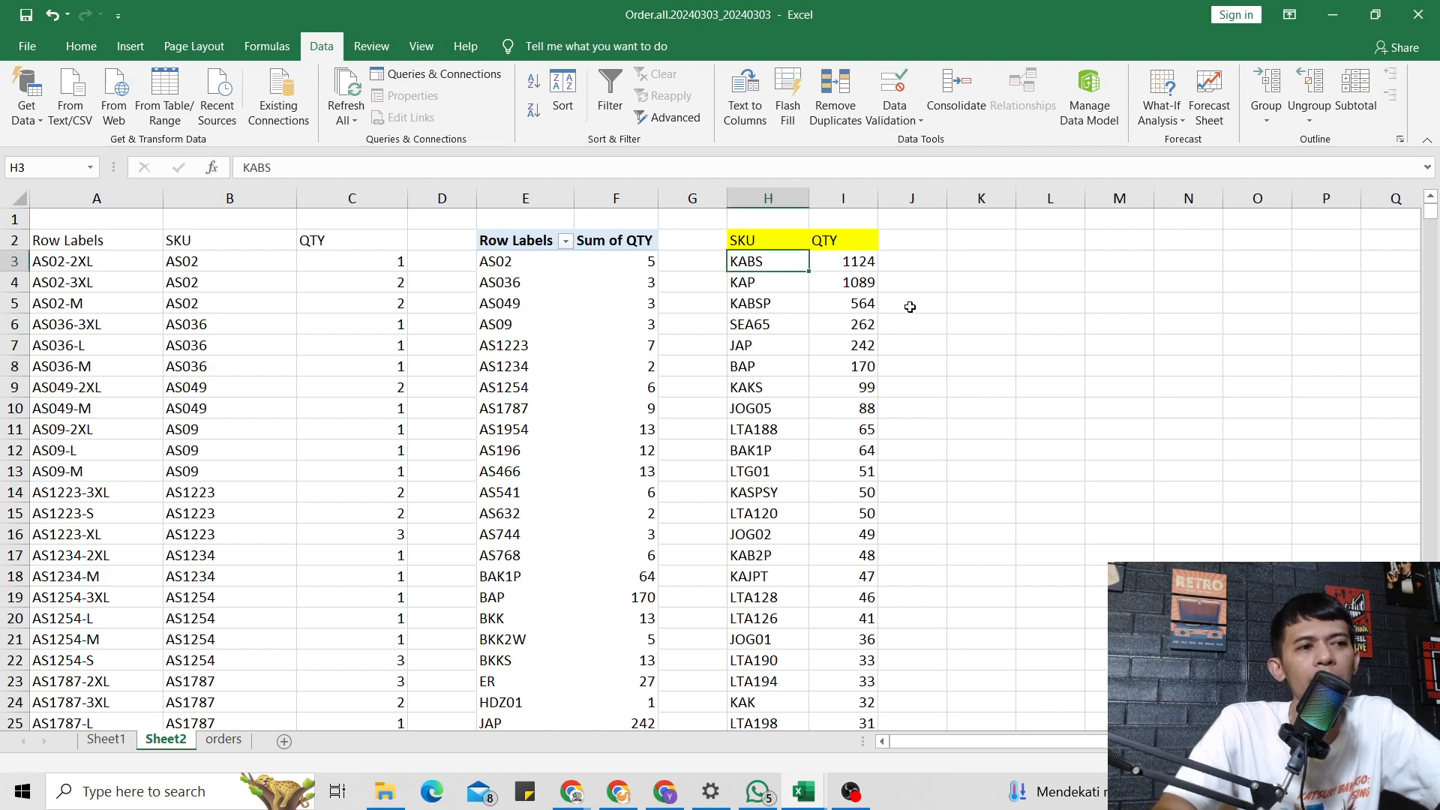
click(1040, 322)
click(754, 283)
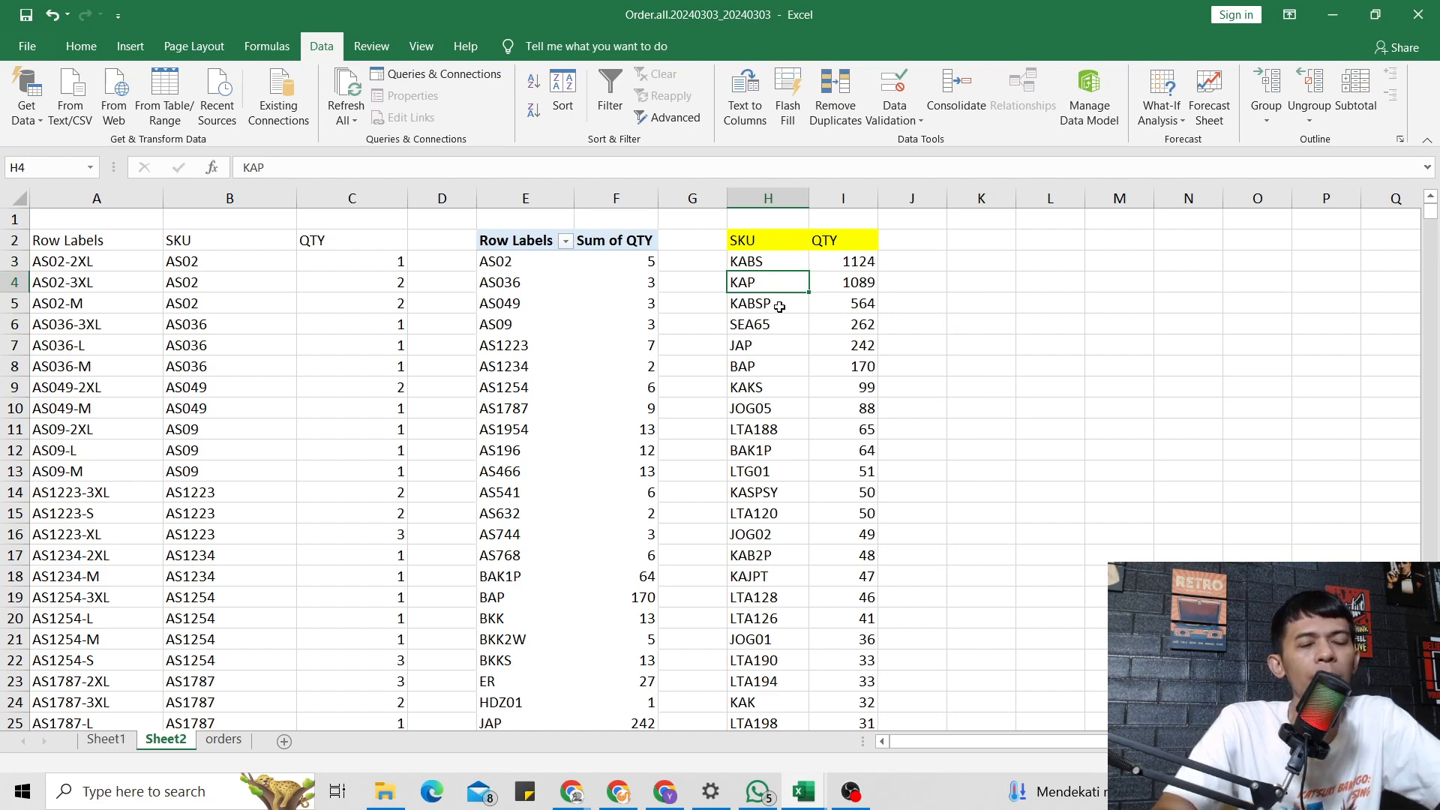
drag(780, 306, 785, 265)
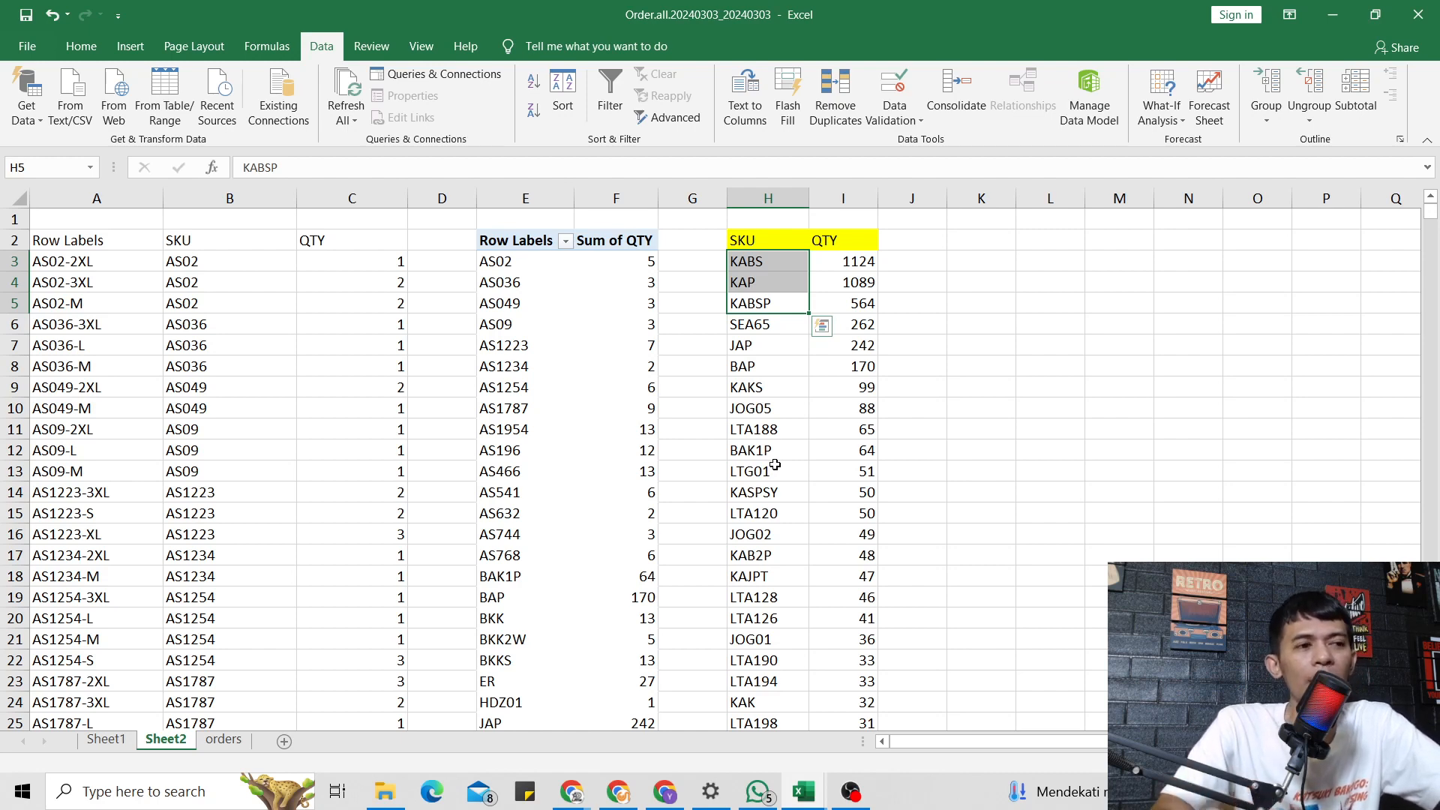
click(941, 450)
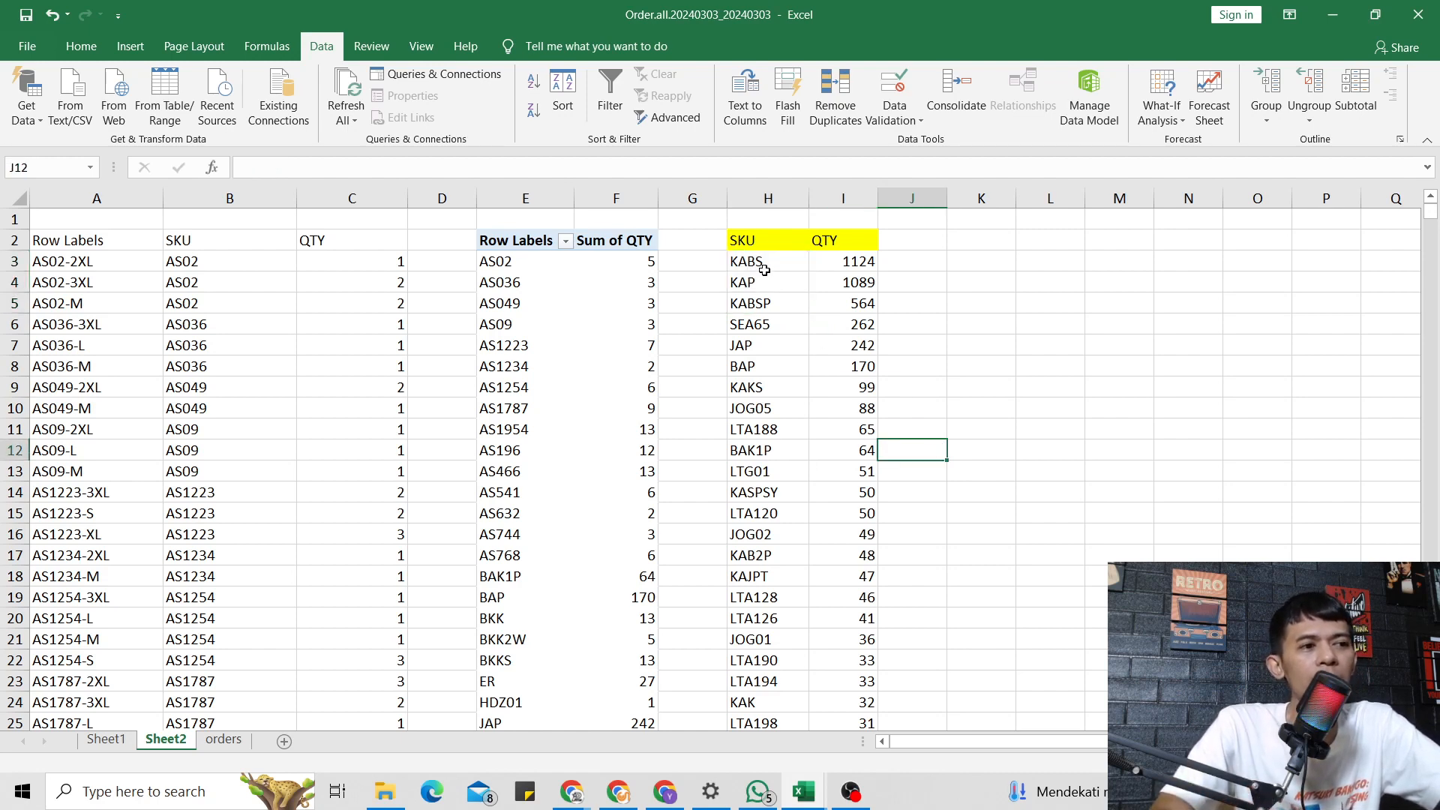
drag(764, 270, 828, 686)
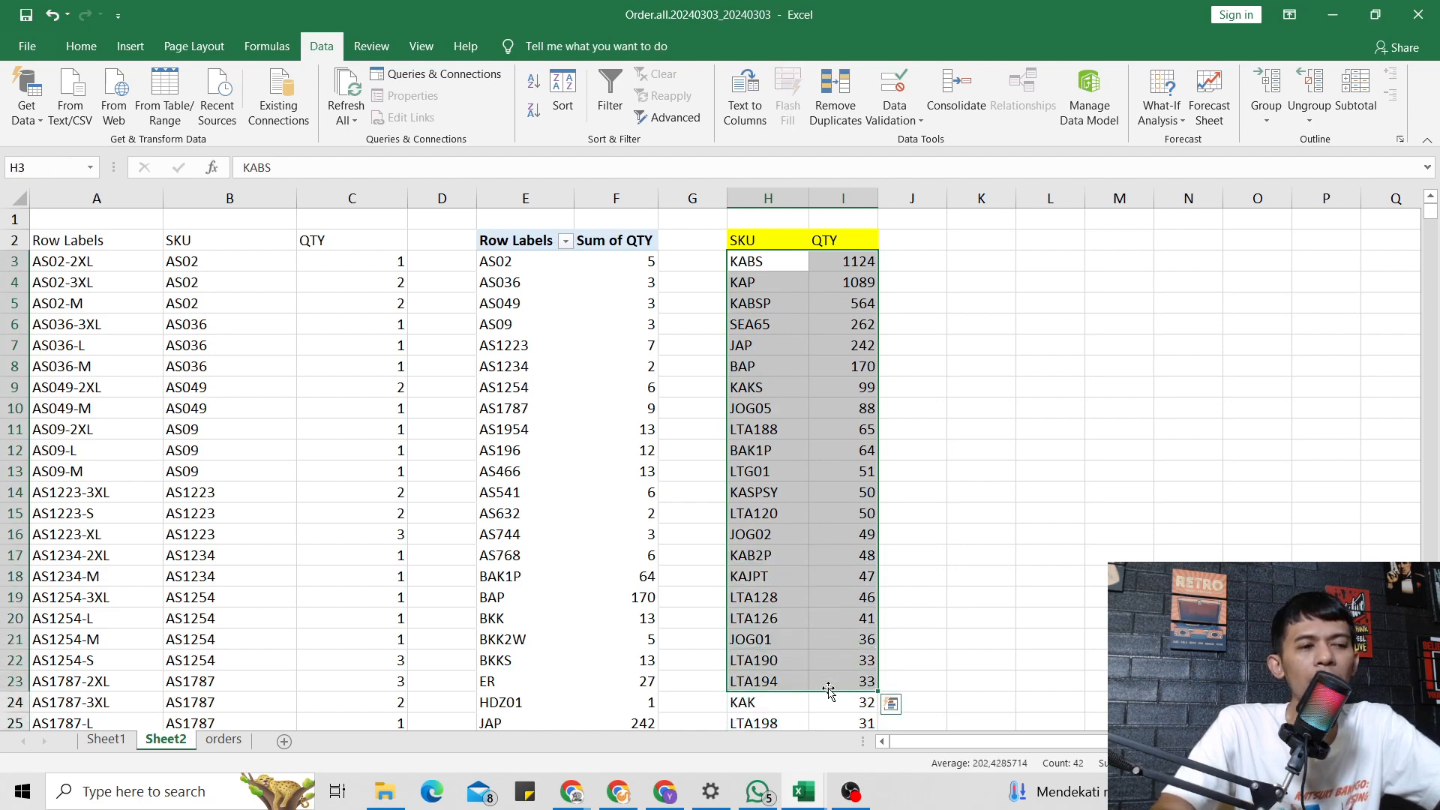
click(935, 407)
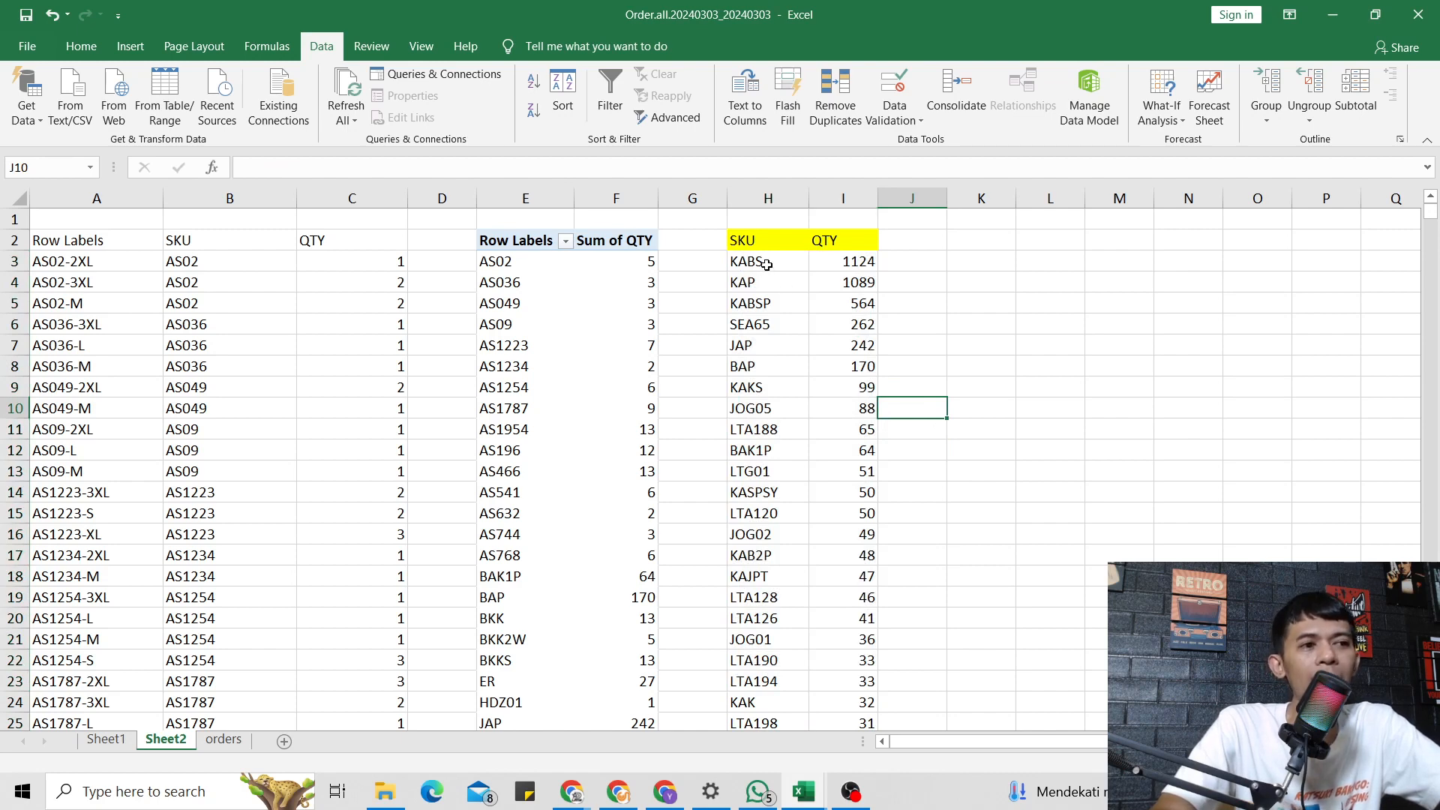
drag(766, 264, 835, 491)
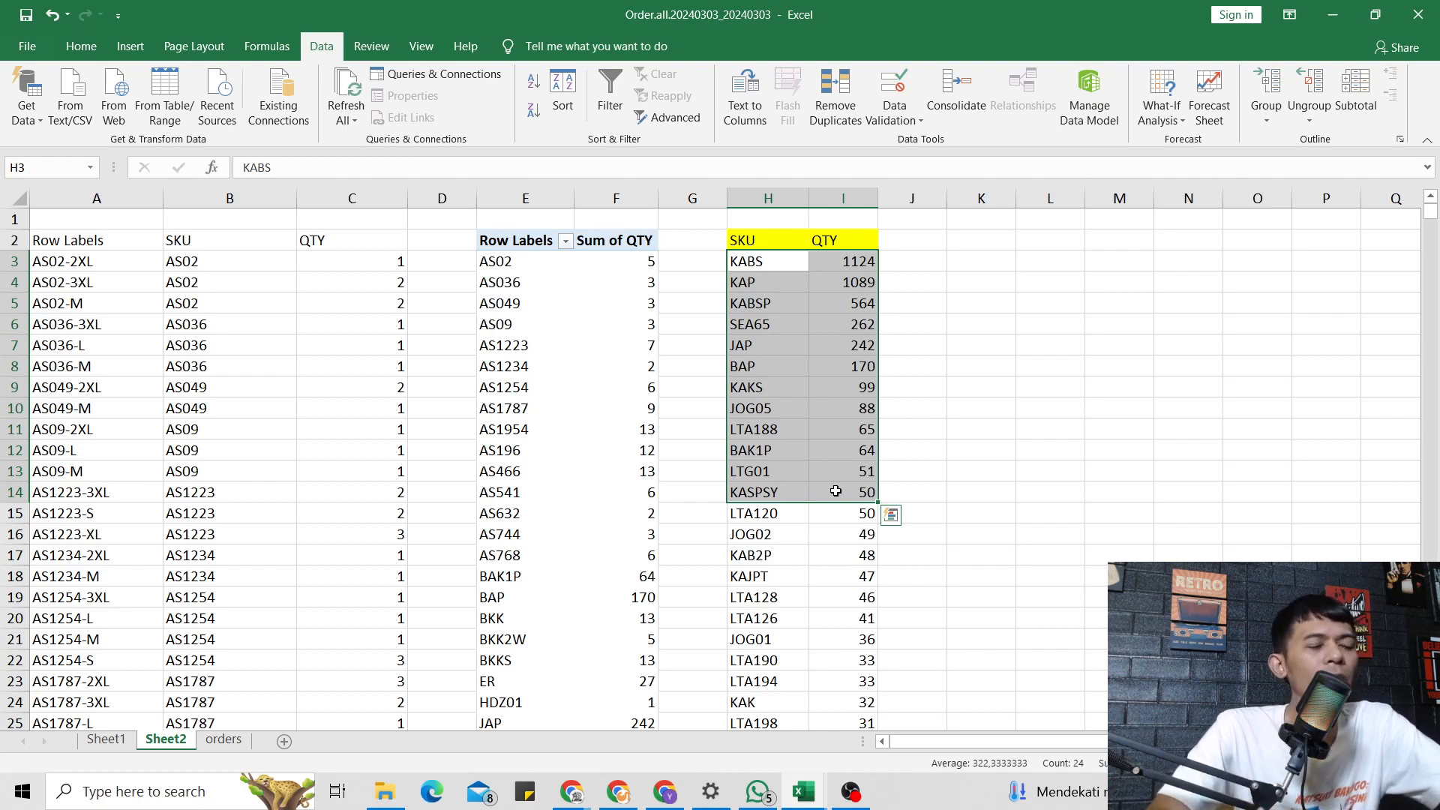
click(966, 392)
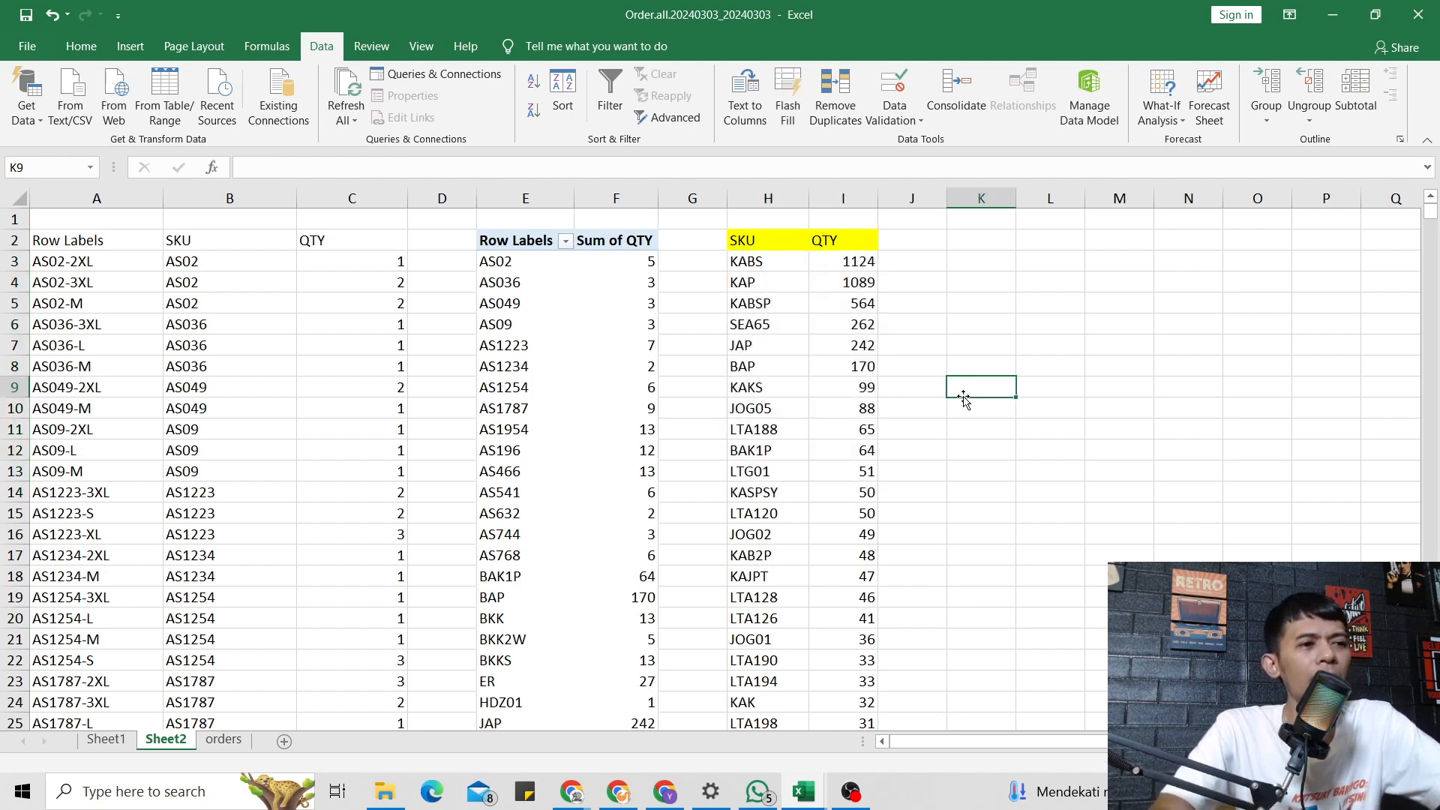
drag(757, 250, 871, 705)
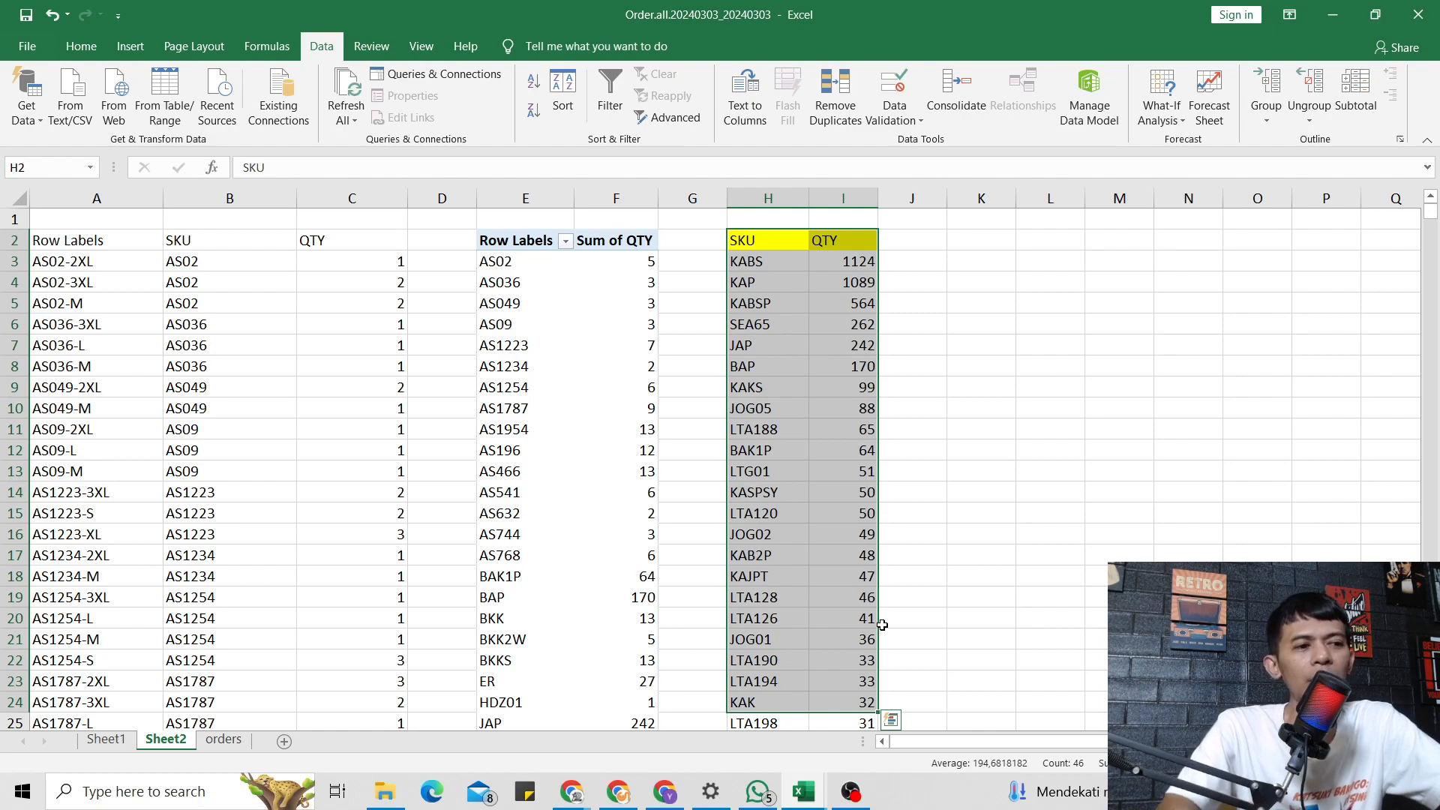
Examine the slow-moving SKUs with single-digit quantities in H57:I105 and compare them with the rows above.
scroll(914, 557, down, 20)
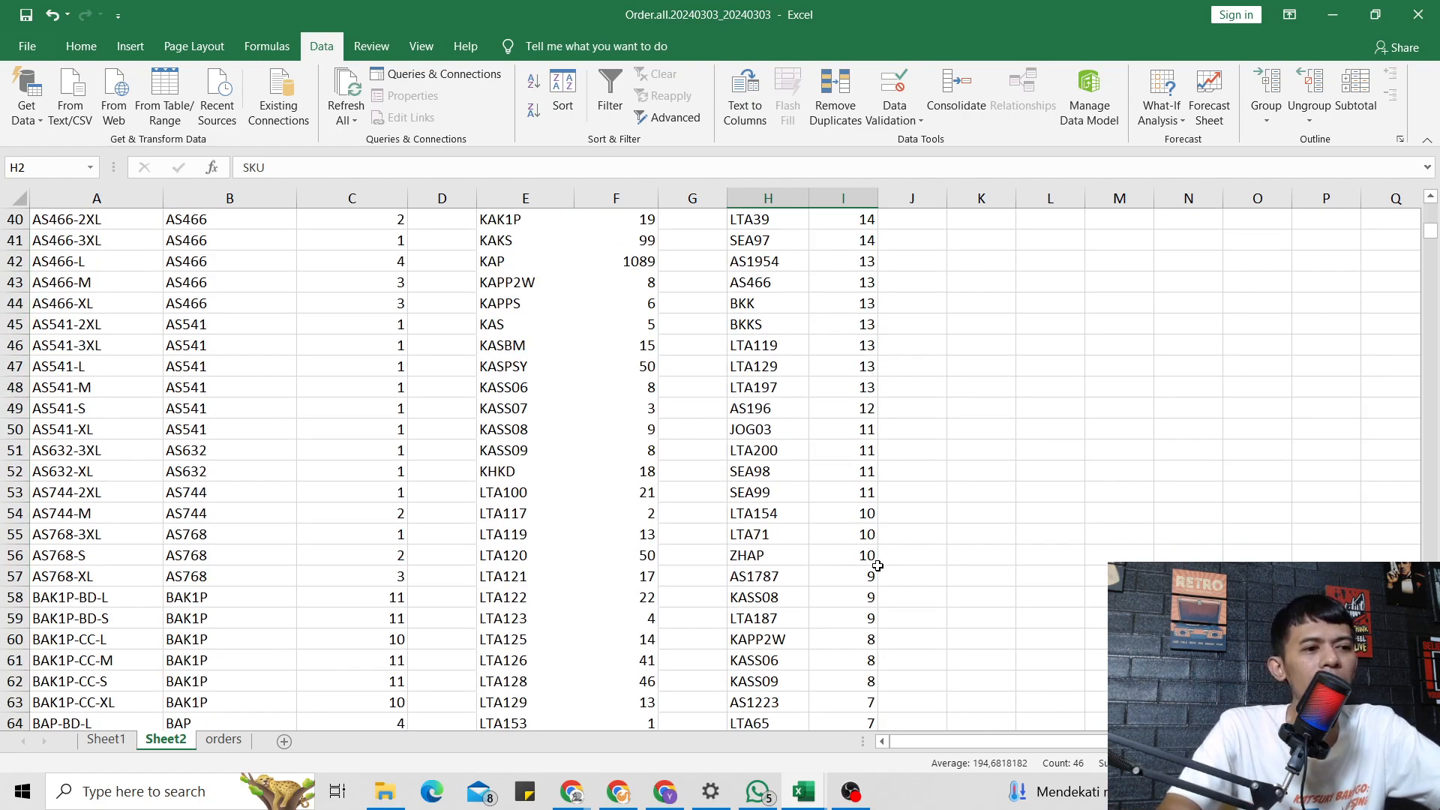
scroll(987, 534, up, 4)
drag(863, 639, 758, 303)
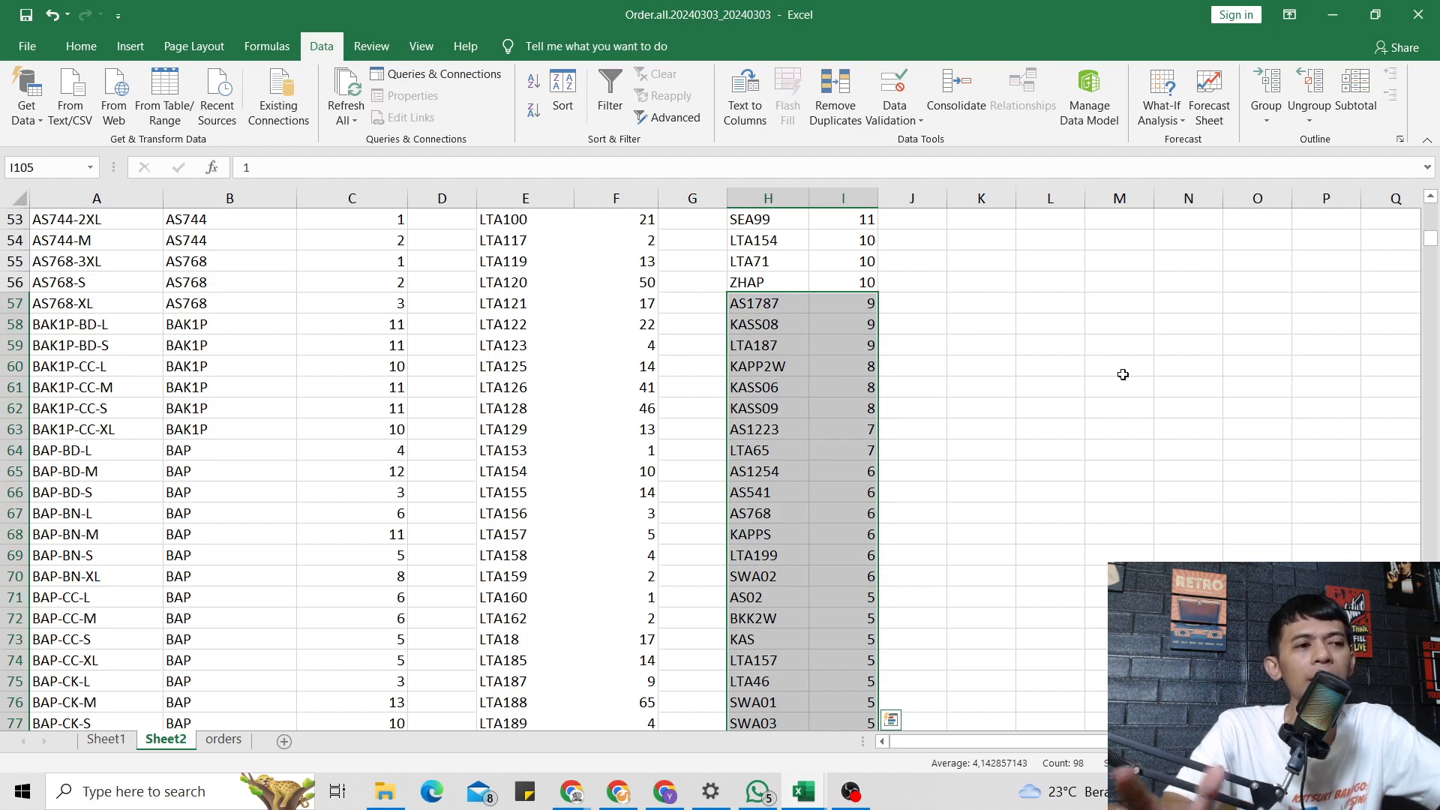
scroll(1120, 420, up, 4)
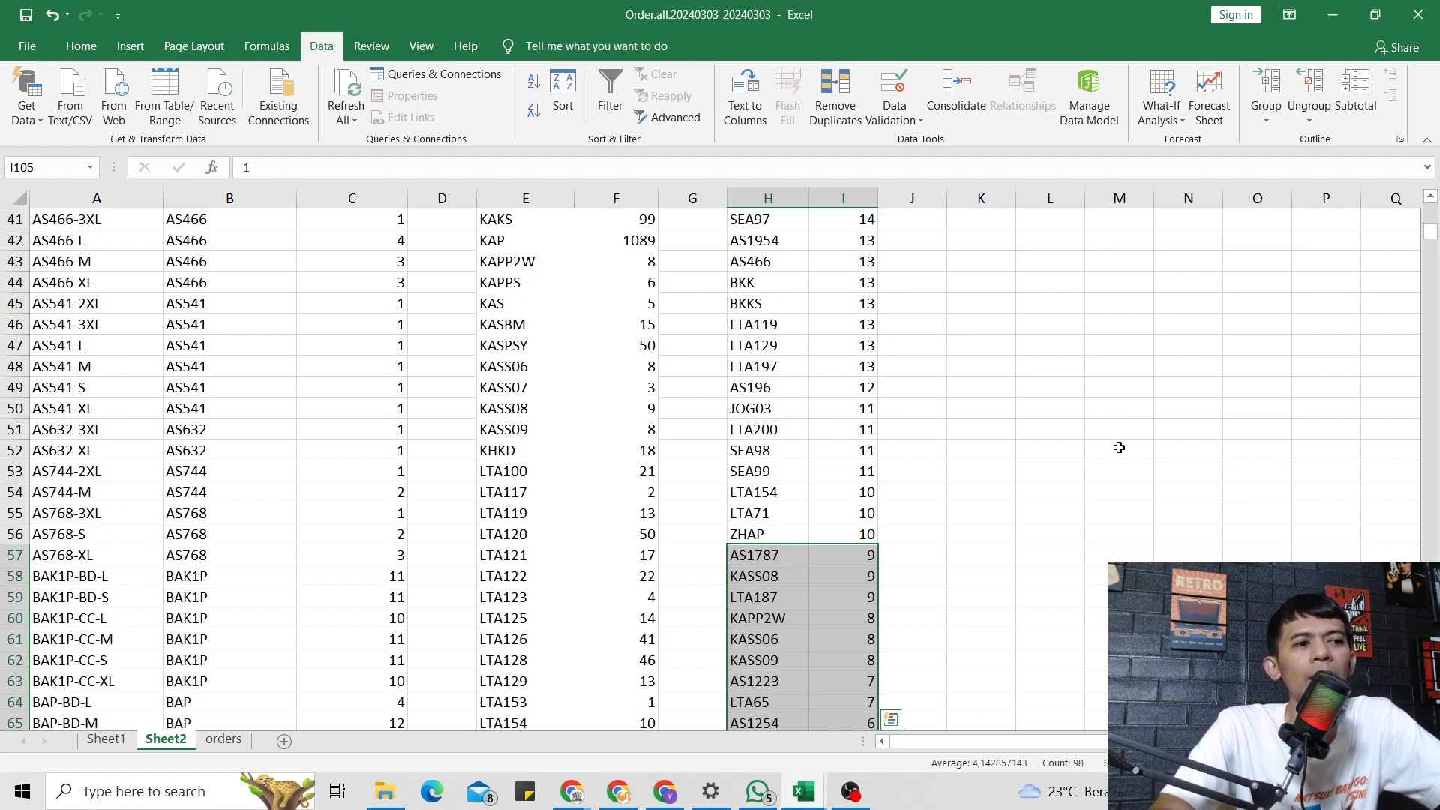
scroll(1103, 498, down, 5)
scroll(1050, 525, down, 4)
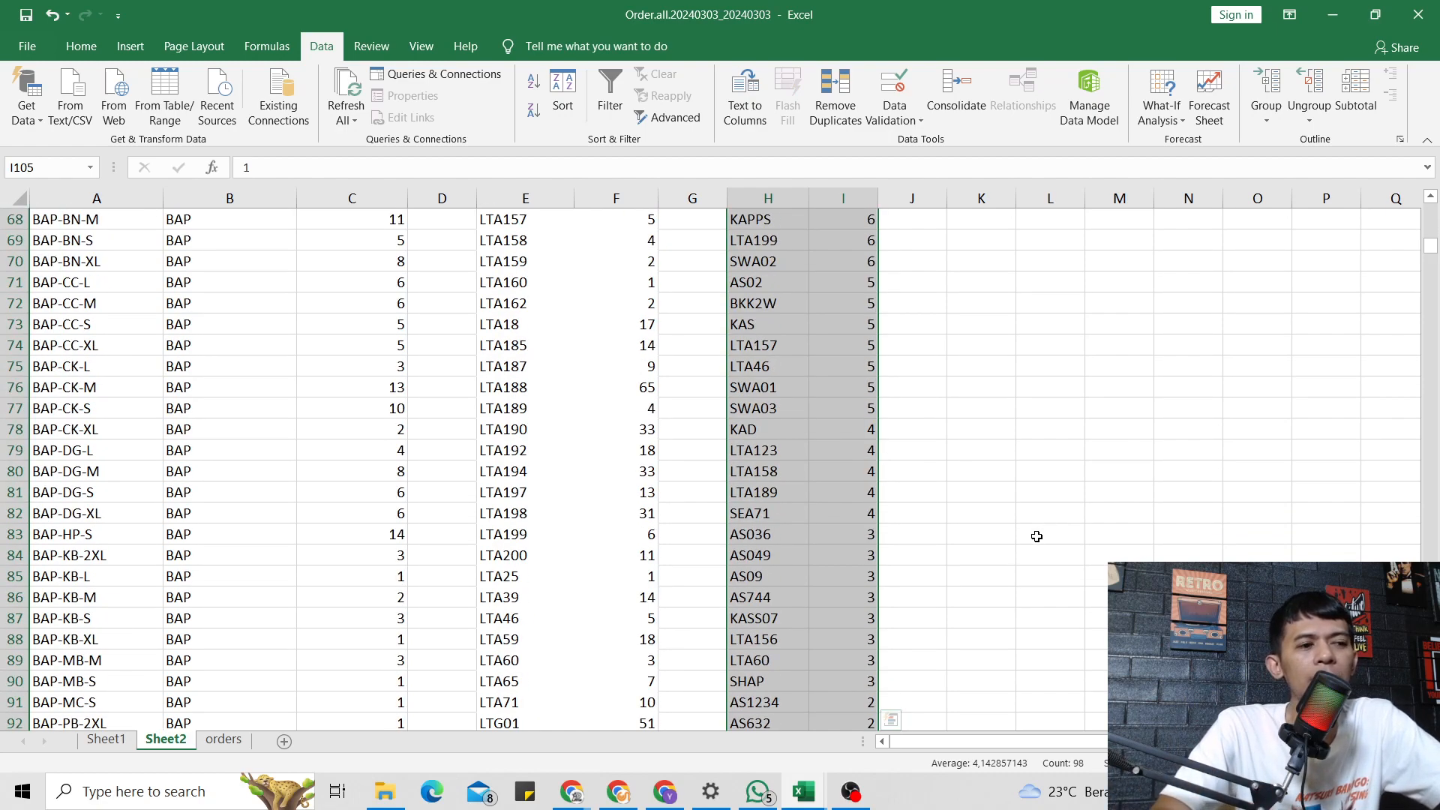
scroll(1031, 540, down, 3)
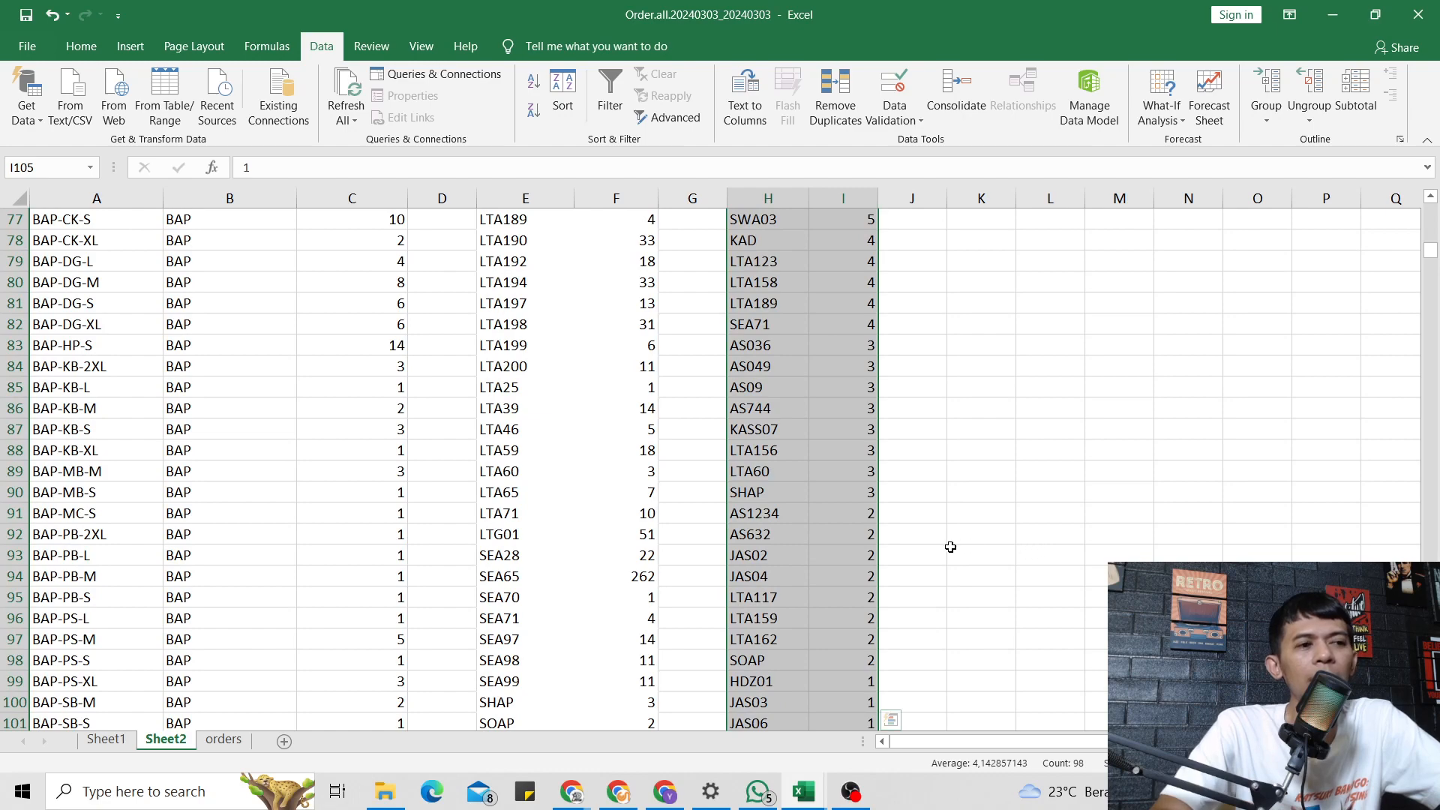
scroll(917, 534, up, 11)
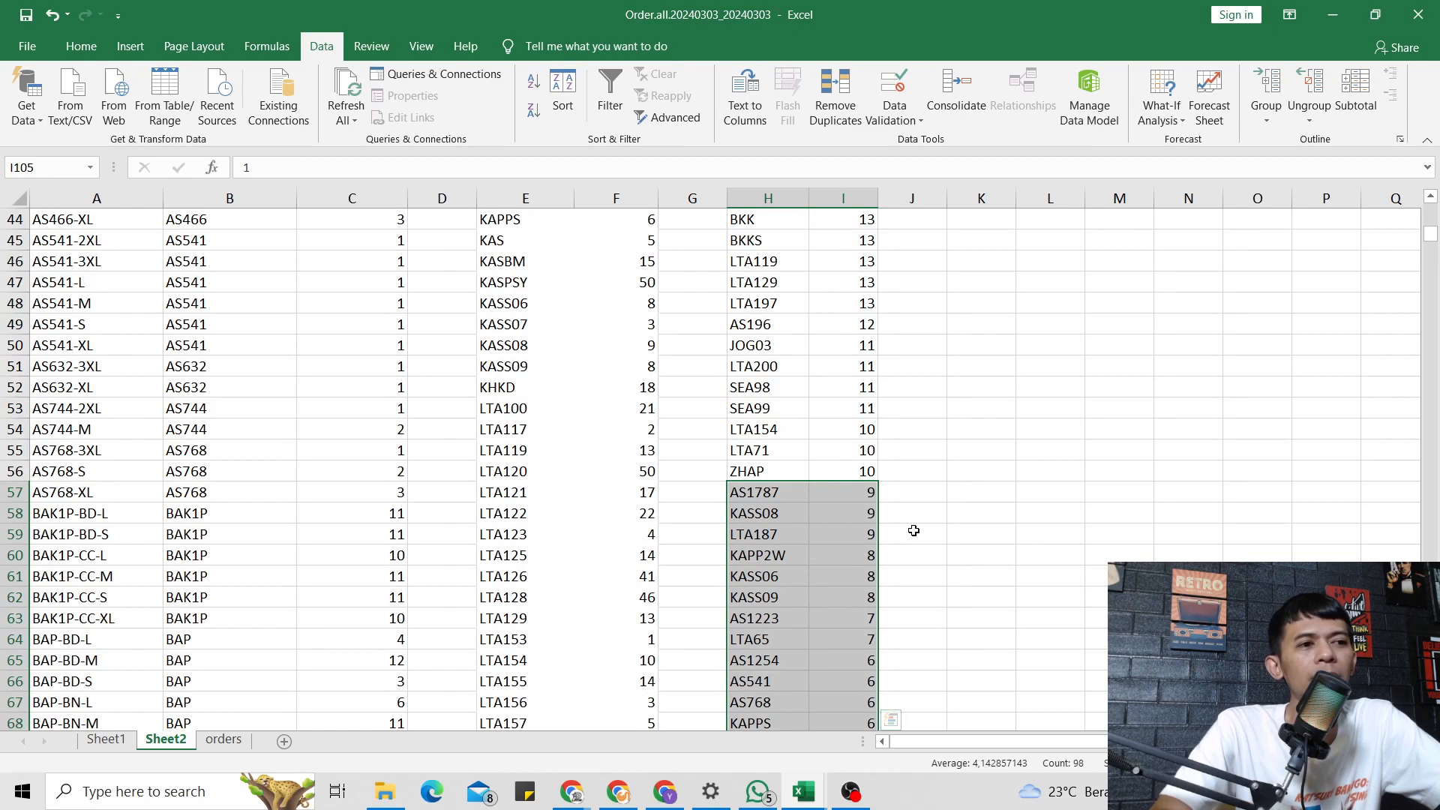
scroll(914, 530, up, 8)
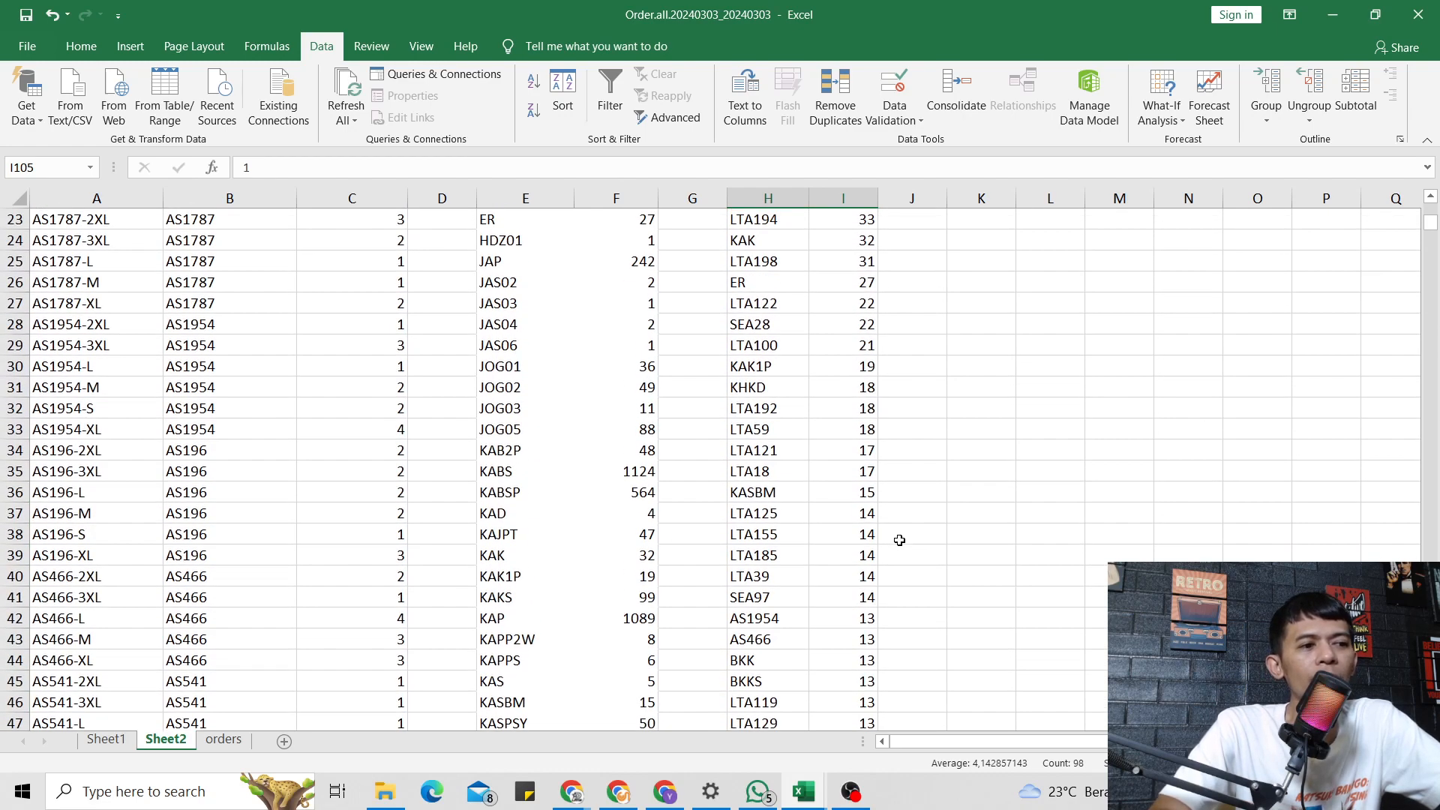
scroll(918, 542, up, 7)
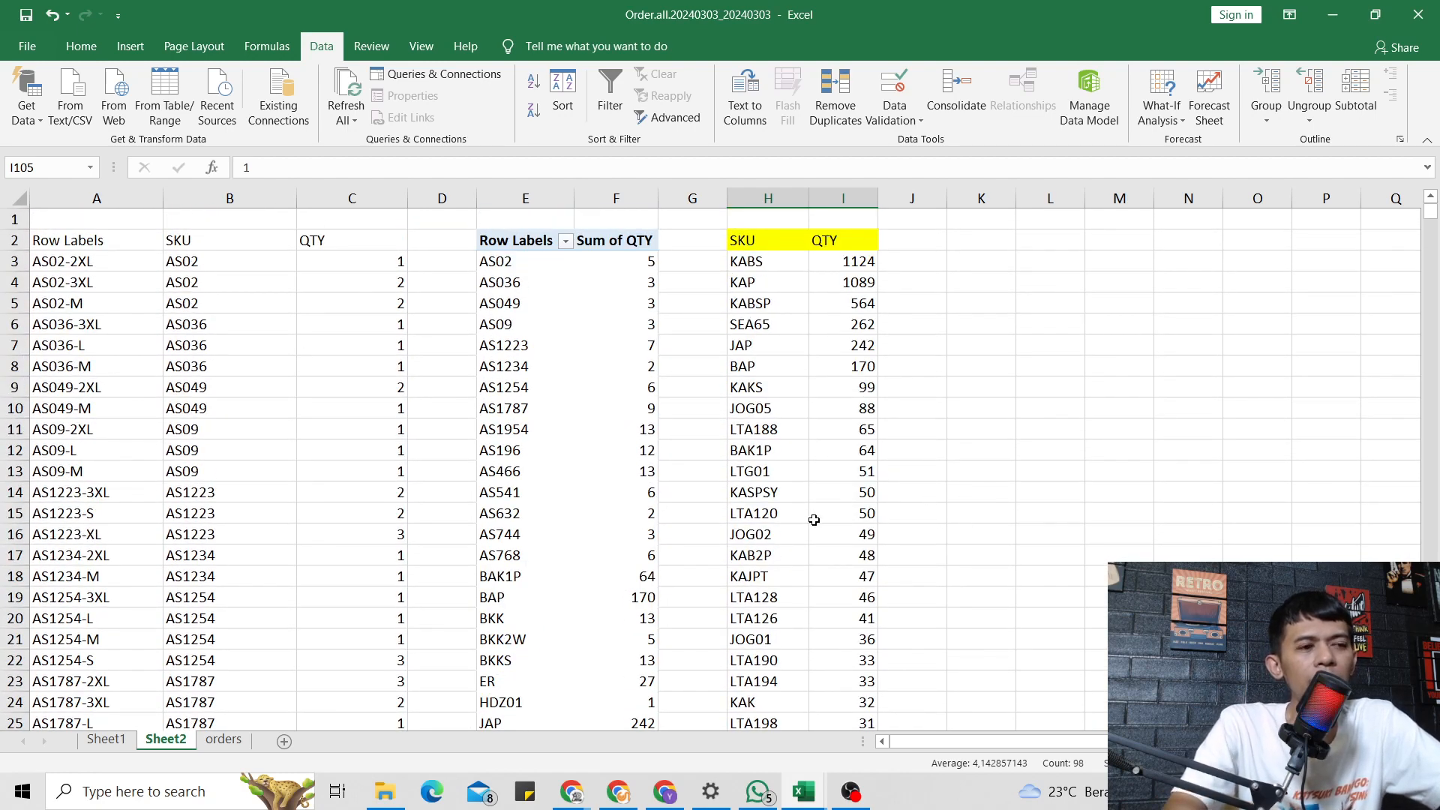
Enter the multiplier 3 in J3 beside KABS and multiply its QTY by it in K3 with =I3*J3.
drag(784, 264, 837, 265)
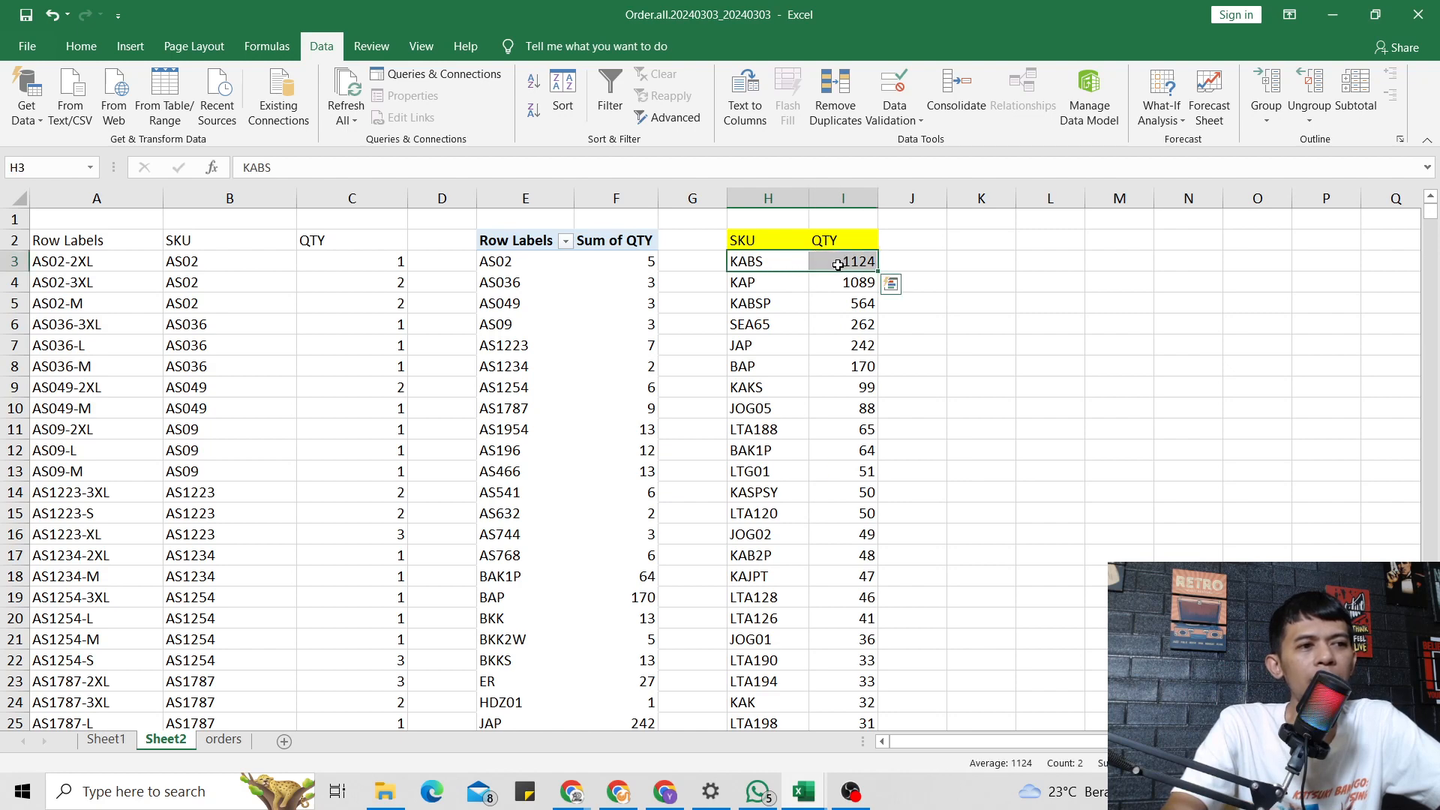
click(944, 261)
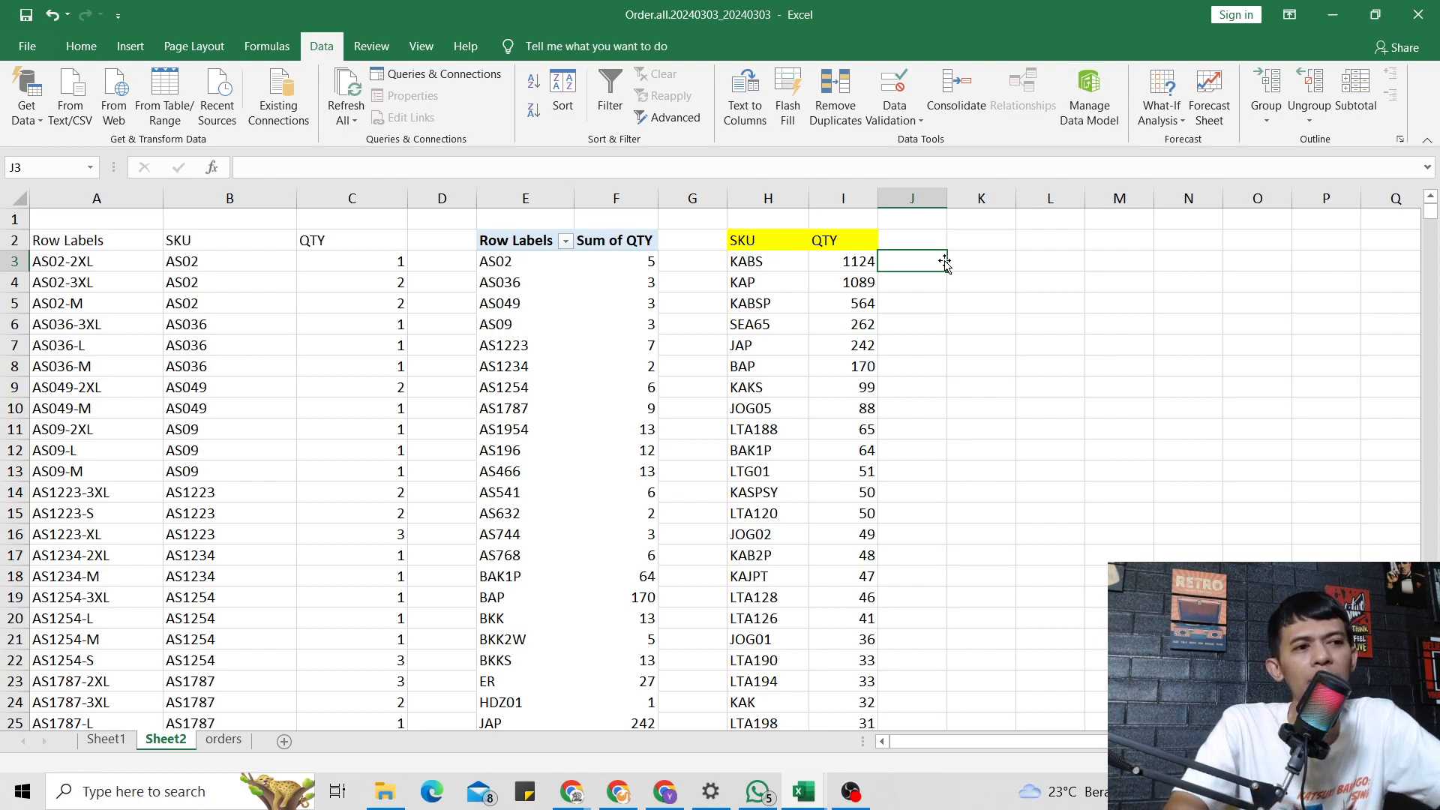
key(Right)
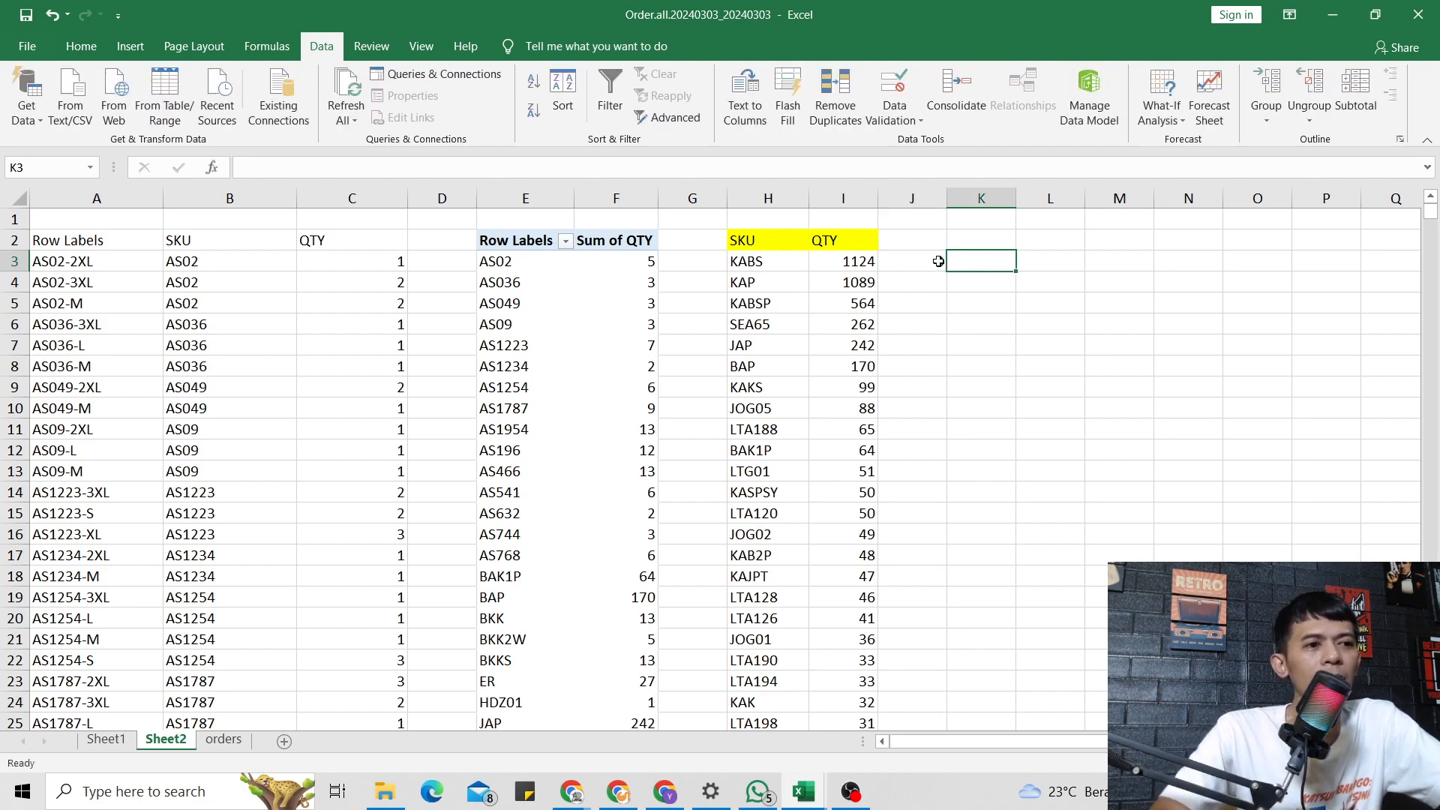
text(=)
click(830, 265)
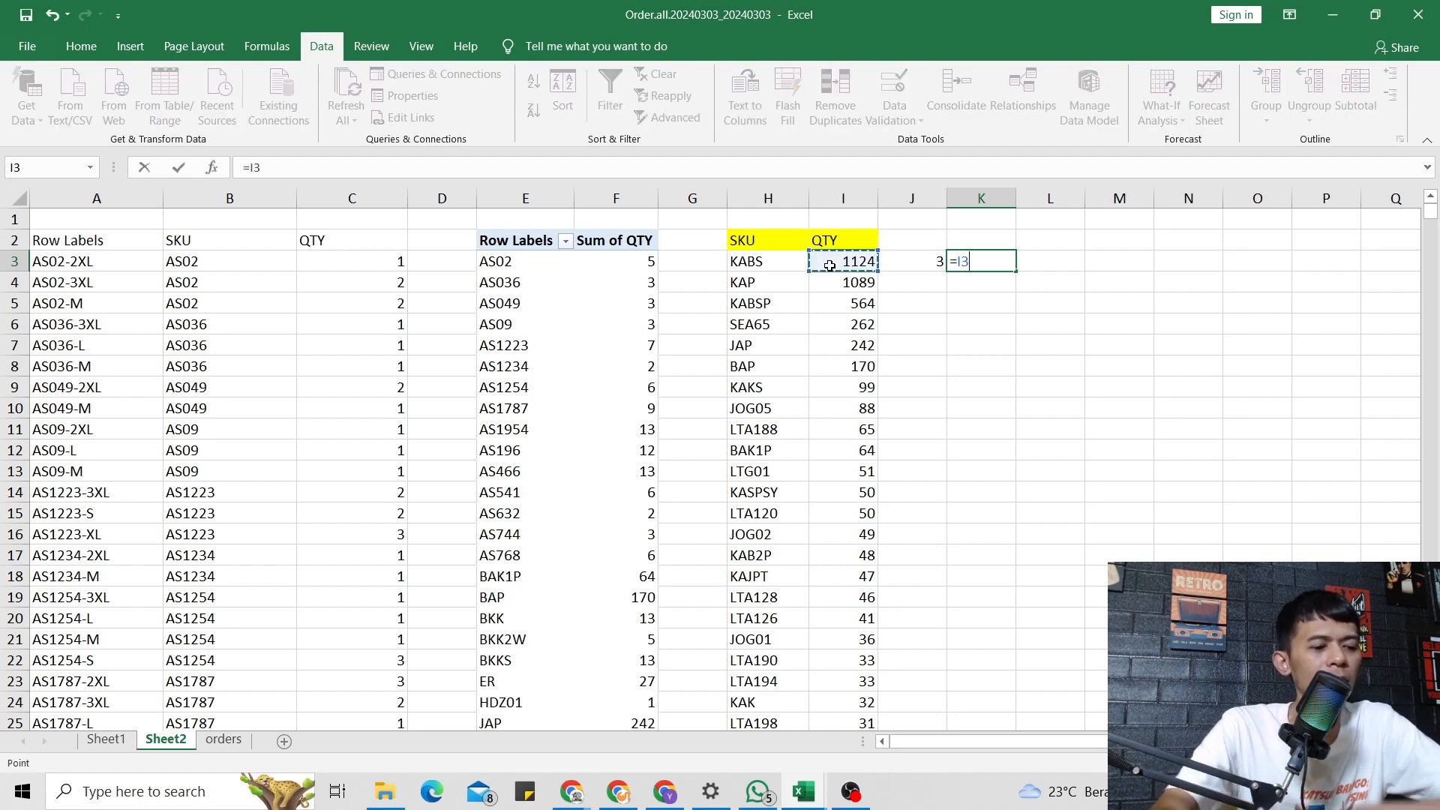
text(*)
click(830, 265)
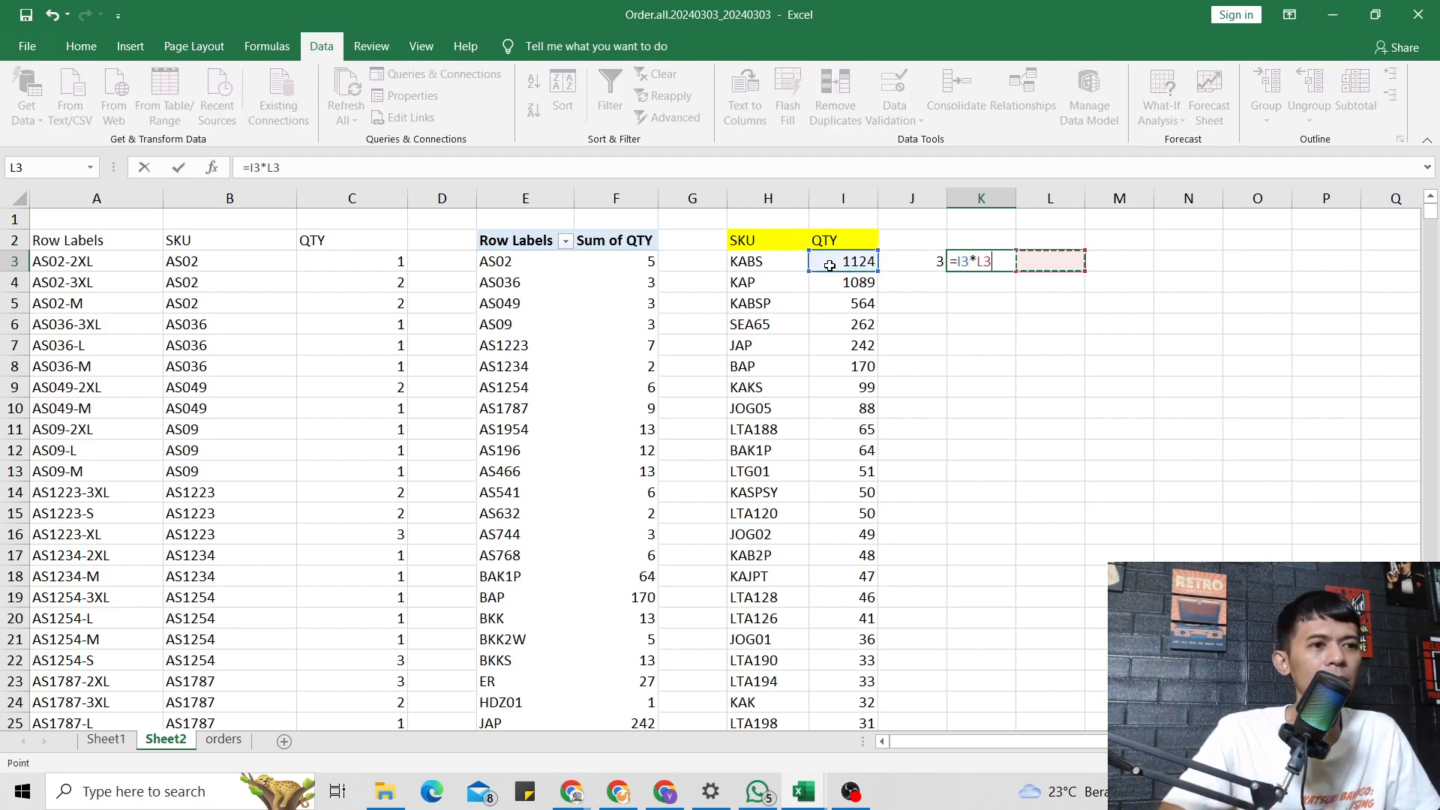
key(Return)
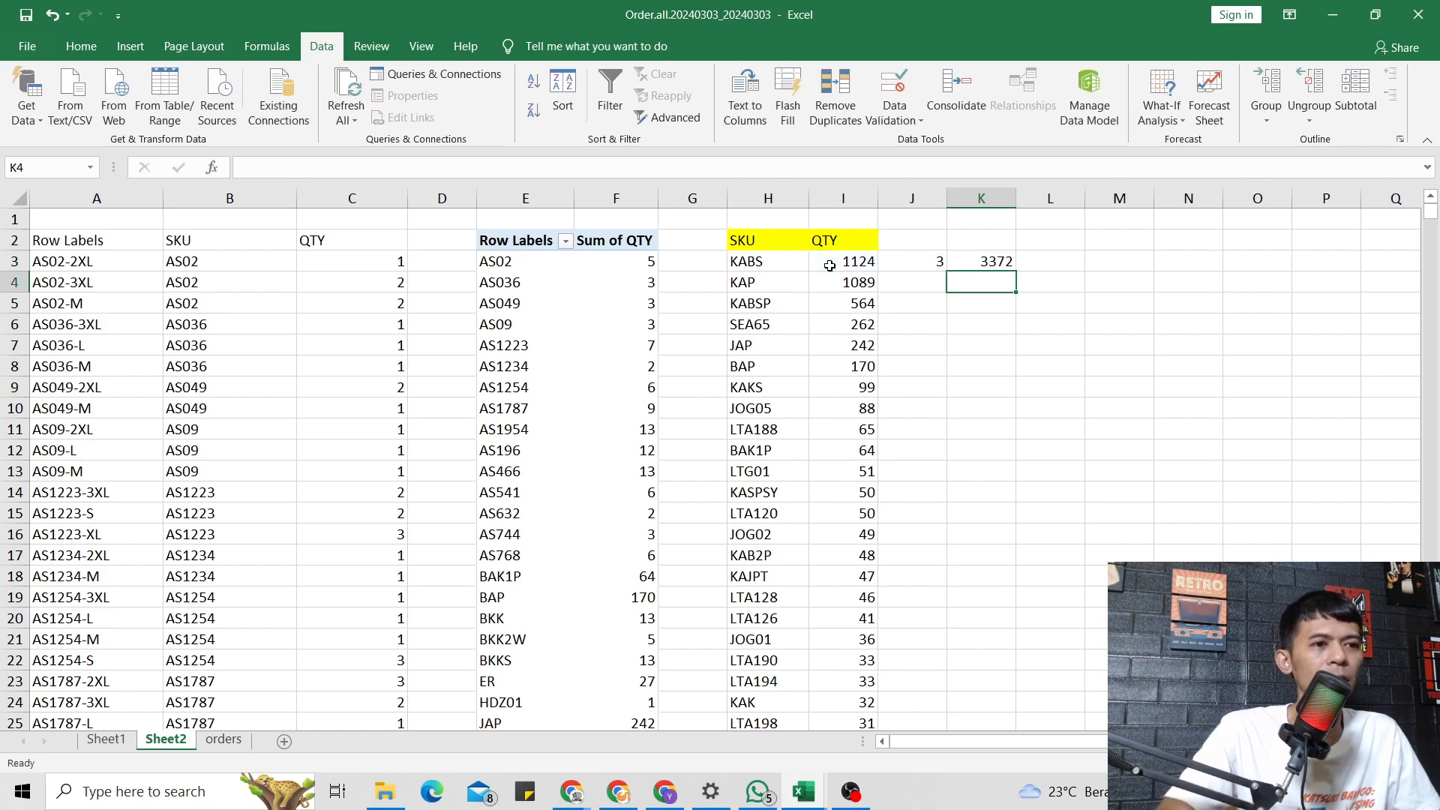
Copy the multiplier 3 from J3 into J4:J13 for the next ten SKUs.
key(Up)
key(ctrl+c)
key(Left)
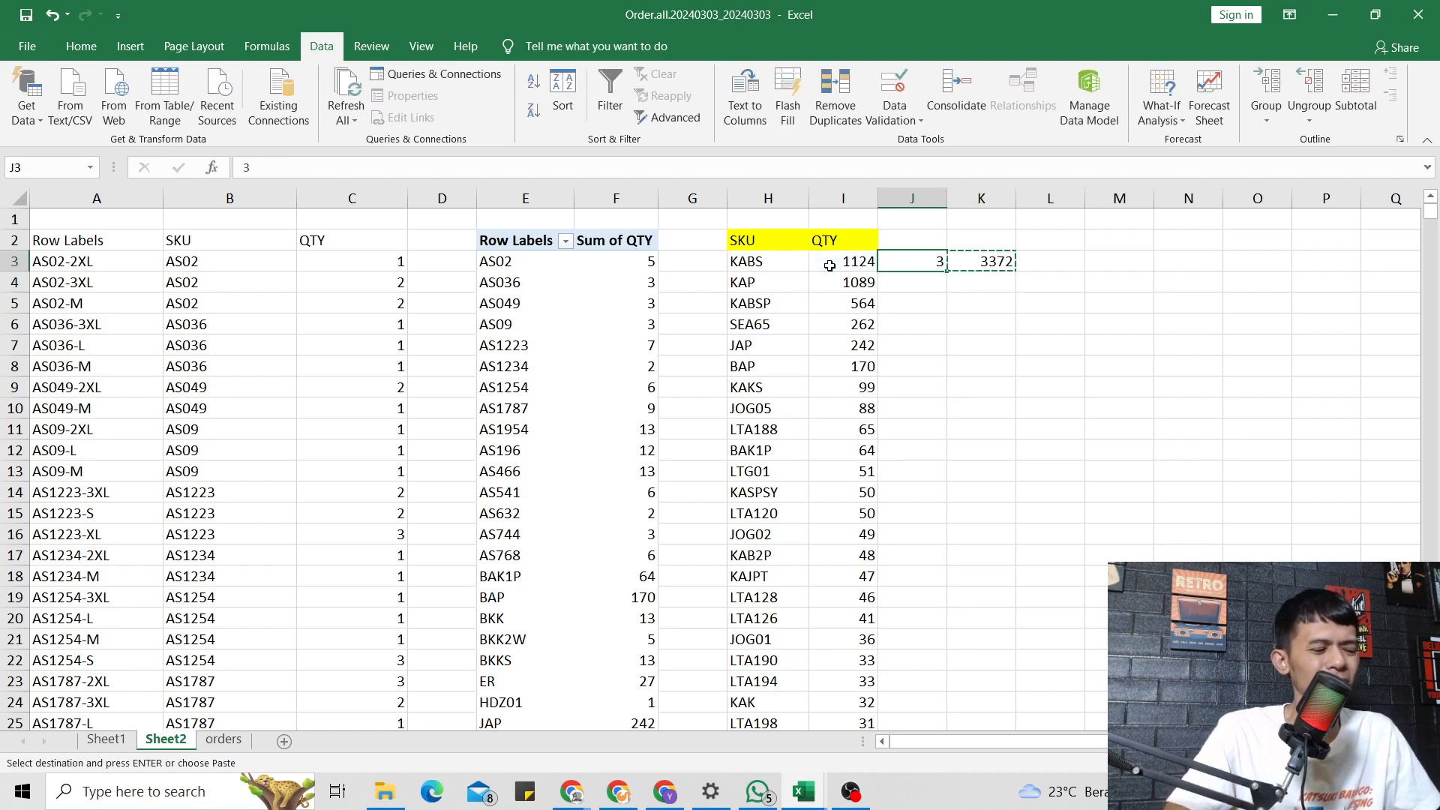
key(Down)
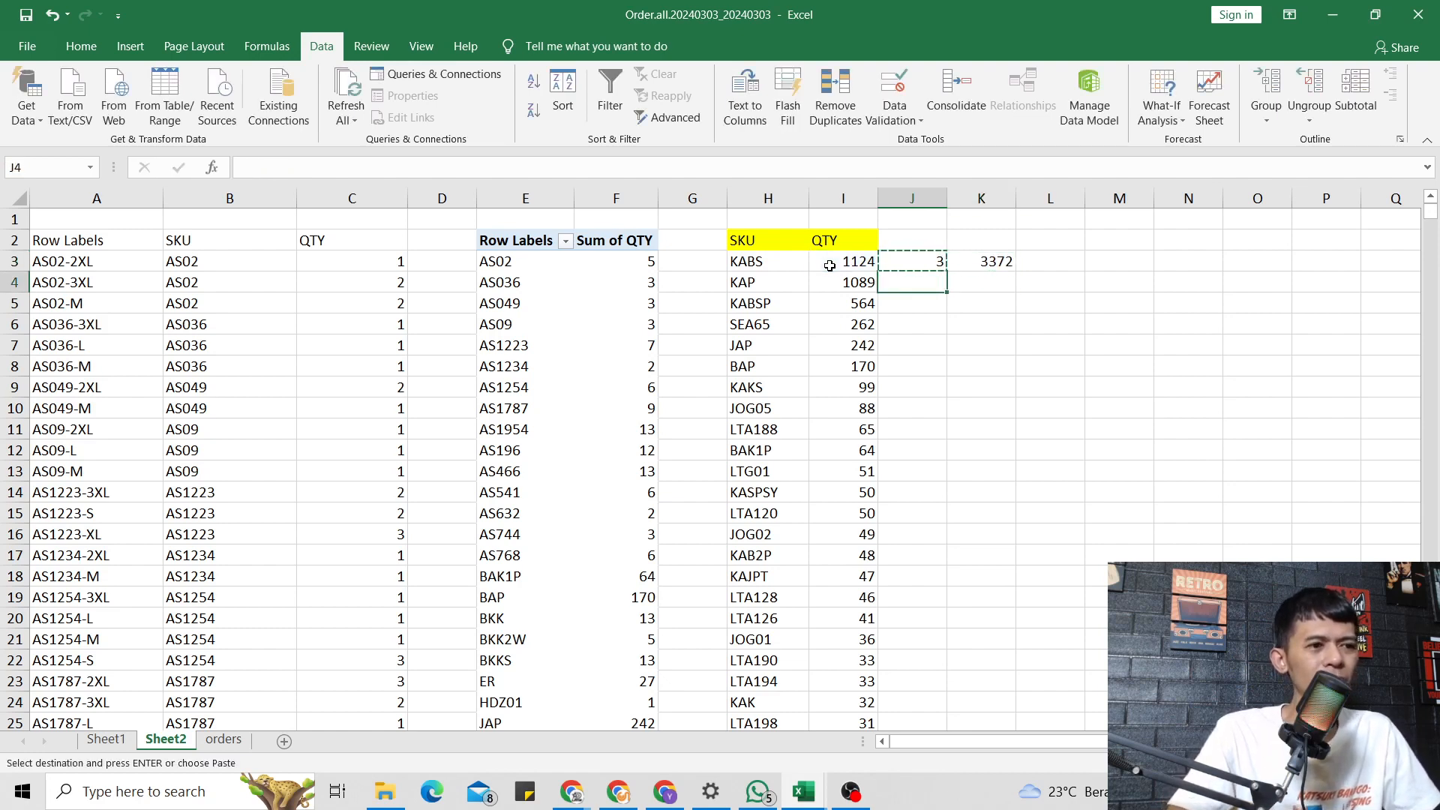
key(shift+Down)
key(shift+Down)
key(shift+Down)
key(shift+Down)
key(shift+Down)
key(shift+Down)
key(shift+Down)
key(shift+Down)
key(shift+Down)
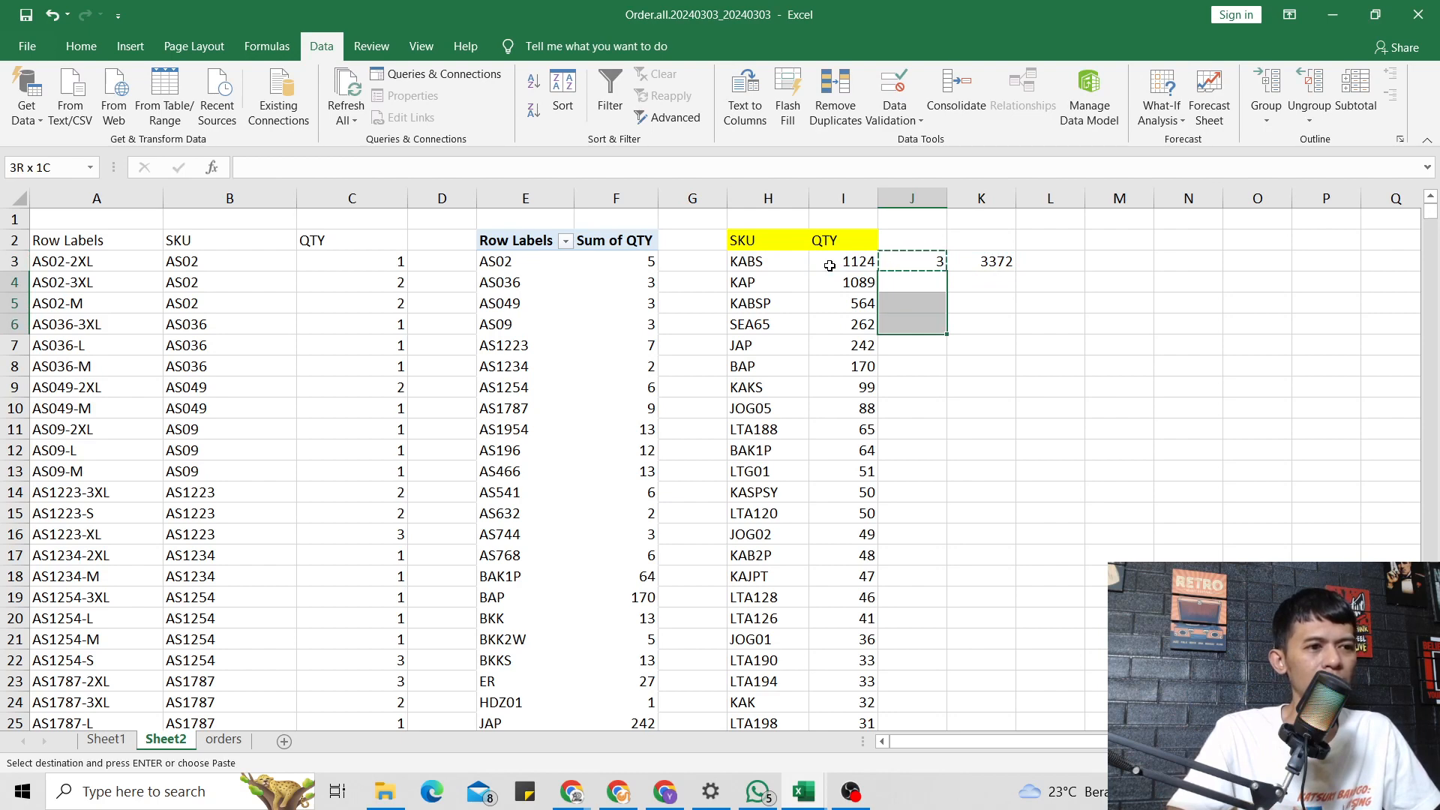
key(ctrl+v)
Copy the multiplication formula from K3 into K4:K13 to triple the QTY of the next ten SKUs.
key(Right)
key(Up)
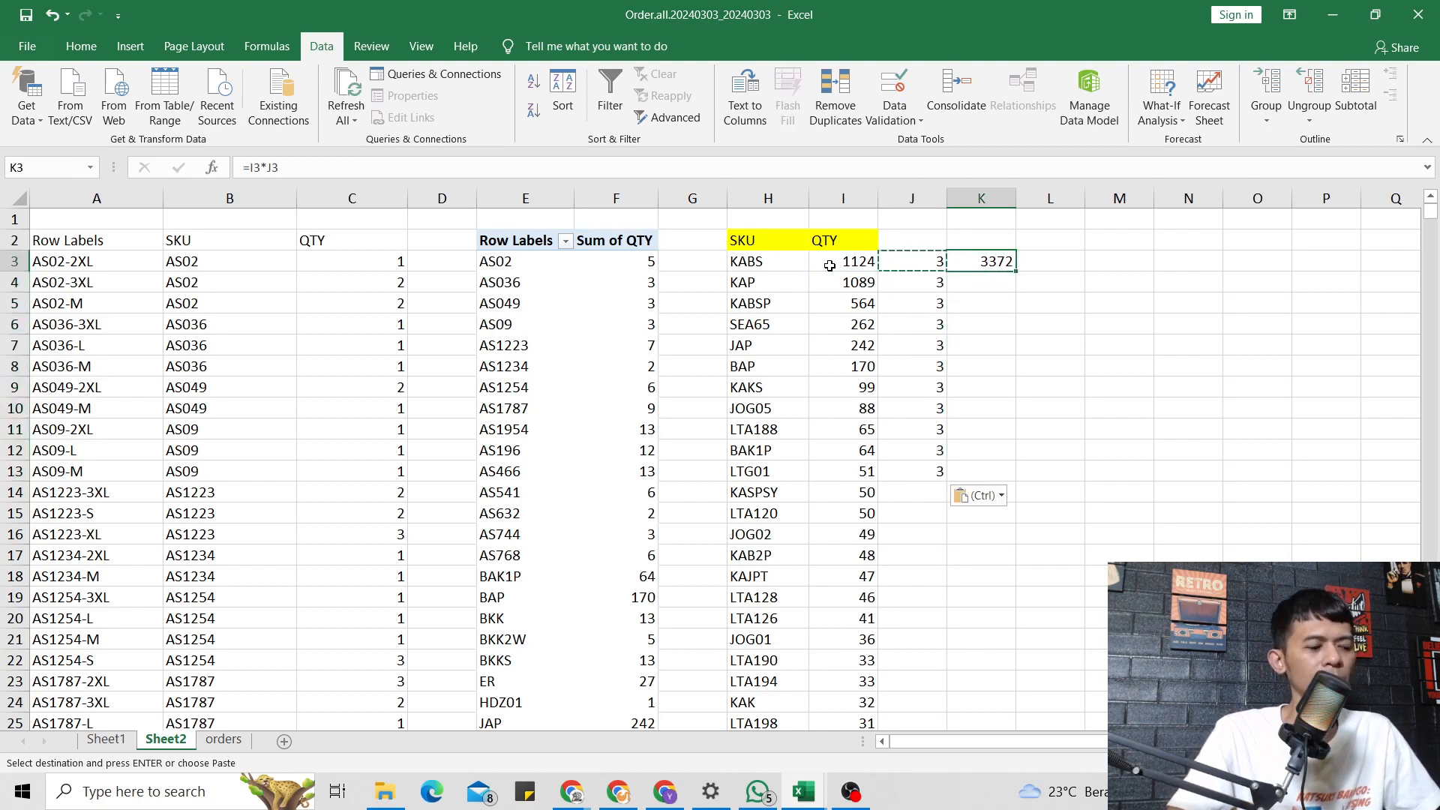
key(ctrl+c)
key(Down)
key(shift+Down)
key(shift+Down)
key(shift+Down)
key(shift+Down)
key(shift+Down)
key(shift+Down)
key(shift+Down)
key(shift+Down)
key(shift+Down)
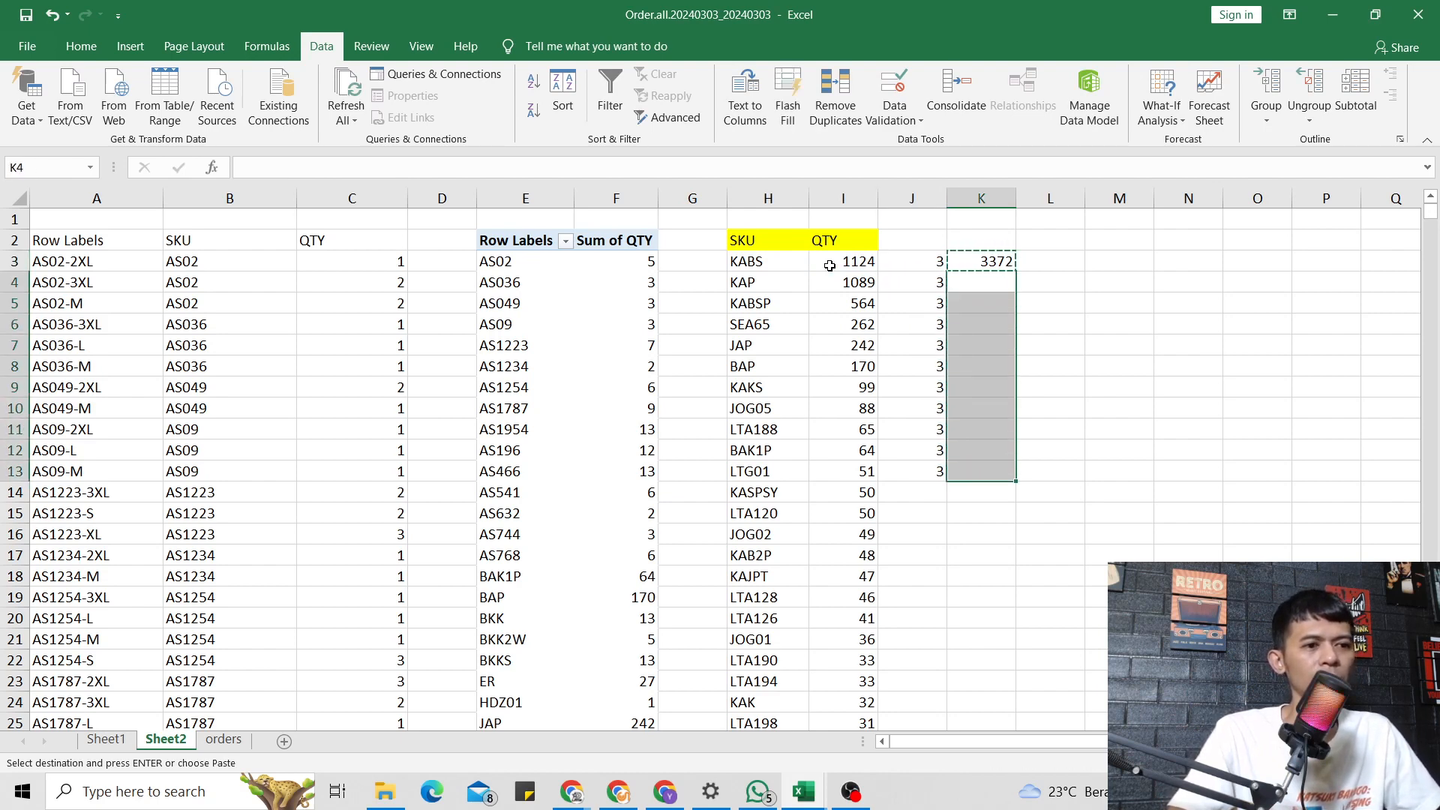
key(ctrl+v)
click(1101, 324)
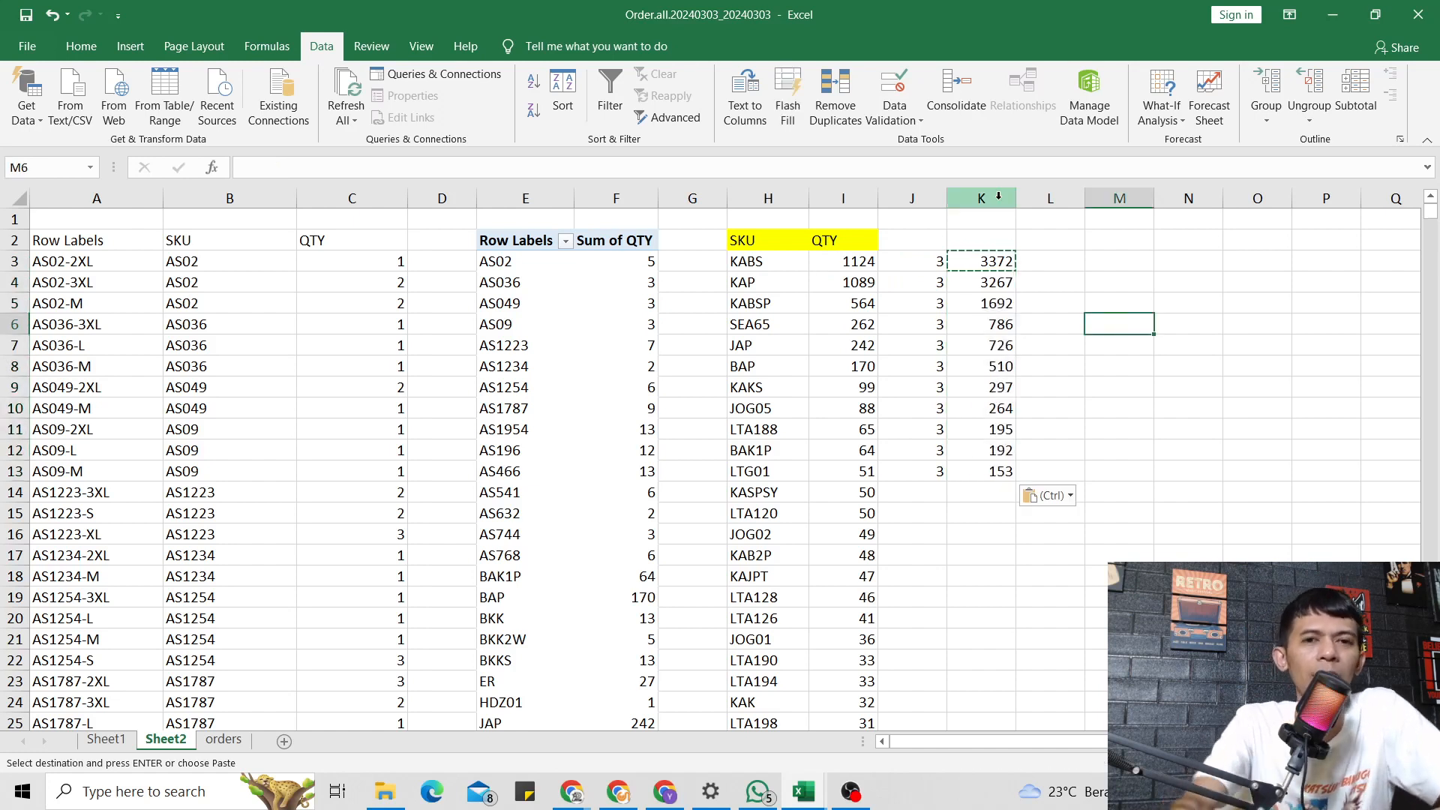
drag(997, 266, 984, 472)
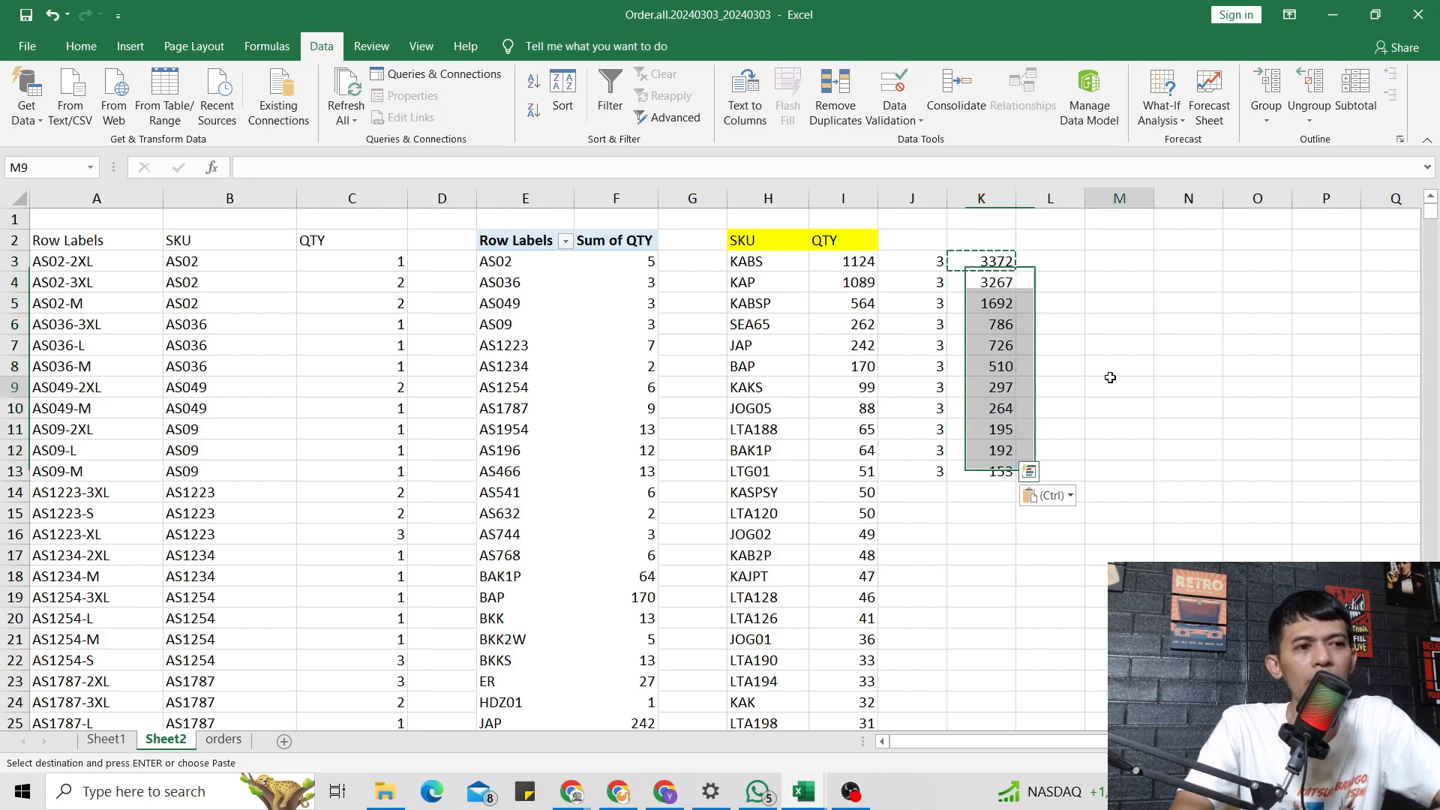
click(1110, 377)
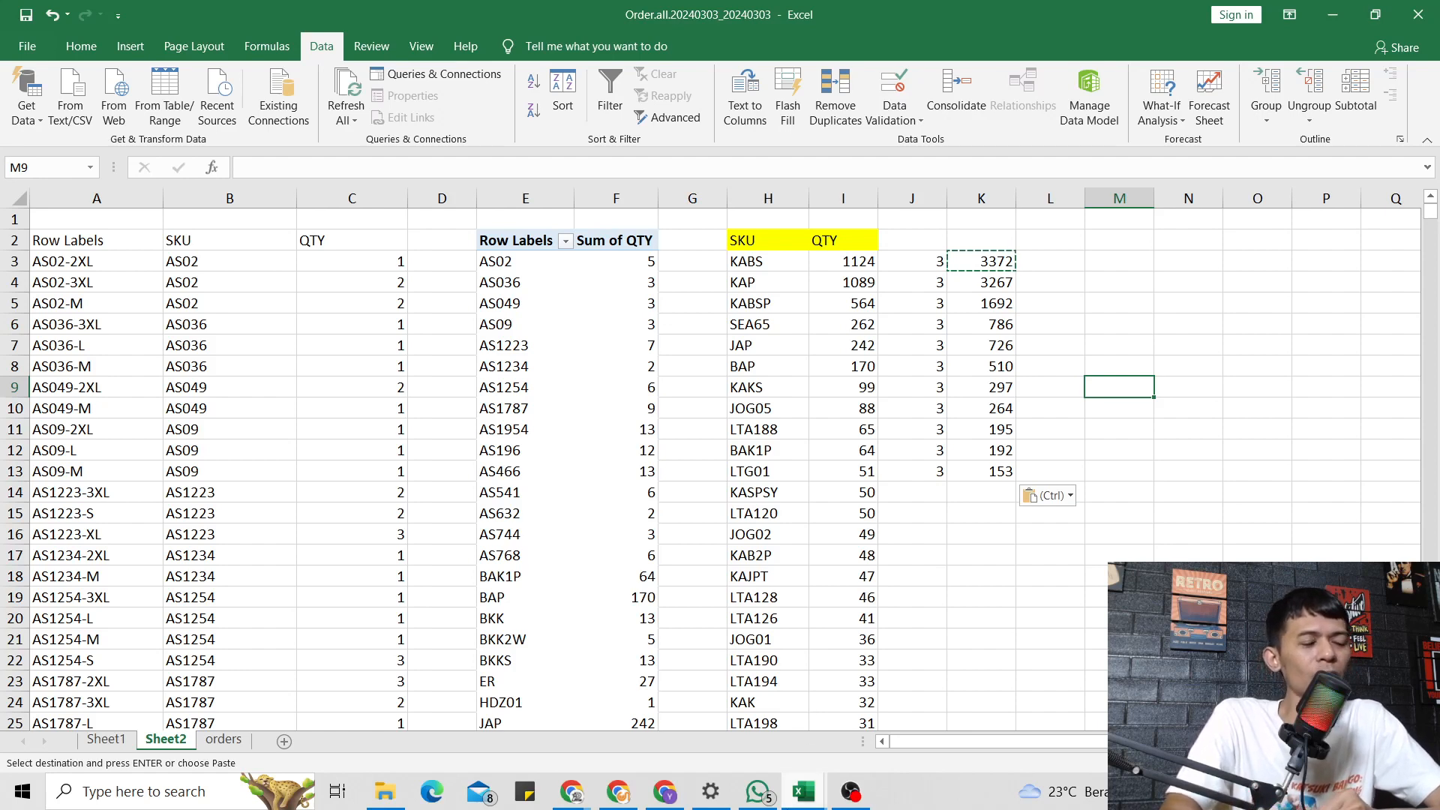
Switch to the Chrome window with the Mama Kids Paris Shopee page and open its Seller Centre.
mouse_move(813, 798)
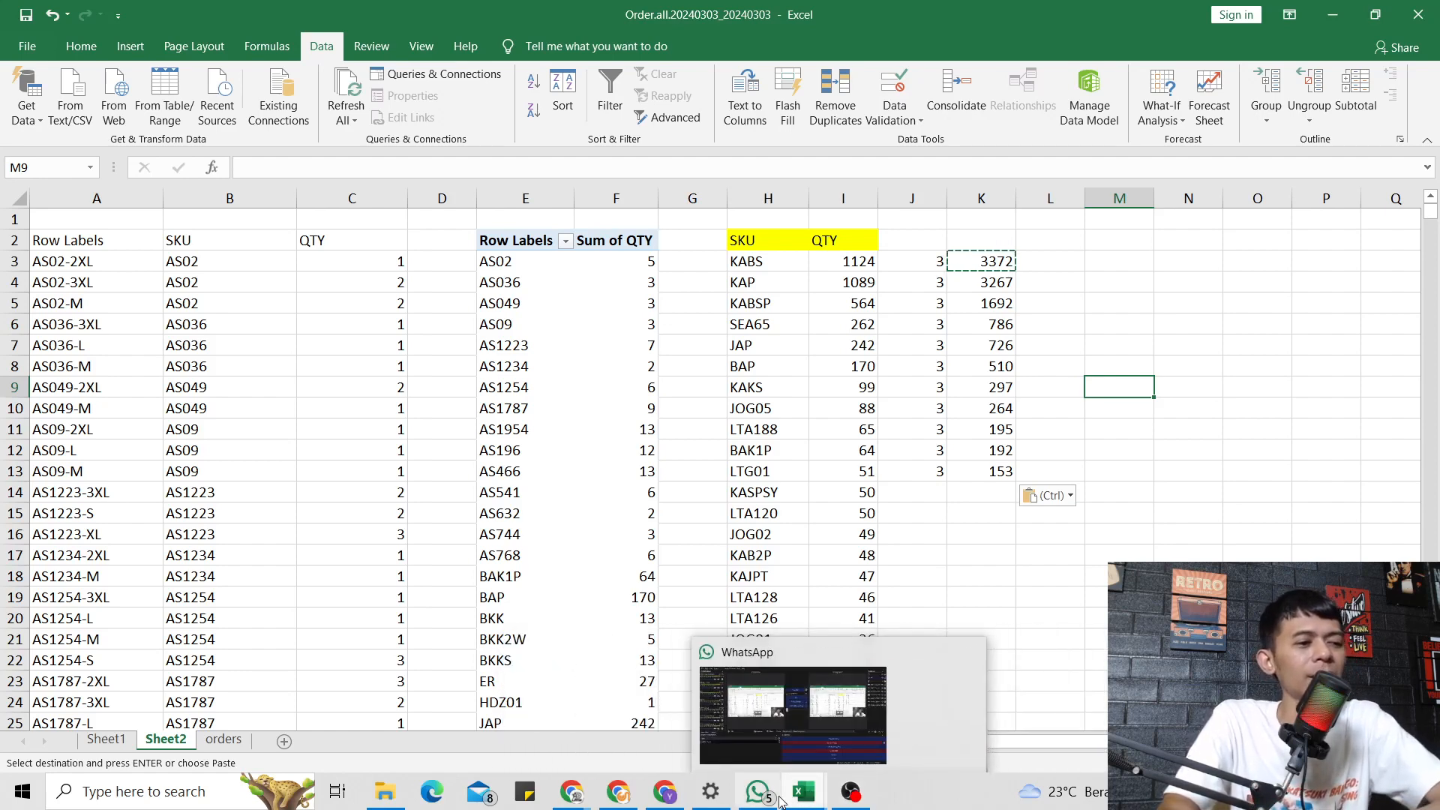
mouse_move(665, 791)
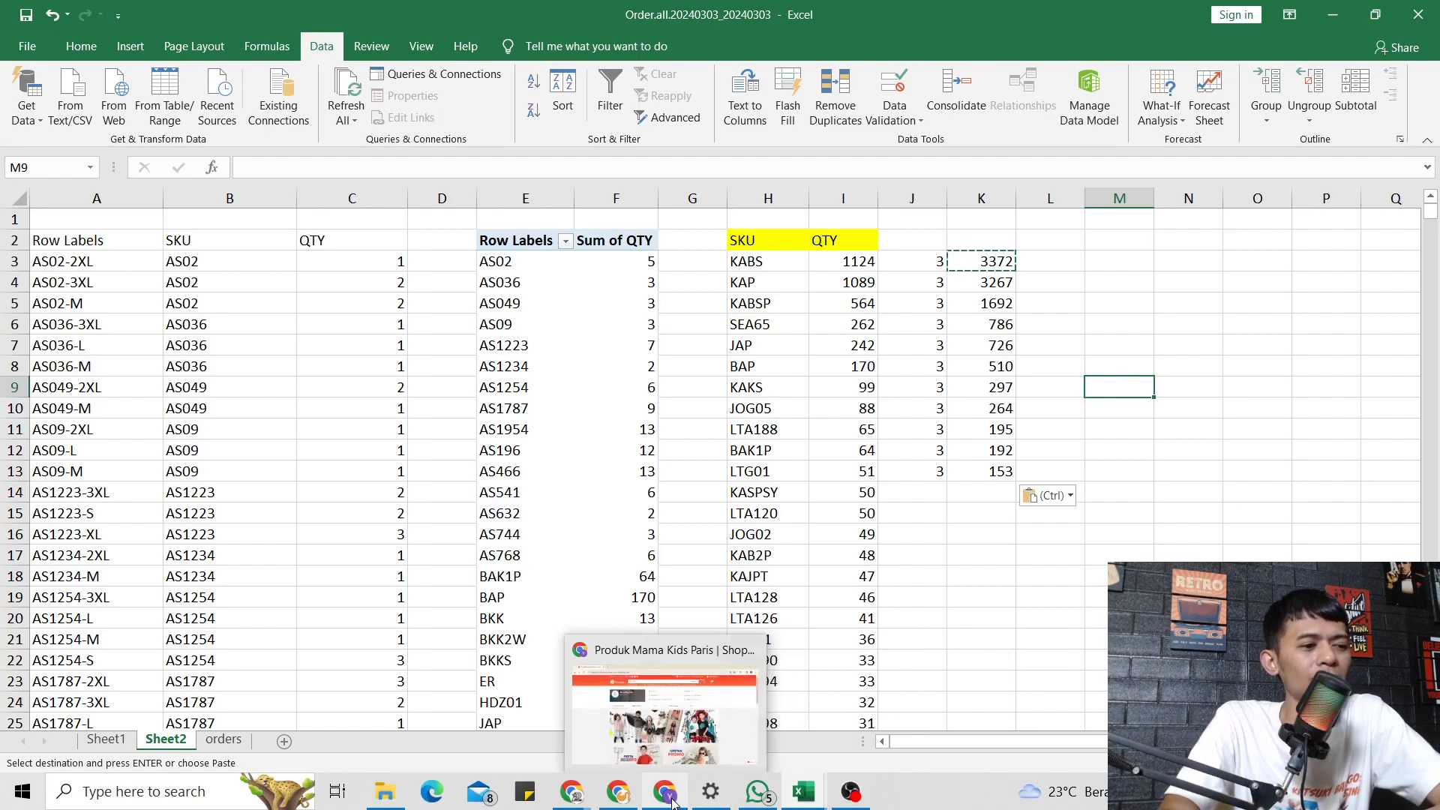
click(675, 759)
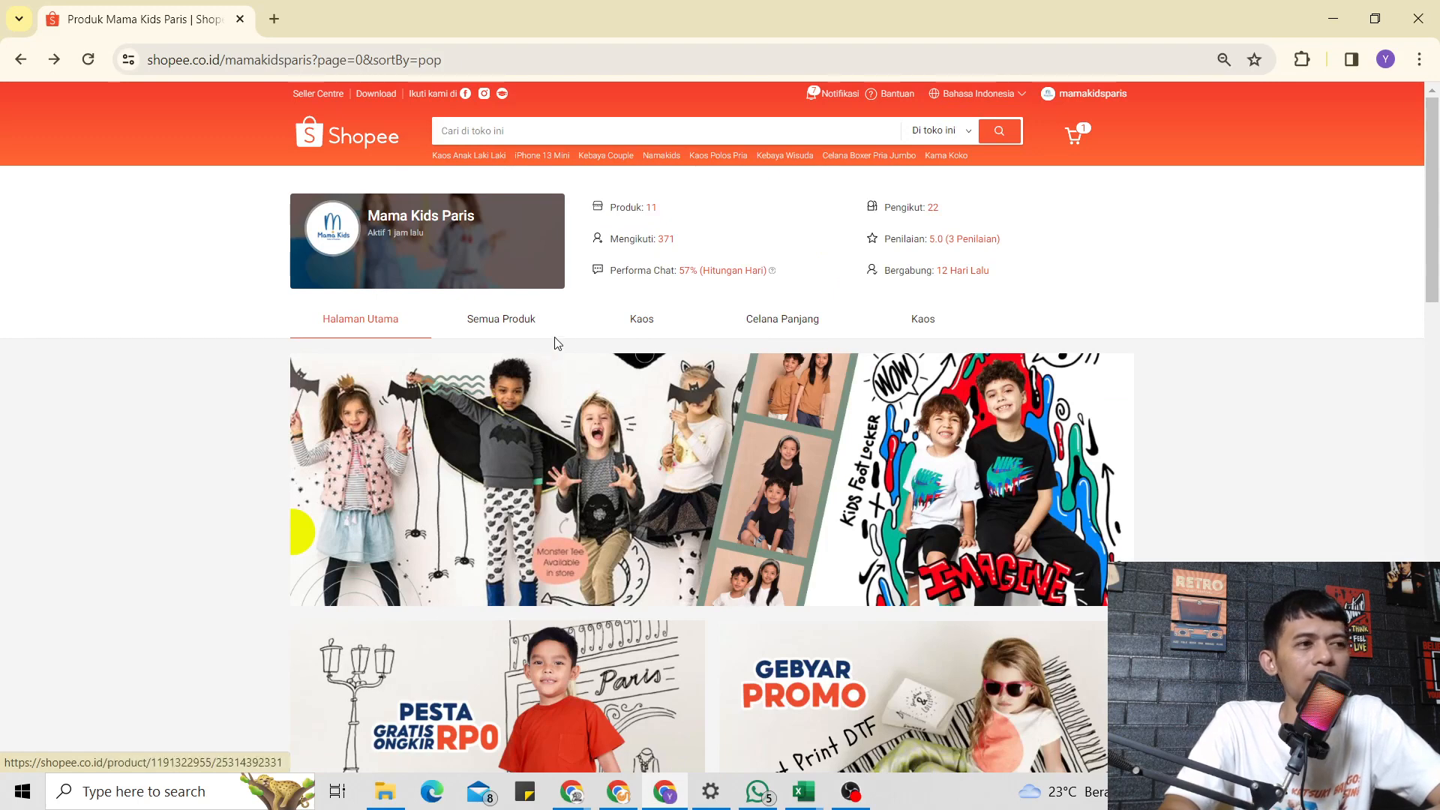
click(317, 95)
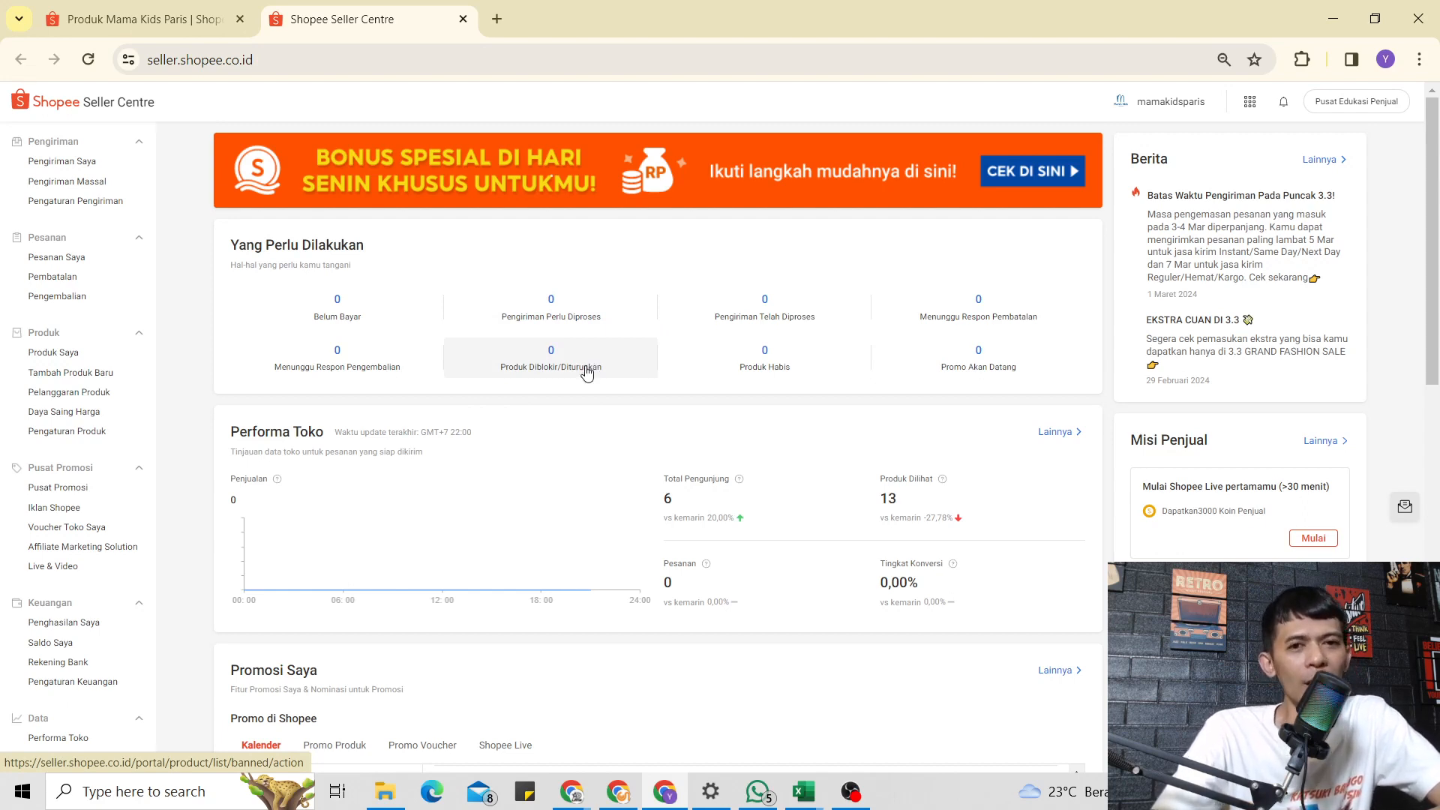
click(178, 21)
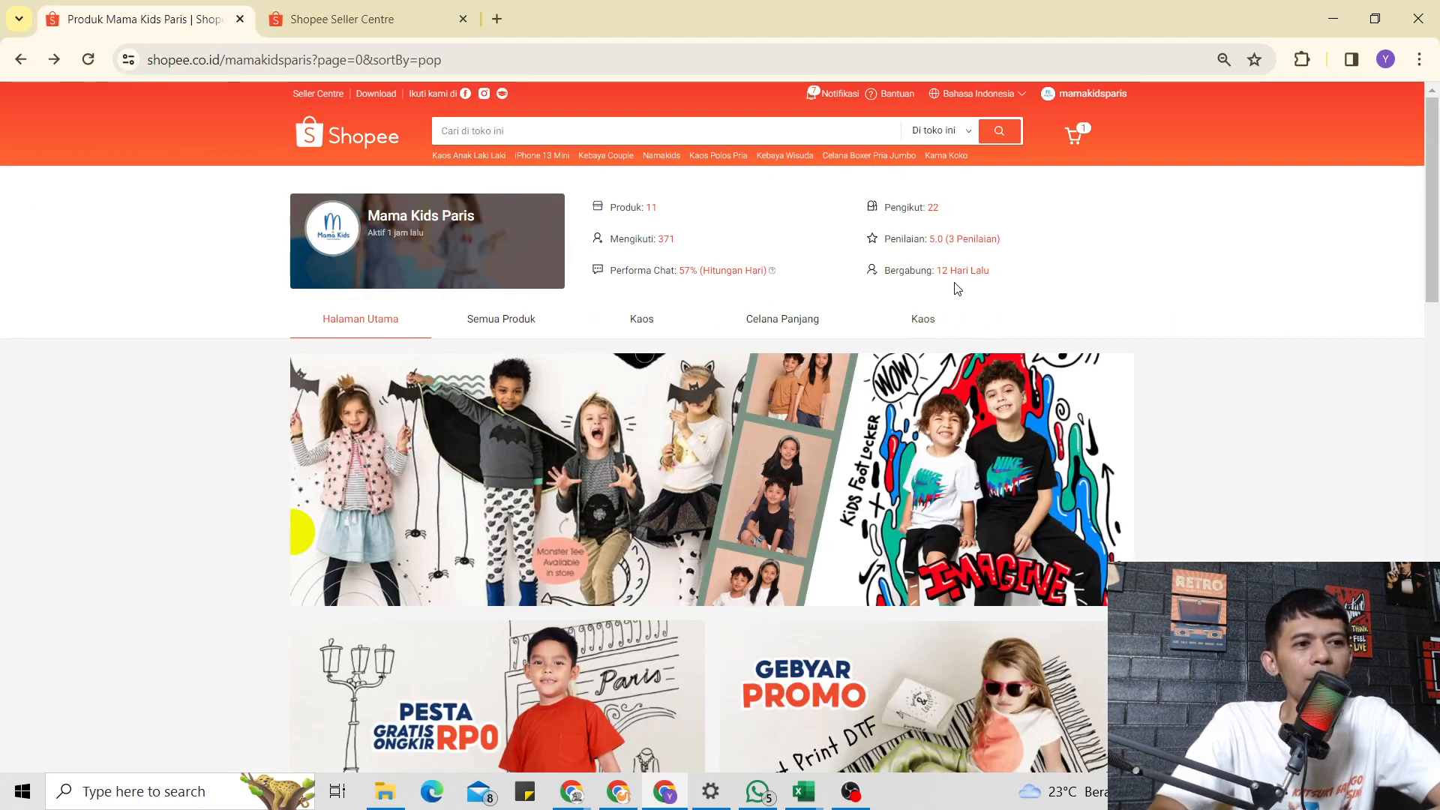
click(405, 16)
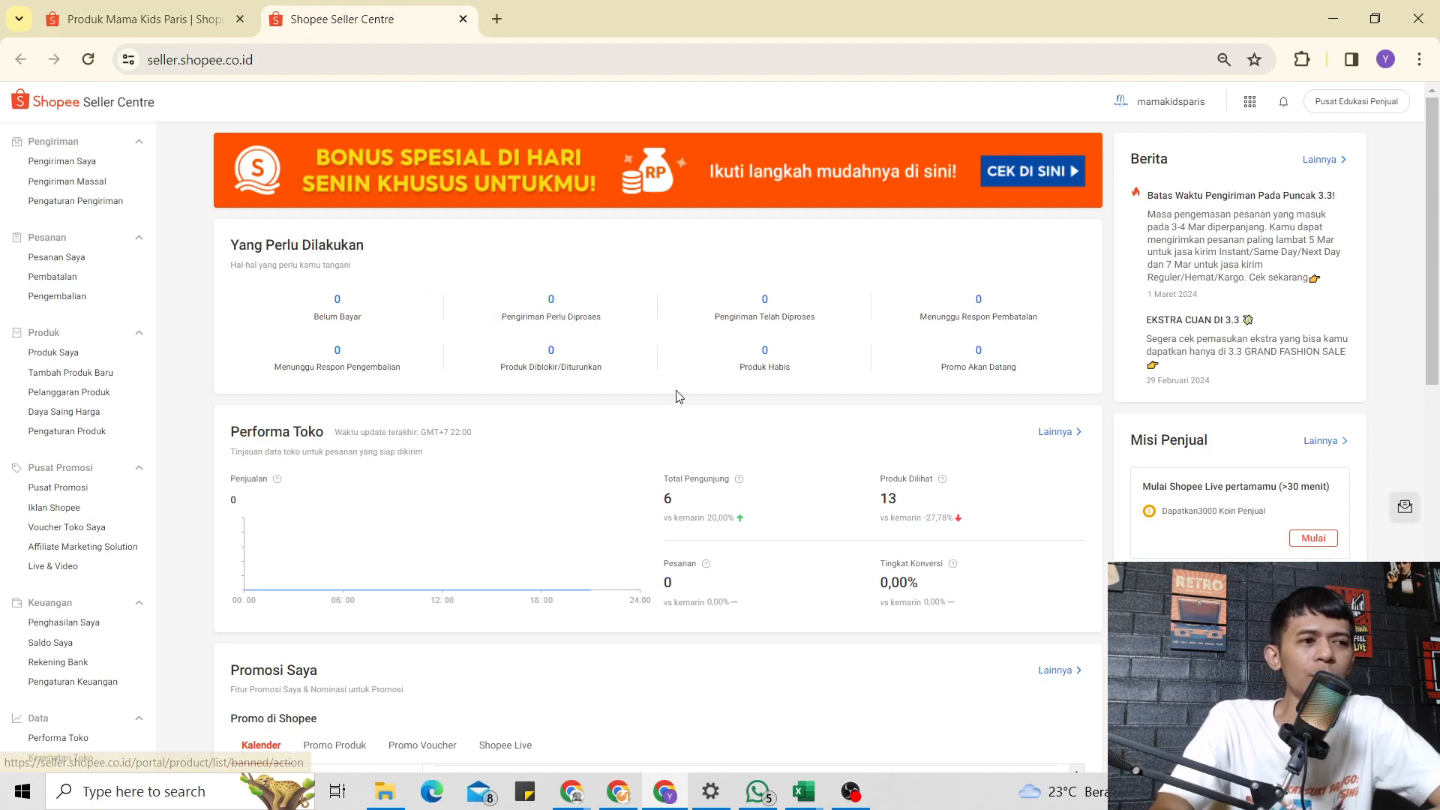
Open the Performa Toko dashboard of the Mama Kids Paris shop in Seller Centre.
drag(149, 439, 123, 747)
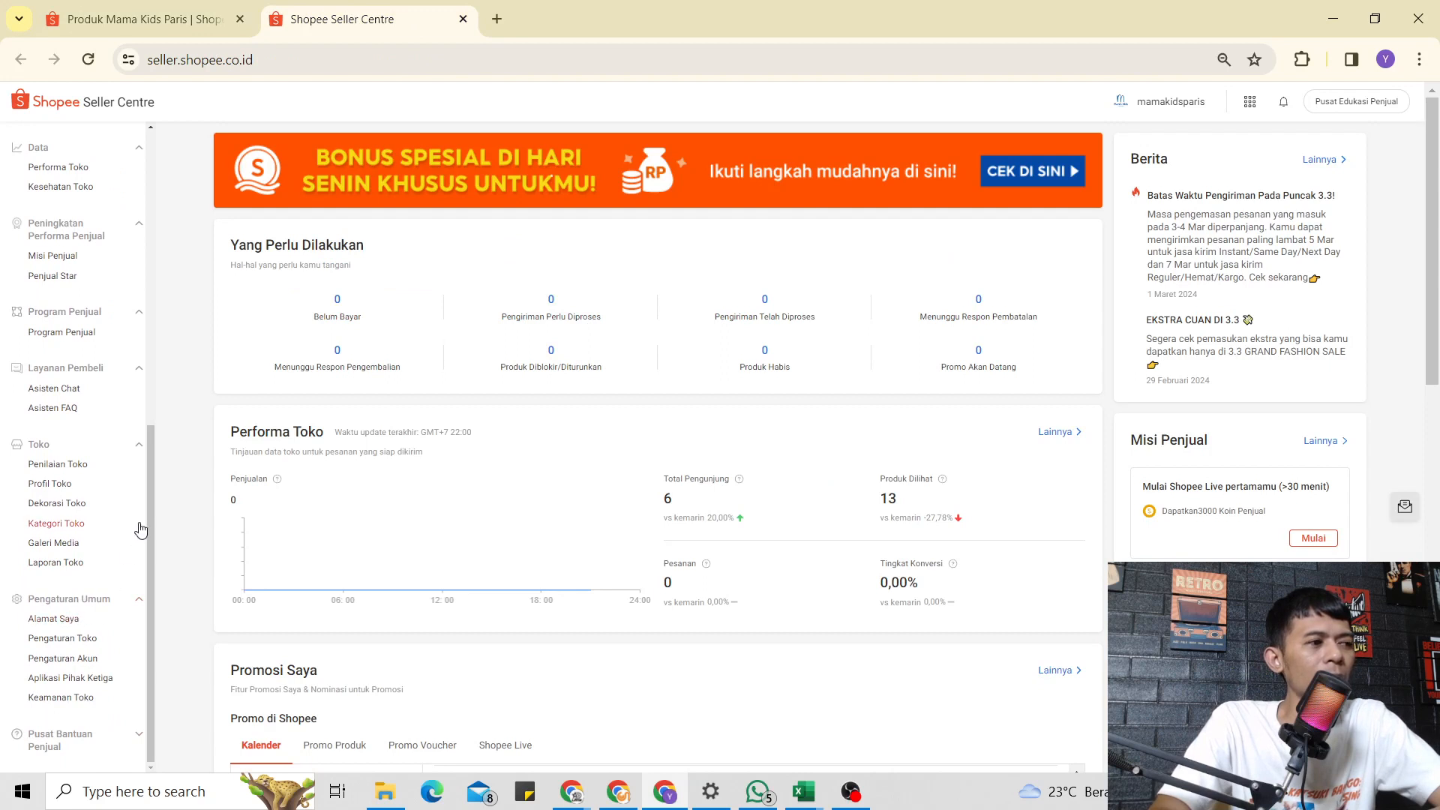
drag(150, 504, 154, 444)
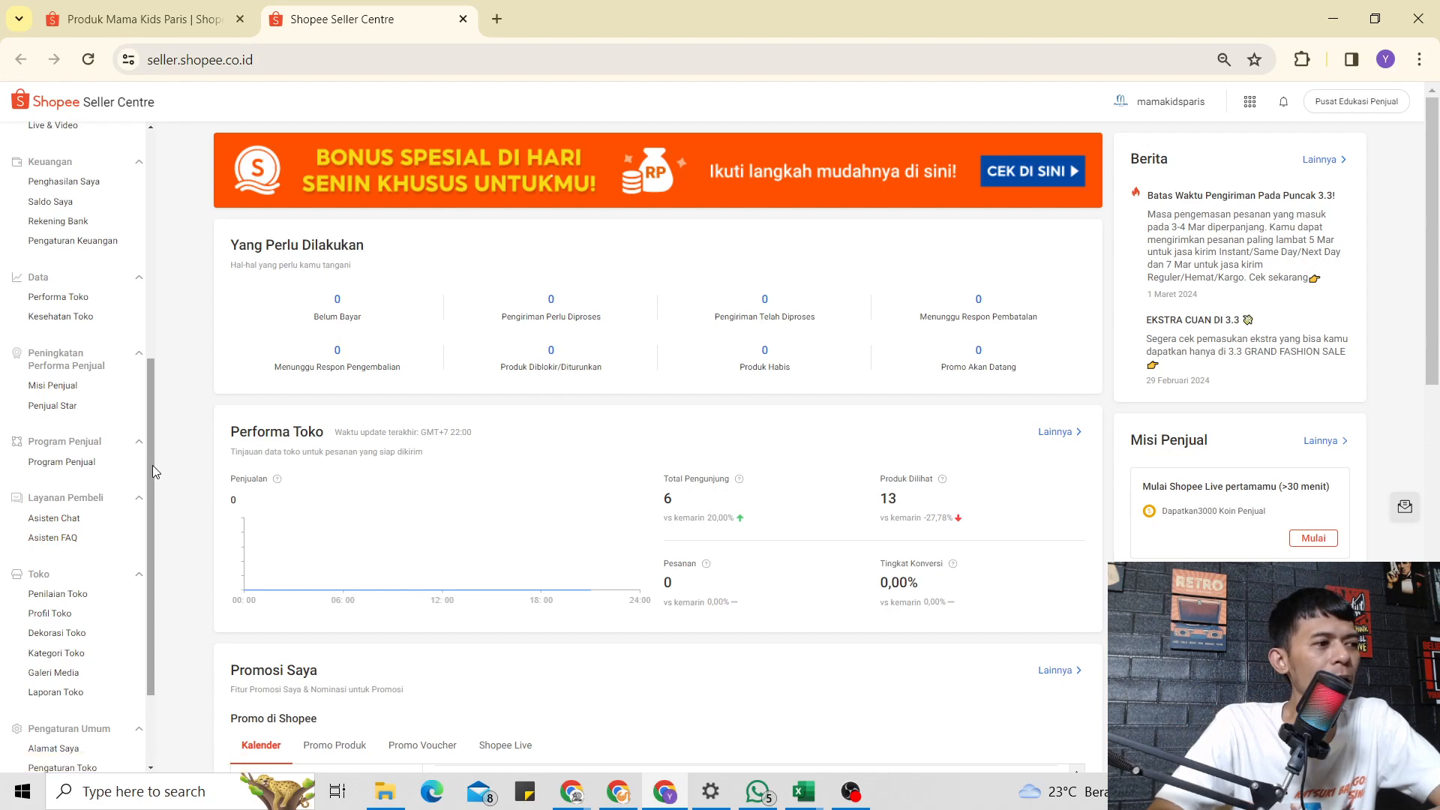
drag(152, 465, 150, 556)
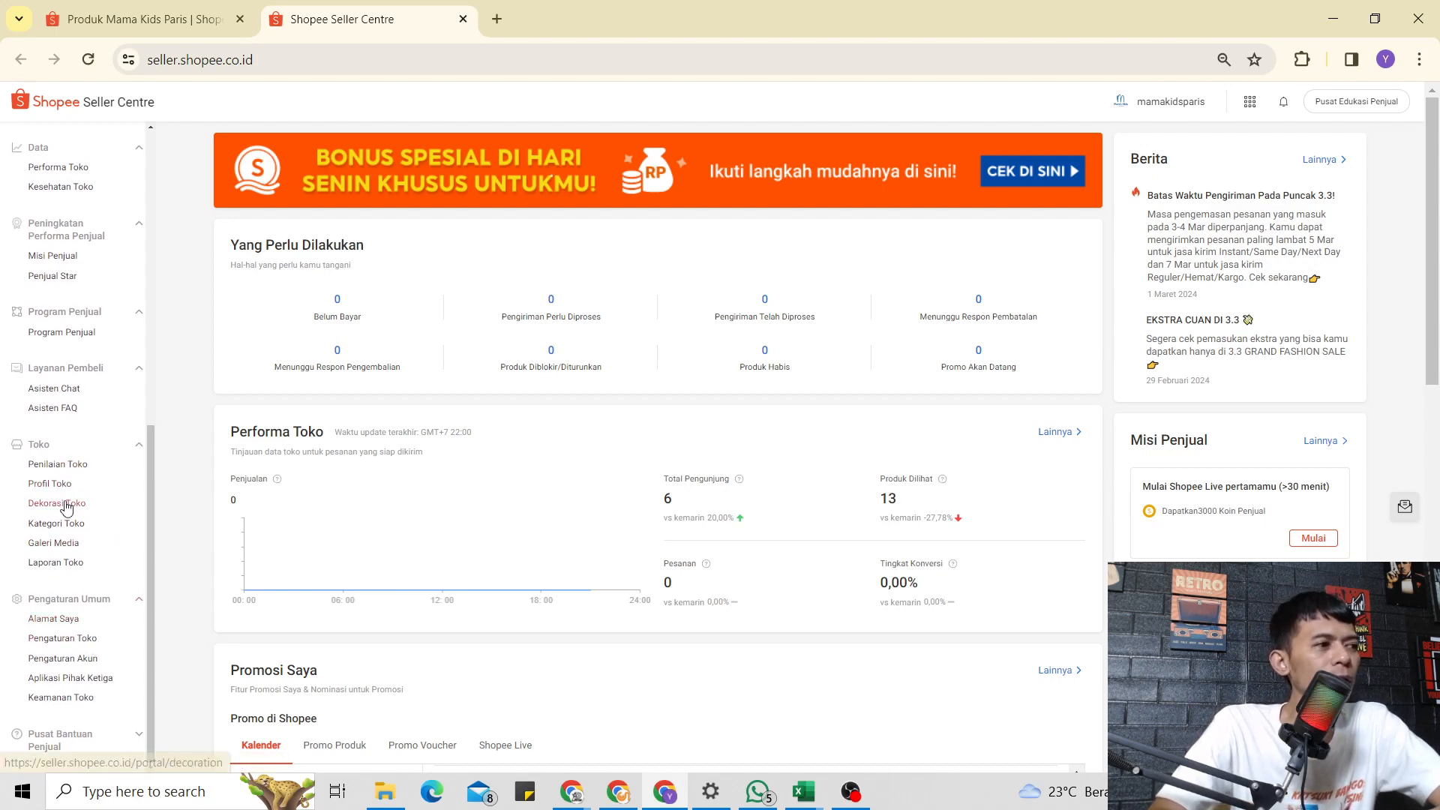
scroll(57, 408, up, 2)
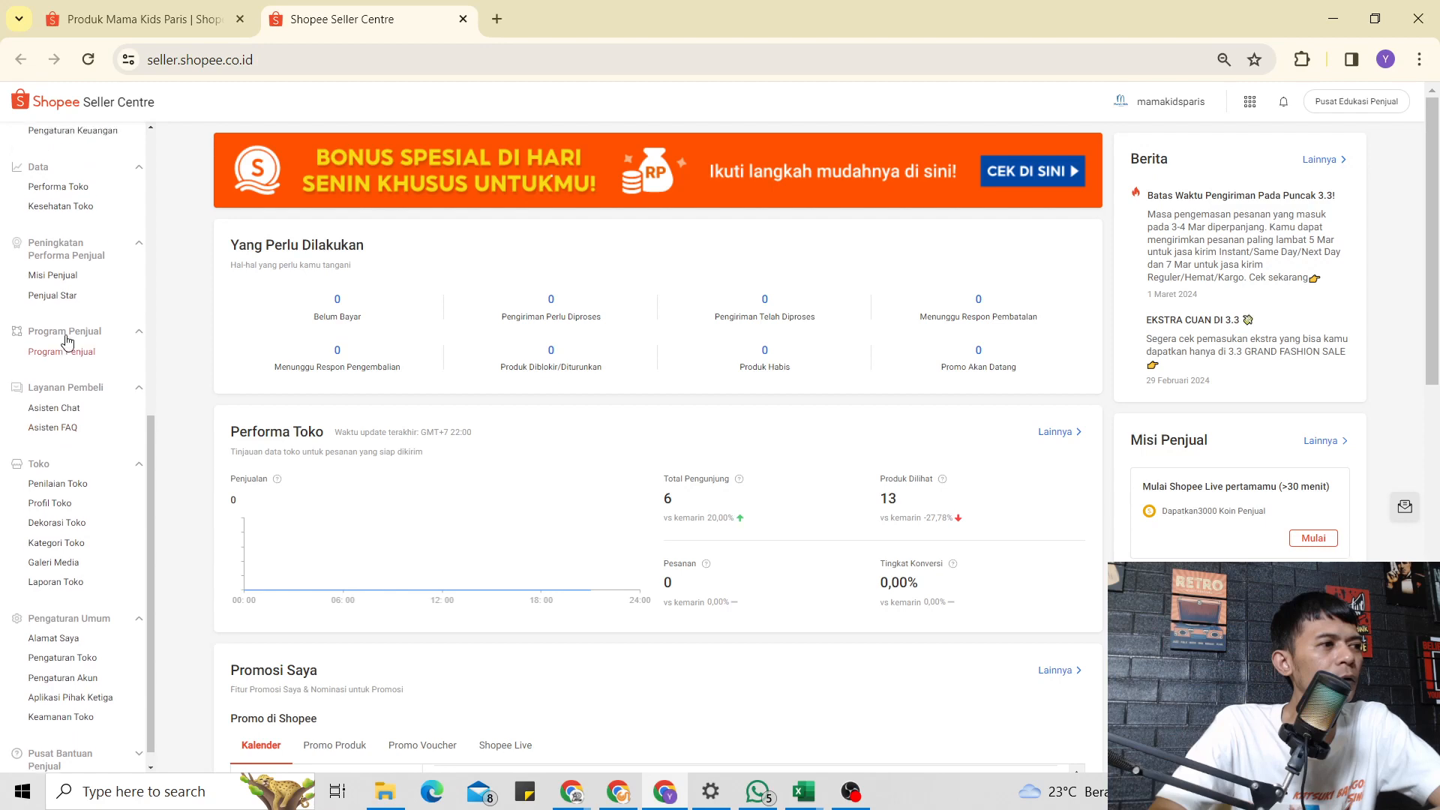
click(62, 264)
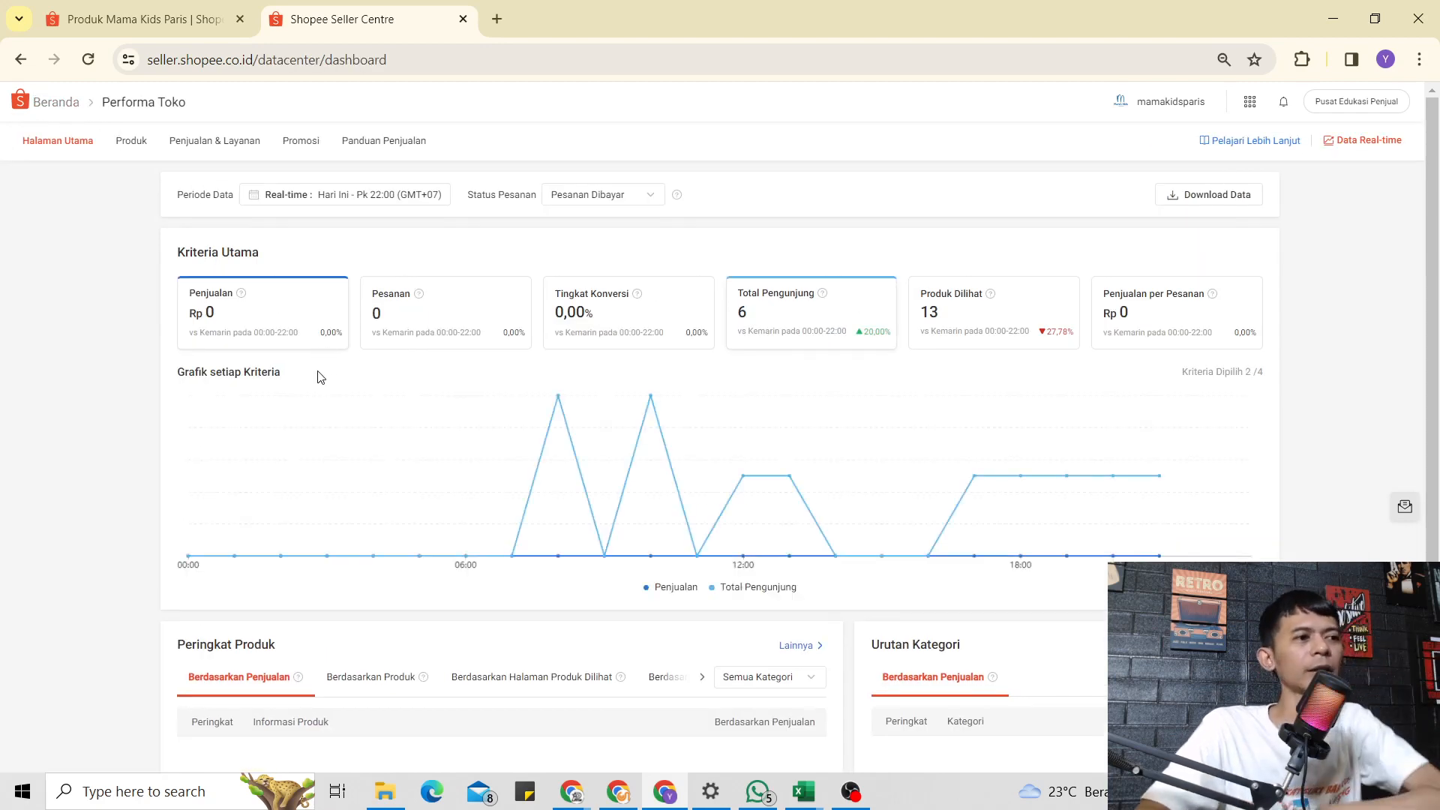
Check the data period and order status options and set the period to the month of March 2024.
click(398, 203)
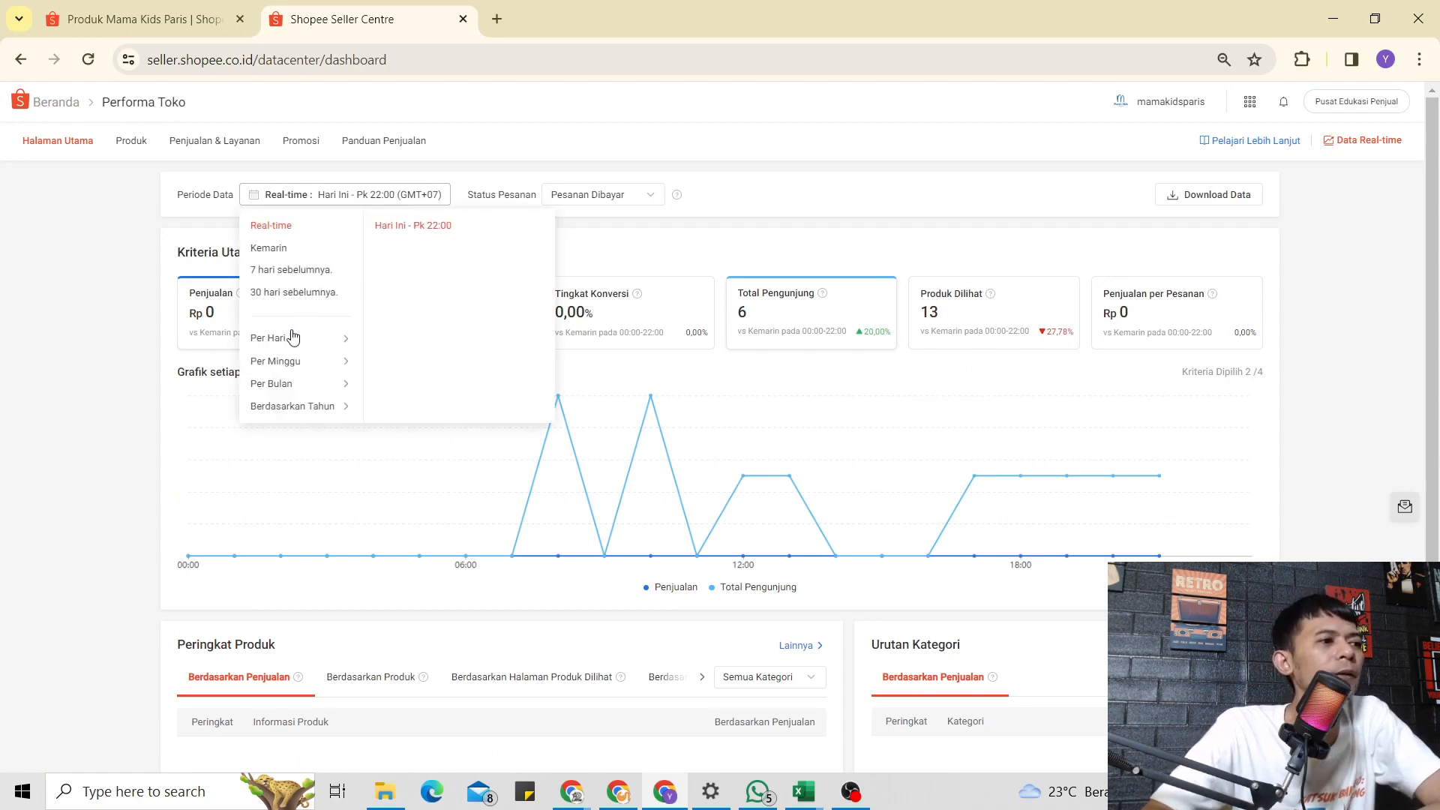
mouse_move(293, 342)
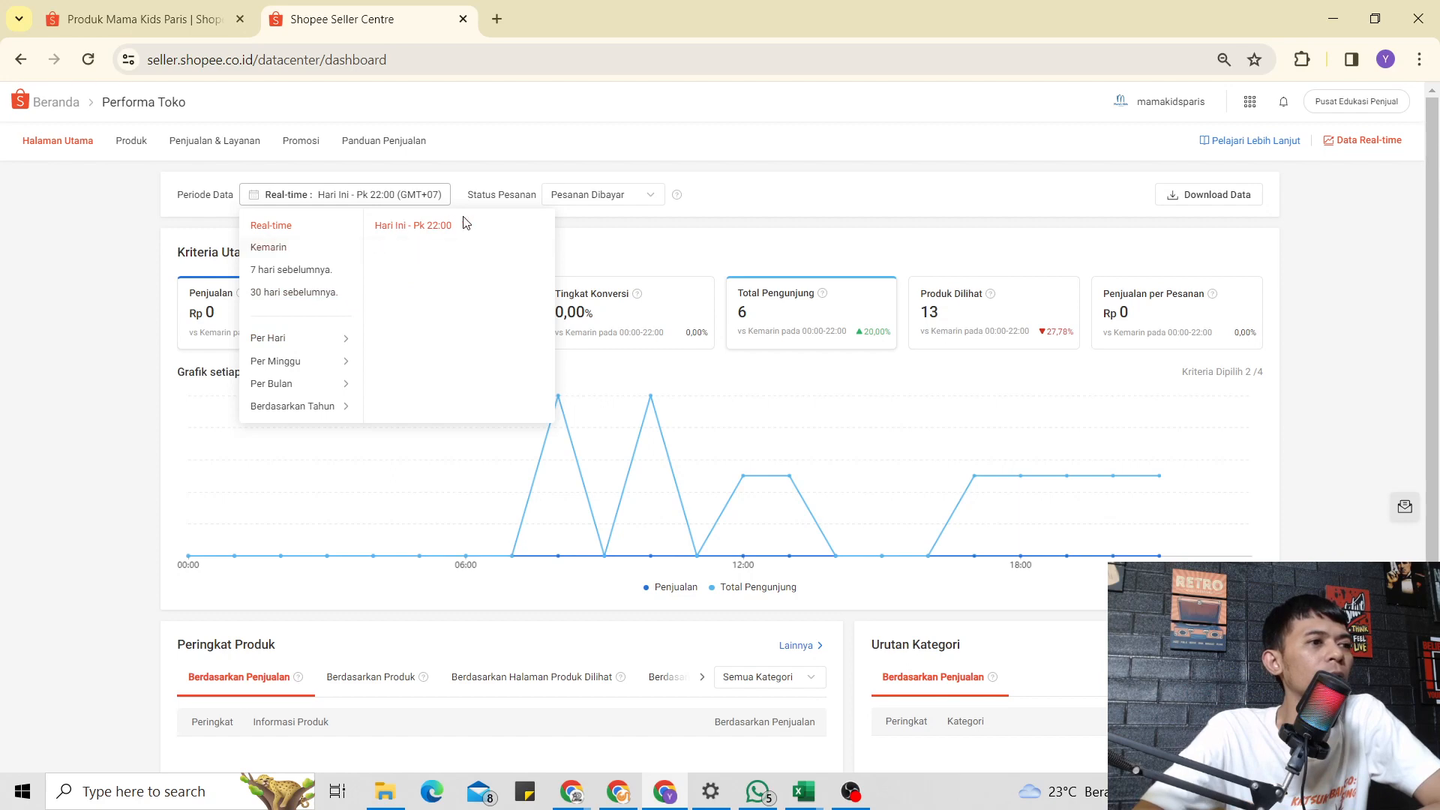
click(608, 196)
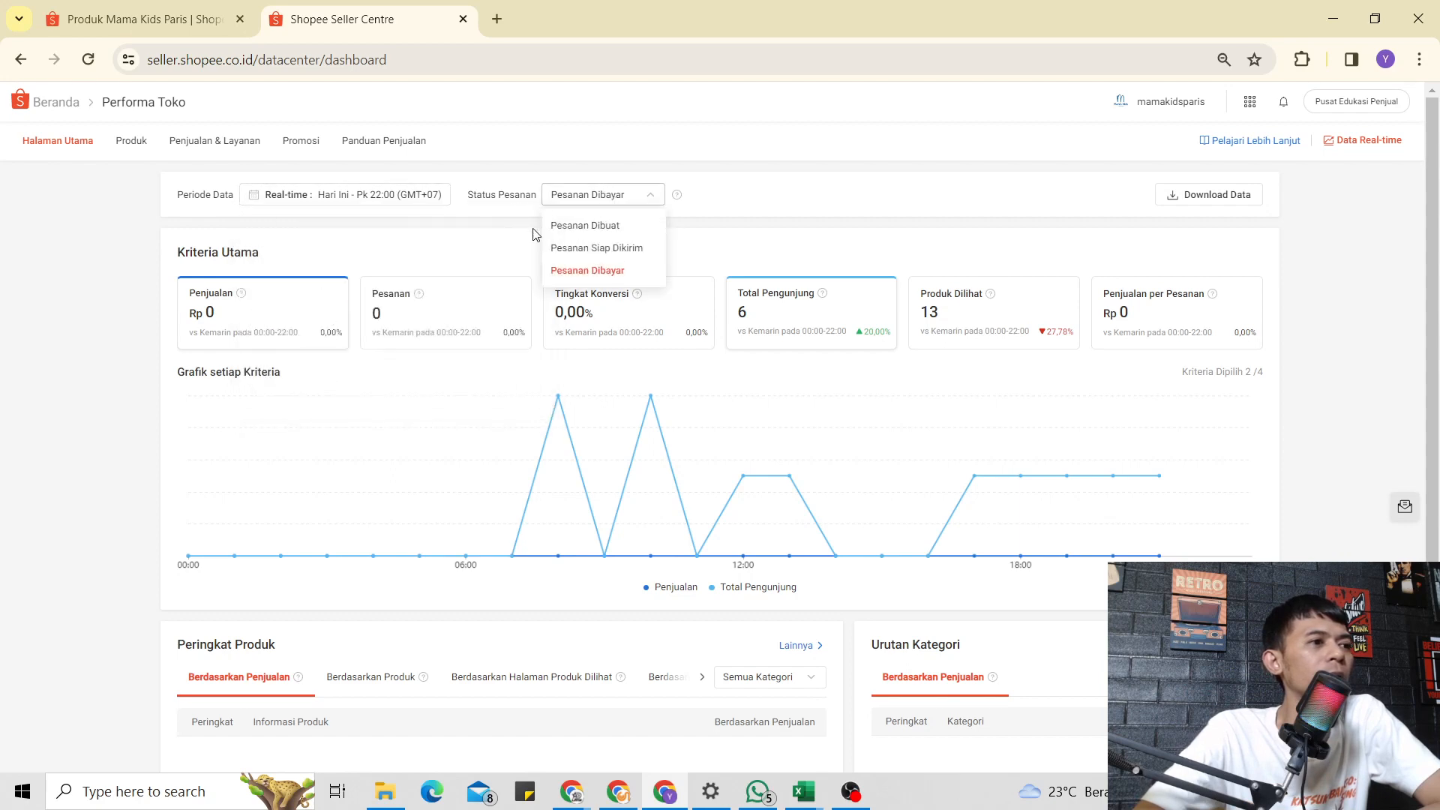
click(375, 197)
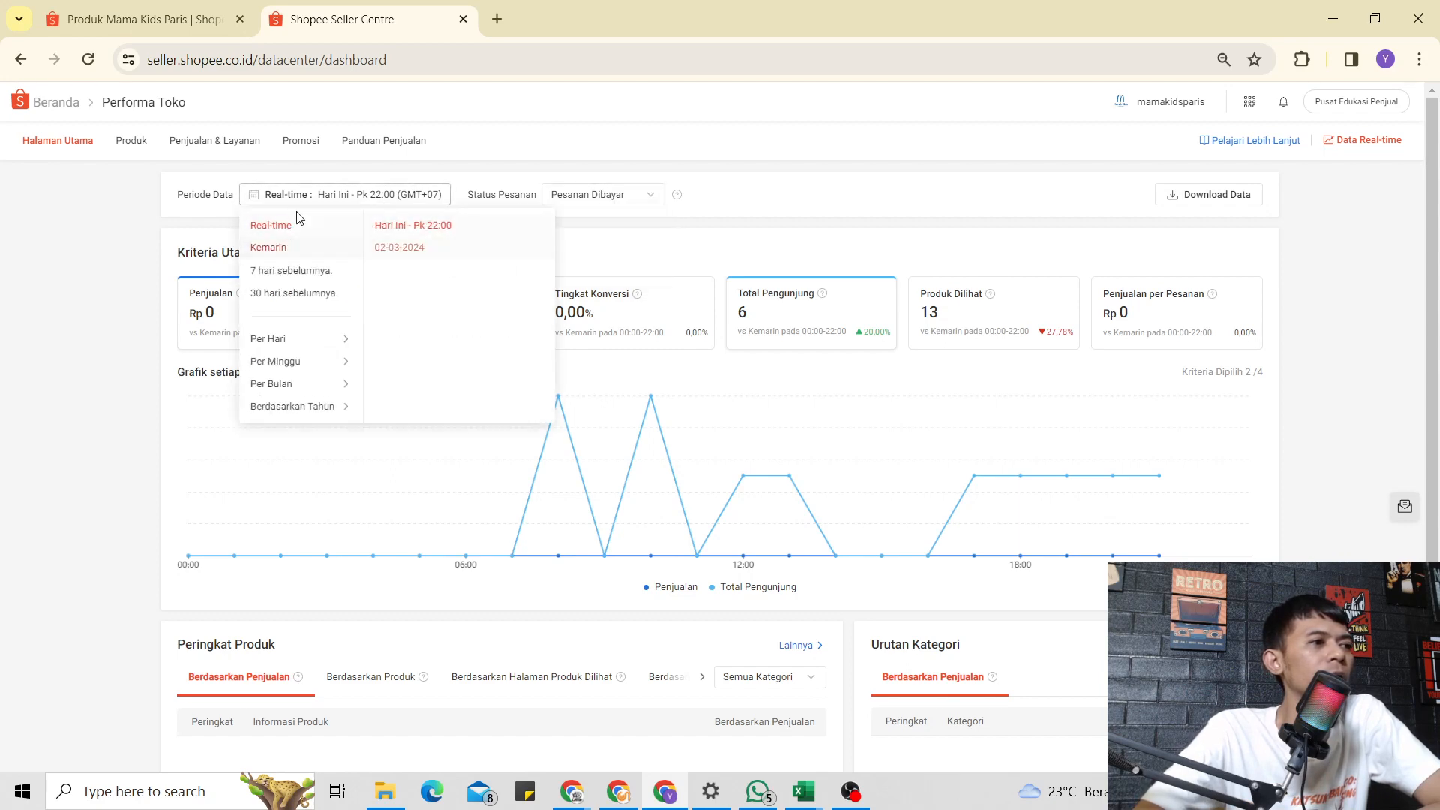
mouse_move(296, 383)
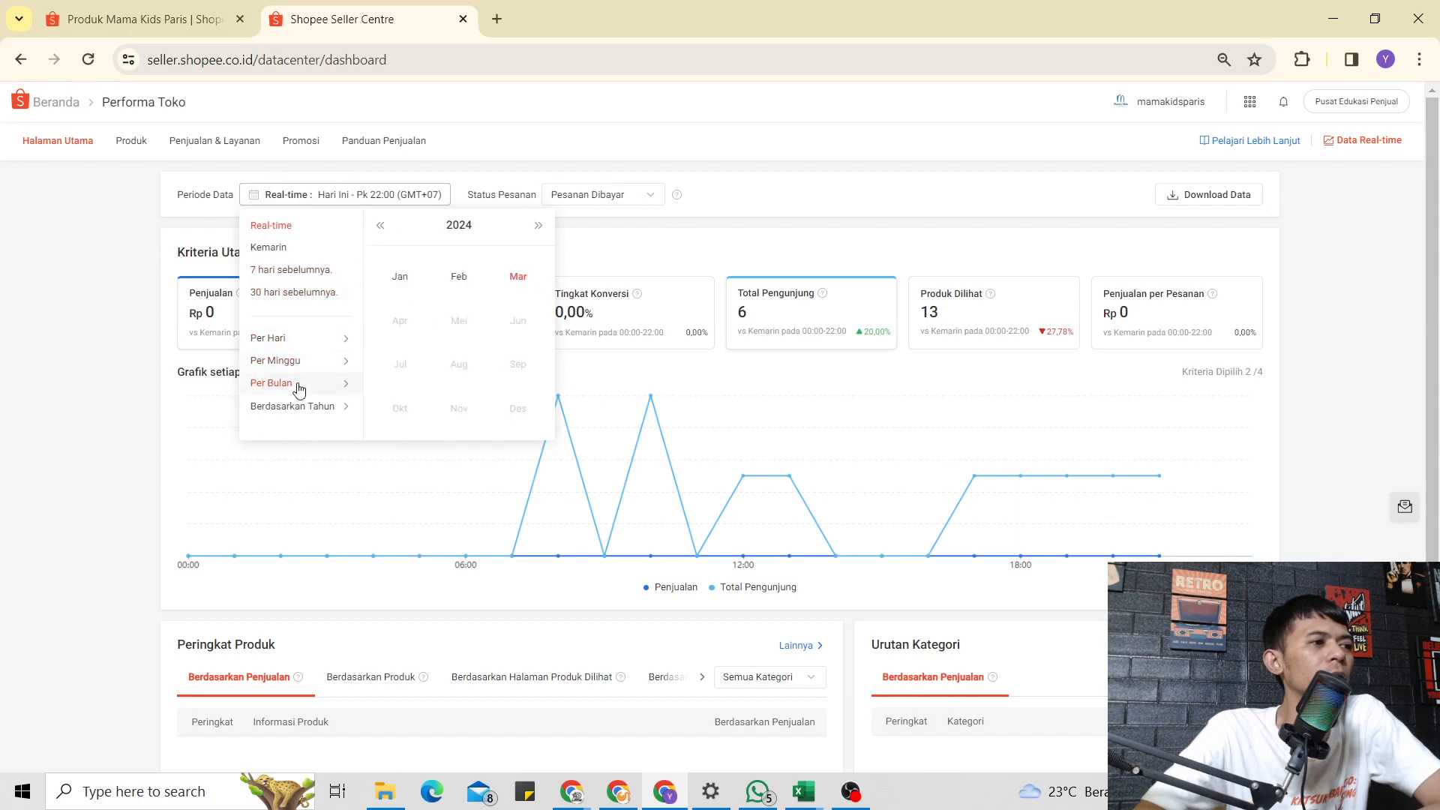
click(520, 278)
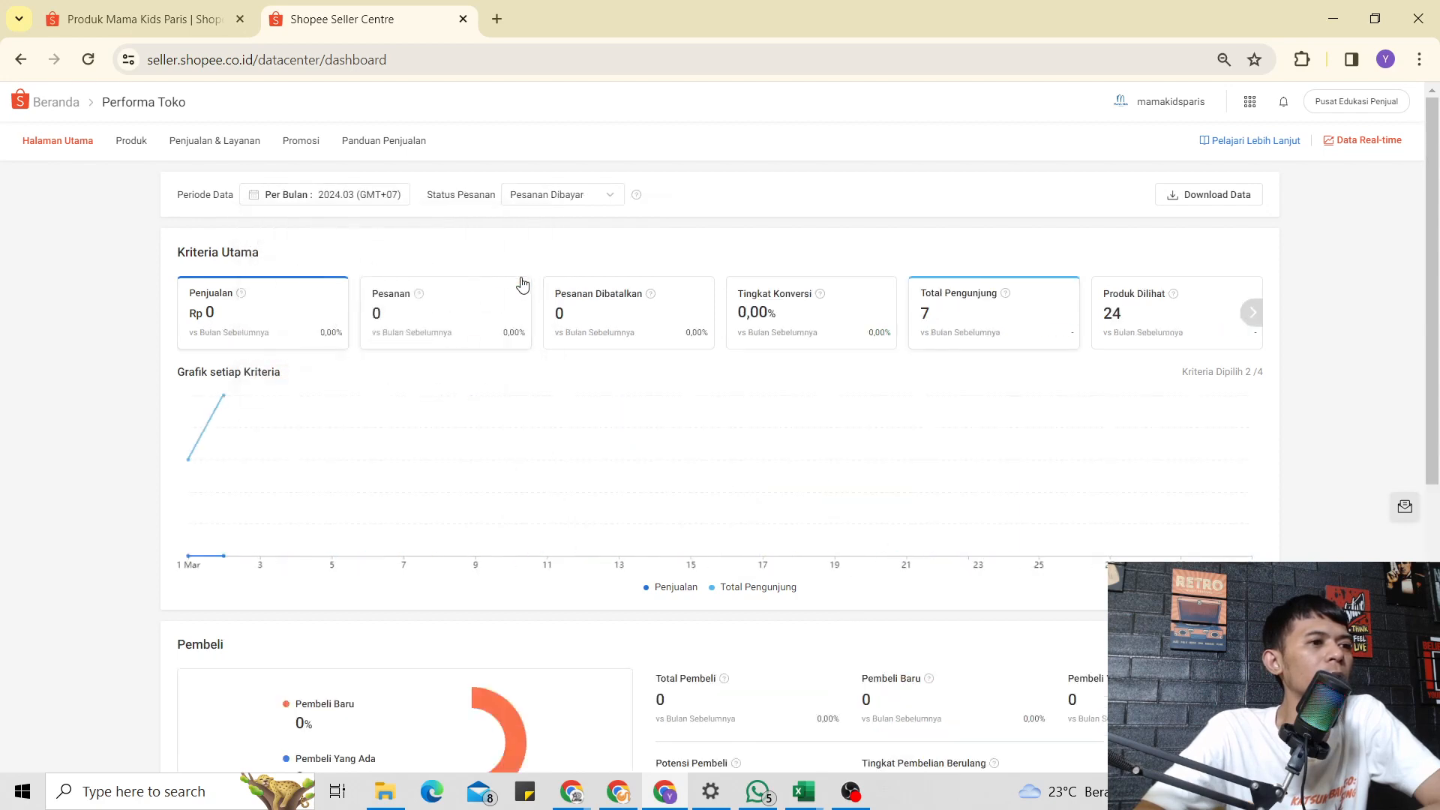
Set the monthly data period to February 2024 and examine the key metrics, buyers and product ranking.
click(331, 199)
mouse_move(344, 382)
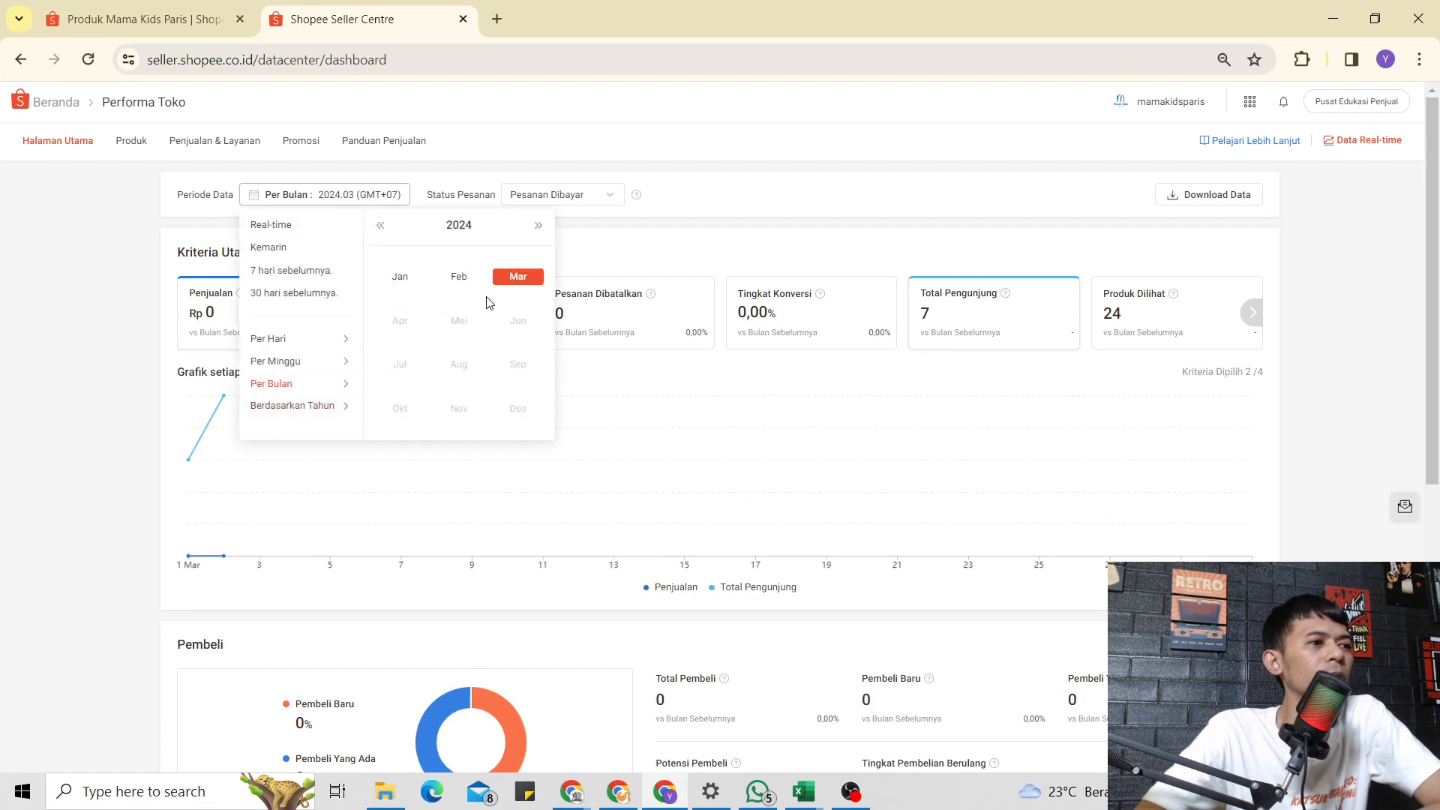
click(460, 277)
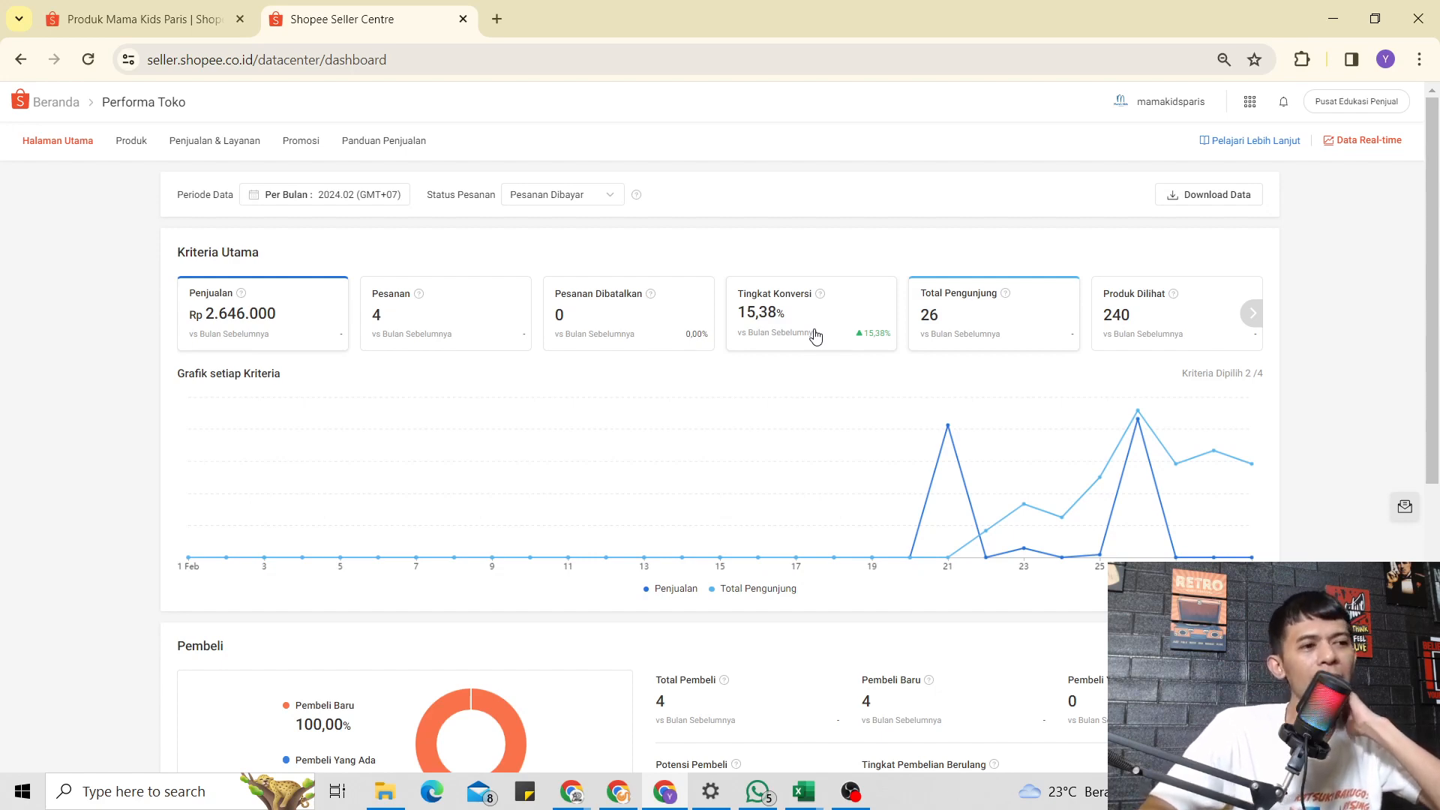
scroll(813, 335, down, 6)
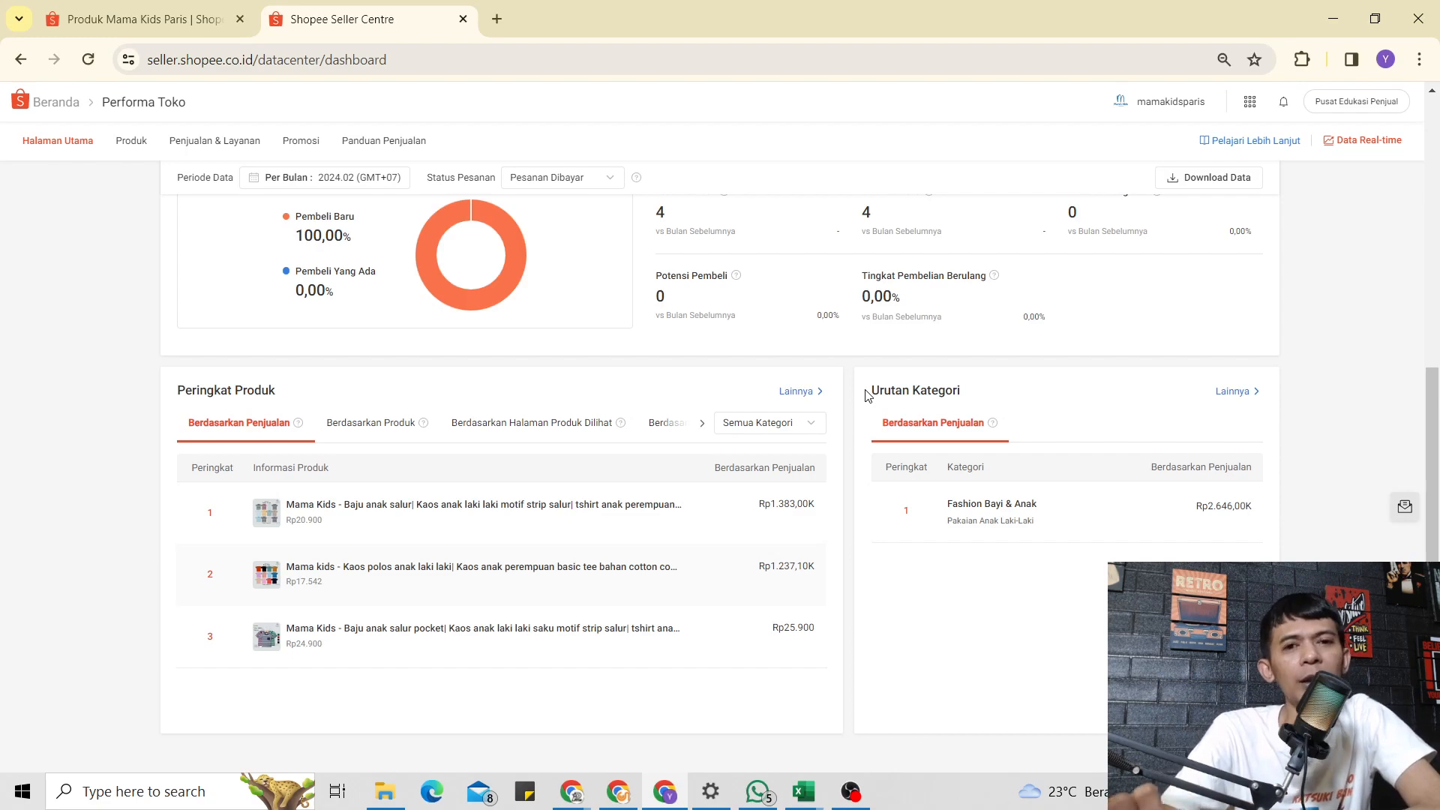
Examine the banners and the full product list on the Mama Kids Paris storefront page.
click(179, 21)
scroll(774, 298, down, 7)
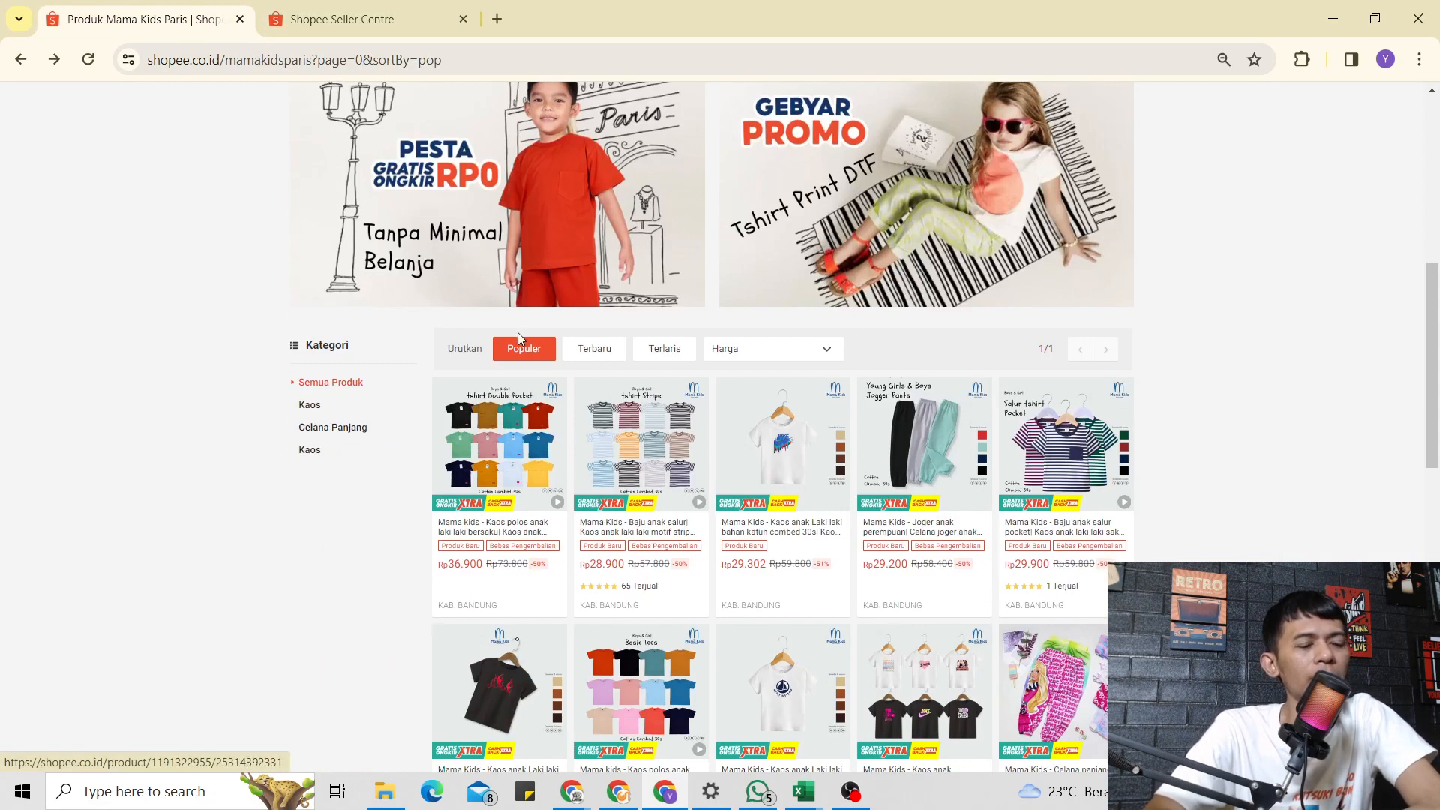
scroll(771, 562, down, 10)
scroll(803, 535, up, 10)
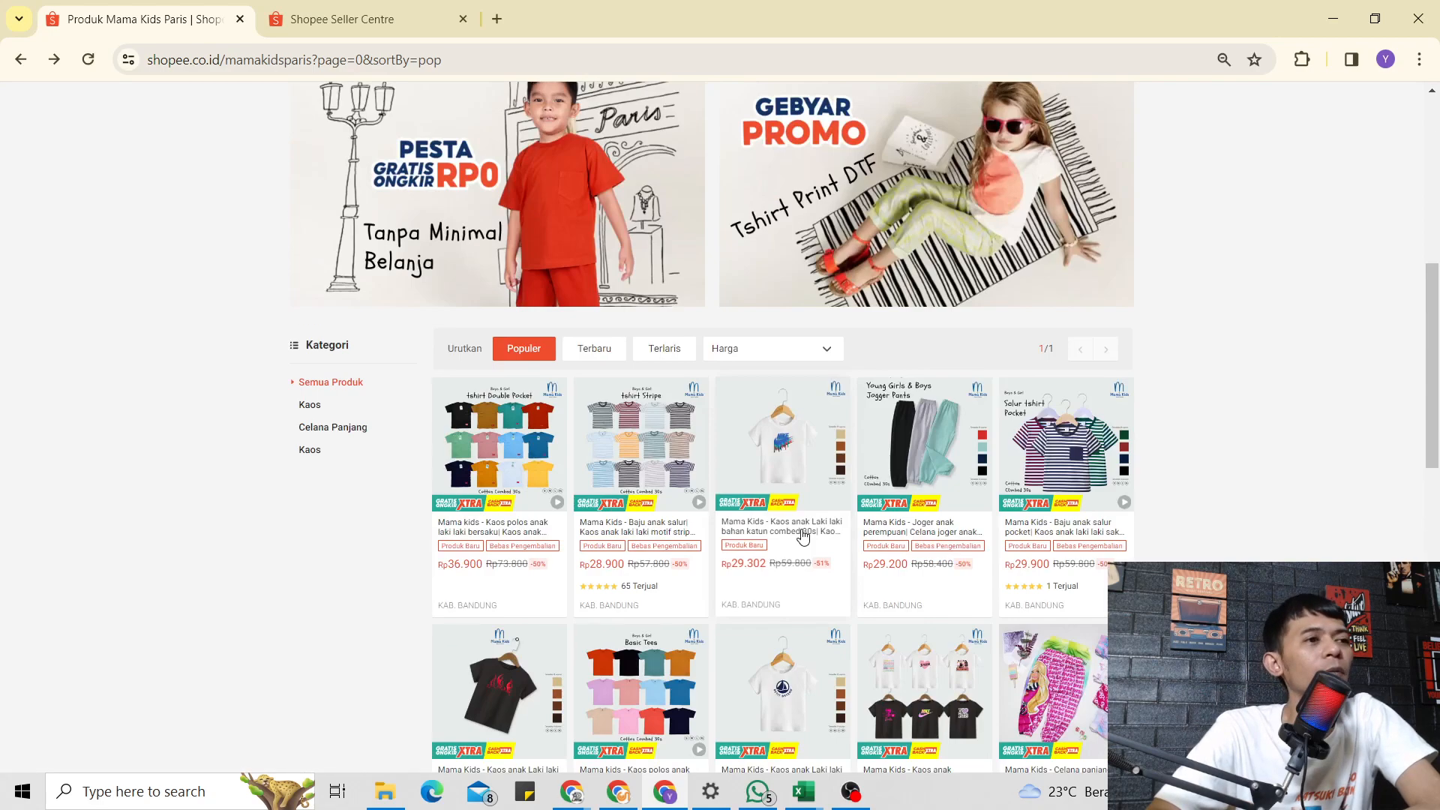
scroll(804, 535, up, 3)
scroll(805, 535, up, 4)
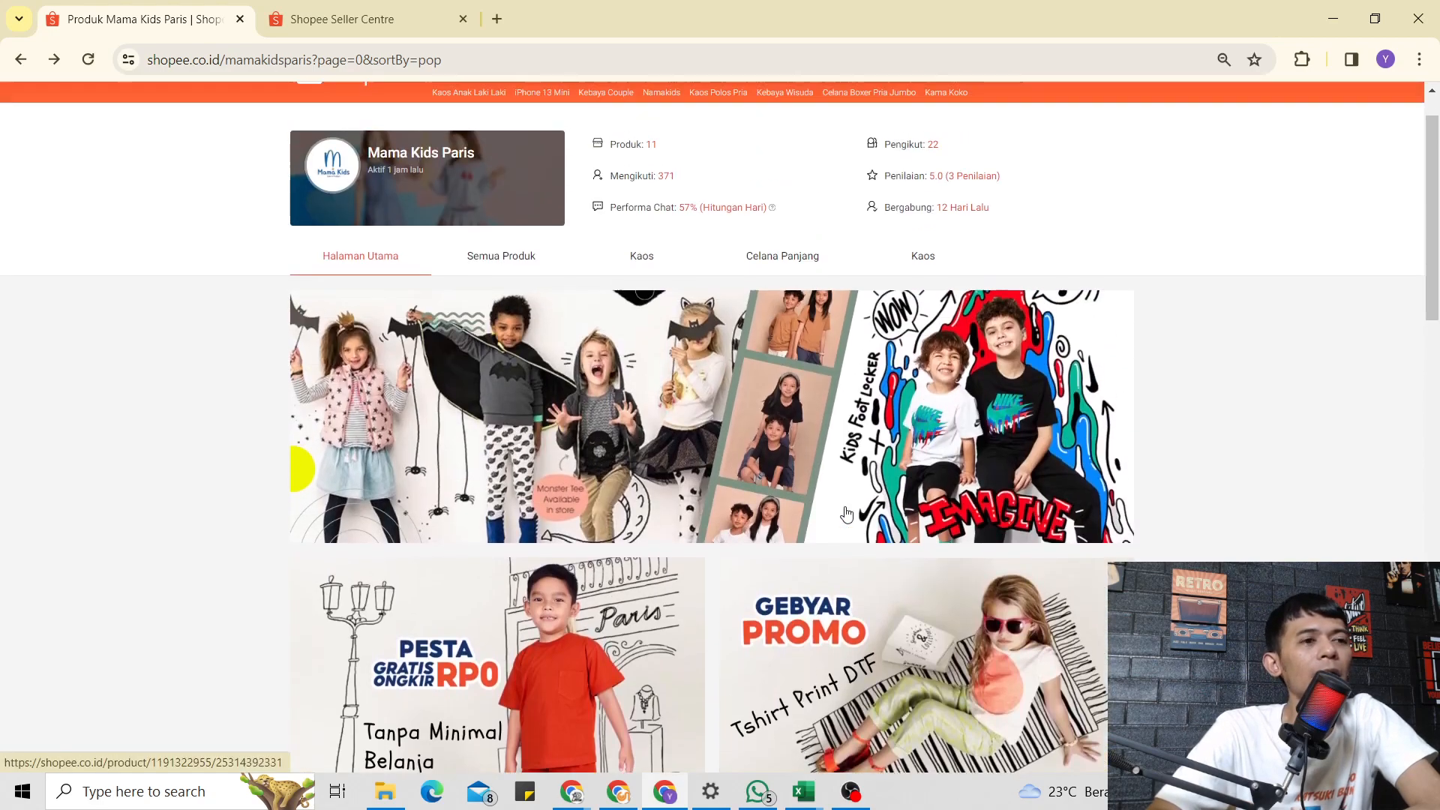
scroll(896, 459, down, 4)
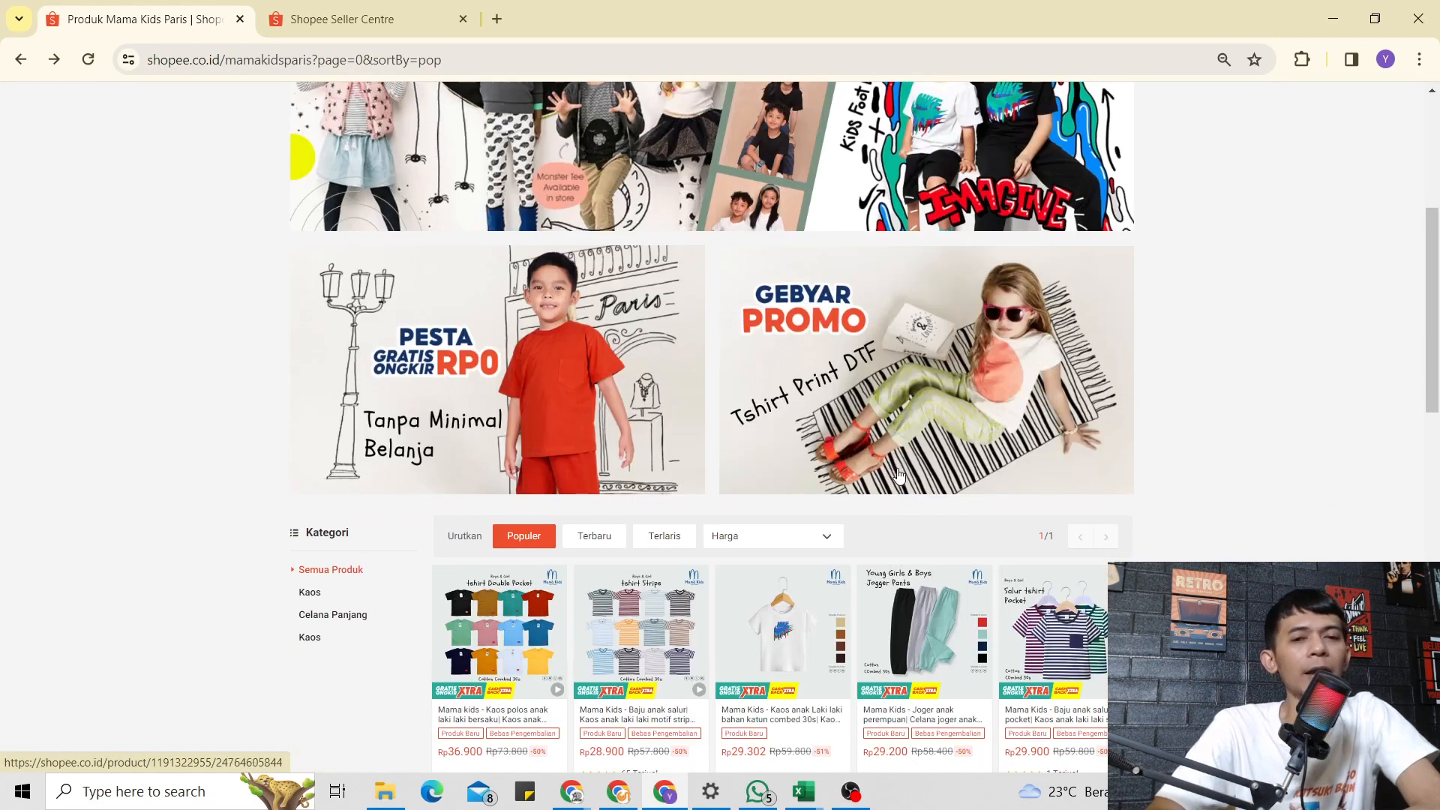
scroll(908, 499, down, 8)
scroll(843, 428, down, 2)
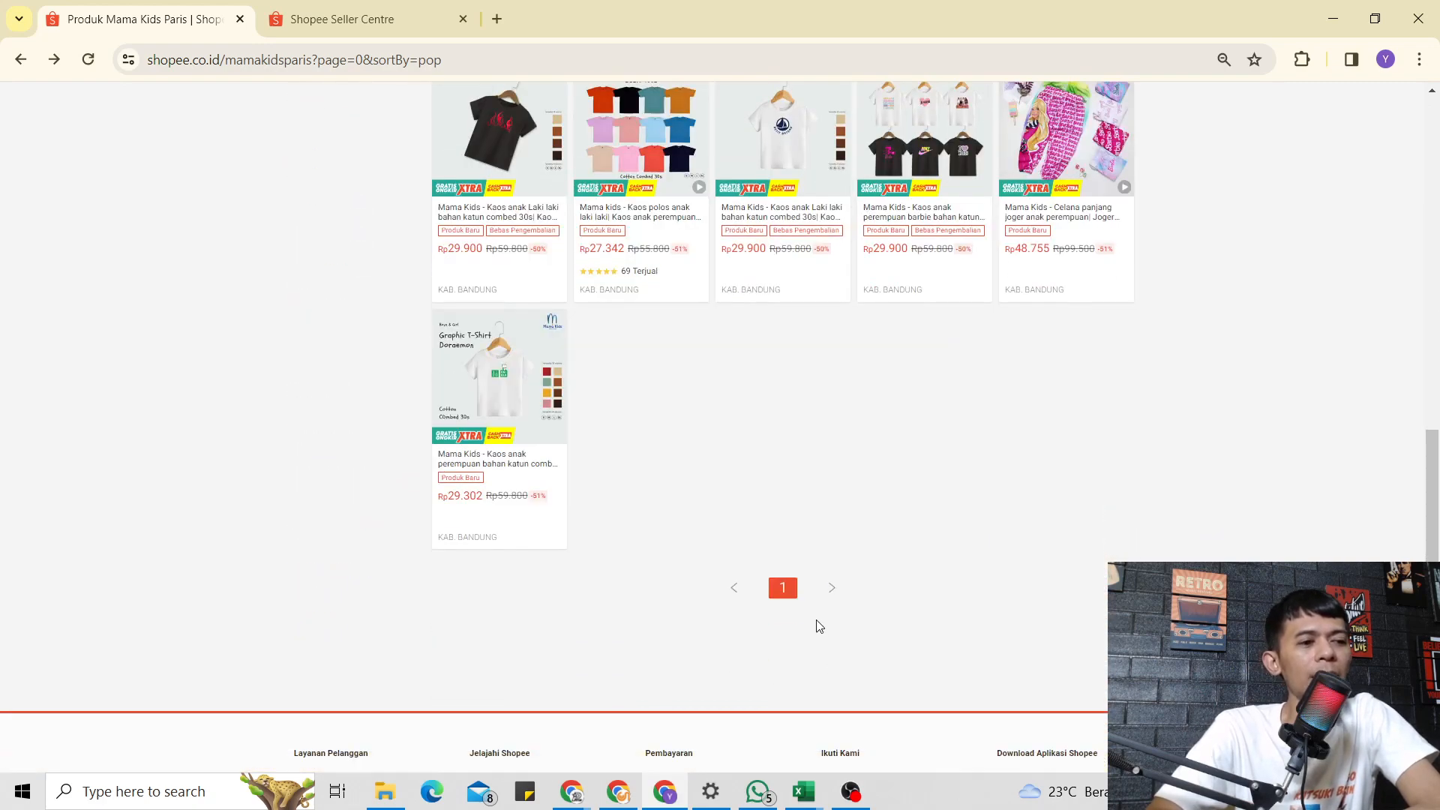
scroll(855, 474, up, 5)
scroll(874, 477, up, 5)
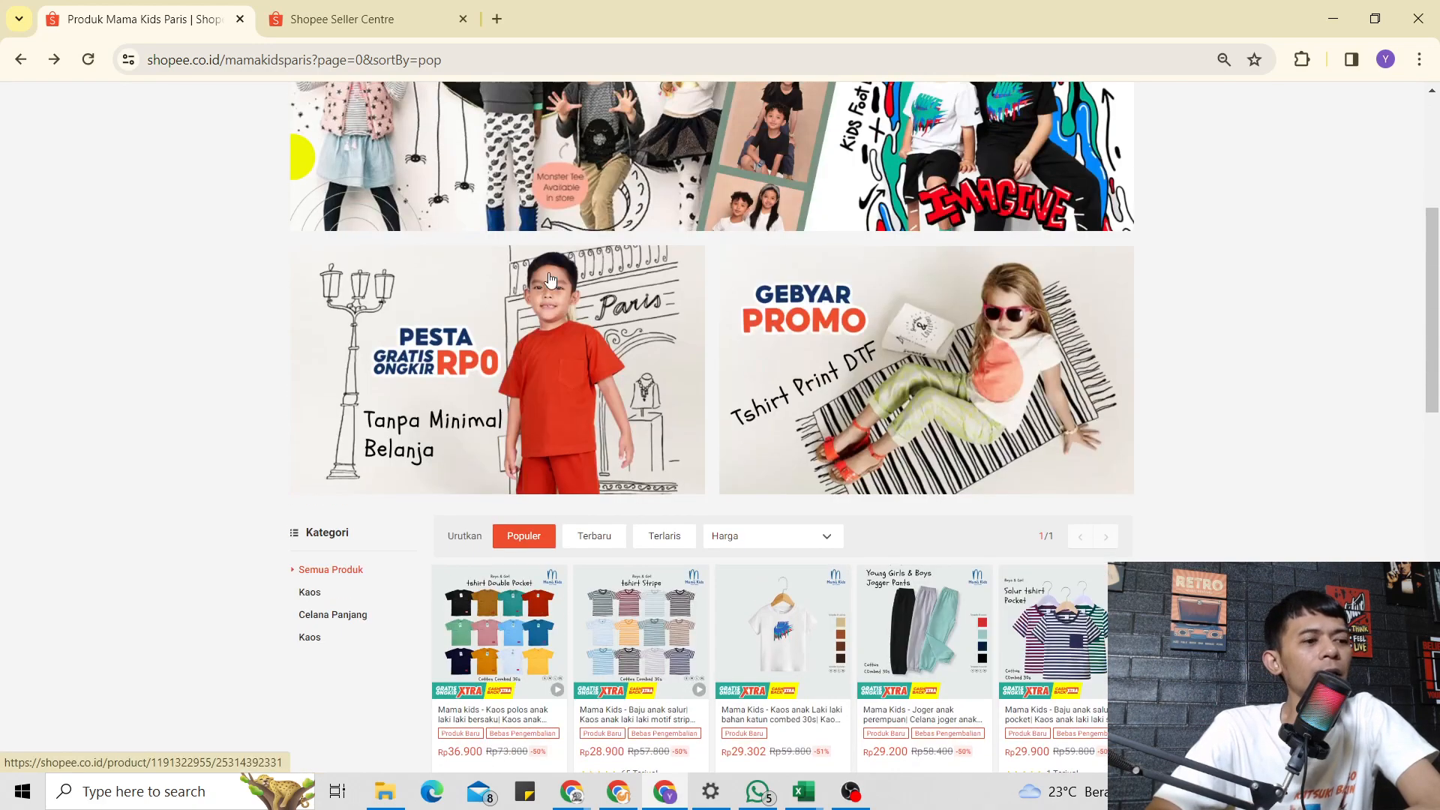
Switch to the Chrome window of the Vanilla Kids shop and open its Seller Centre home page to view the performance summary.
click(573, 797)
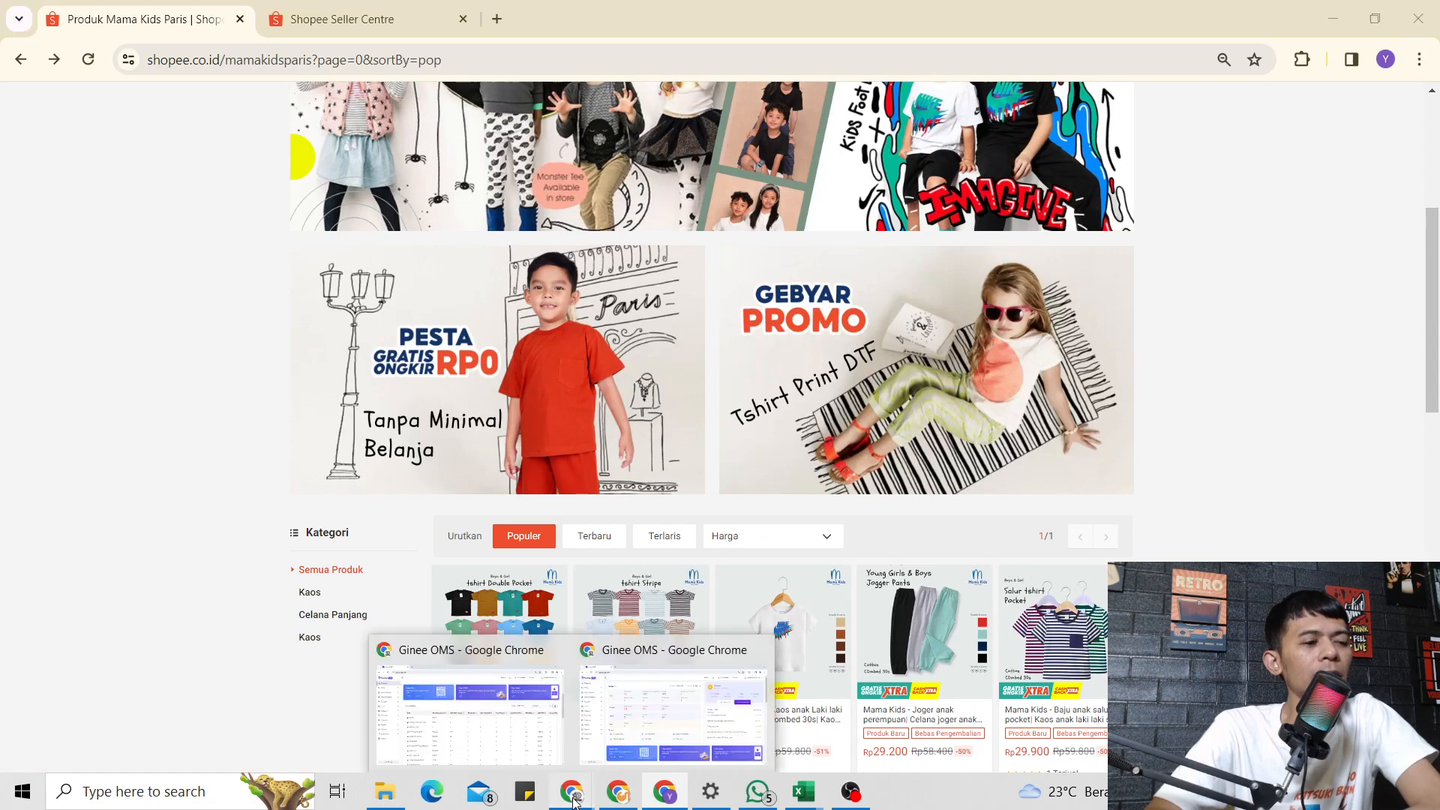
click(622, 793)
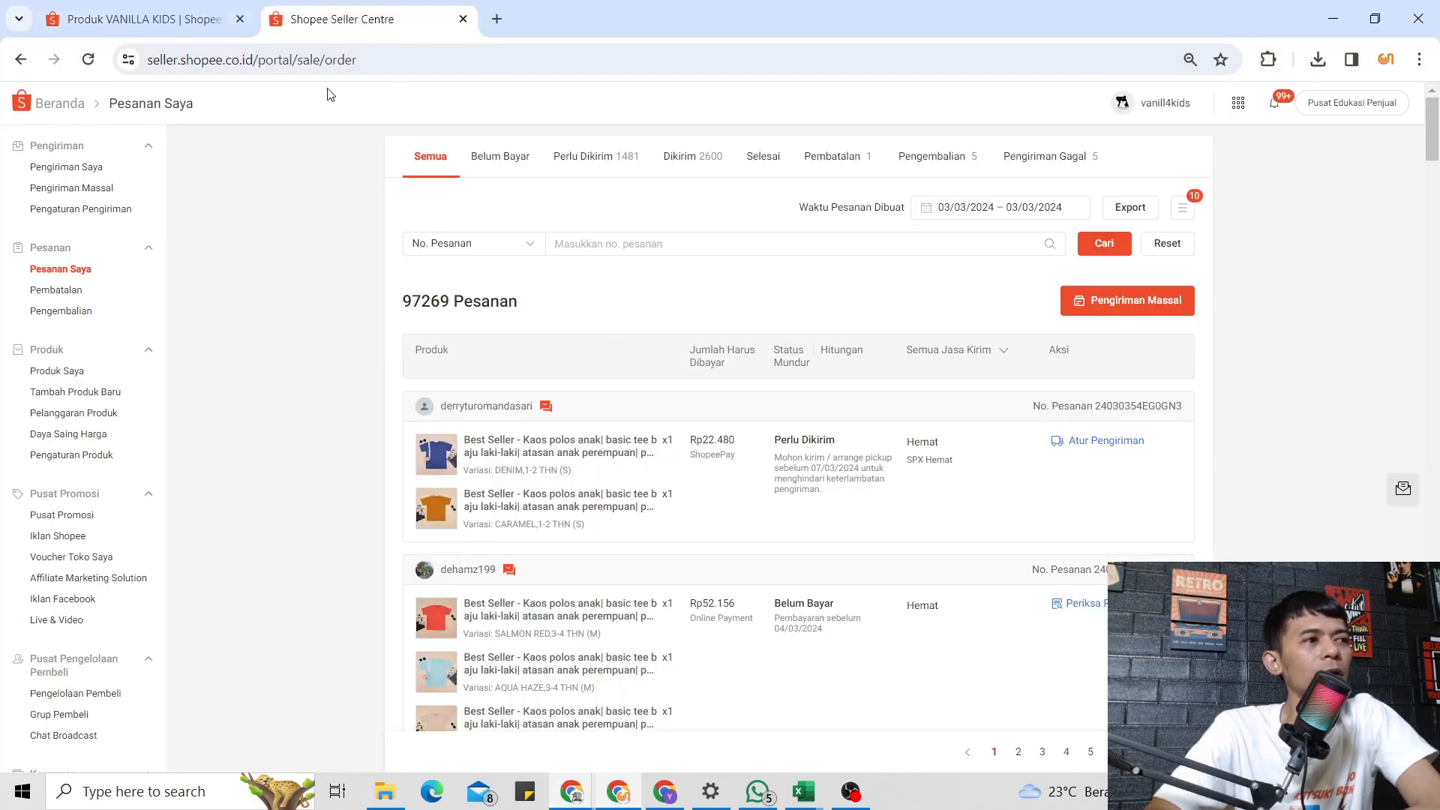
click(64, 107)
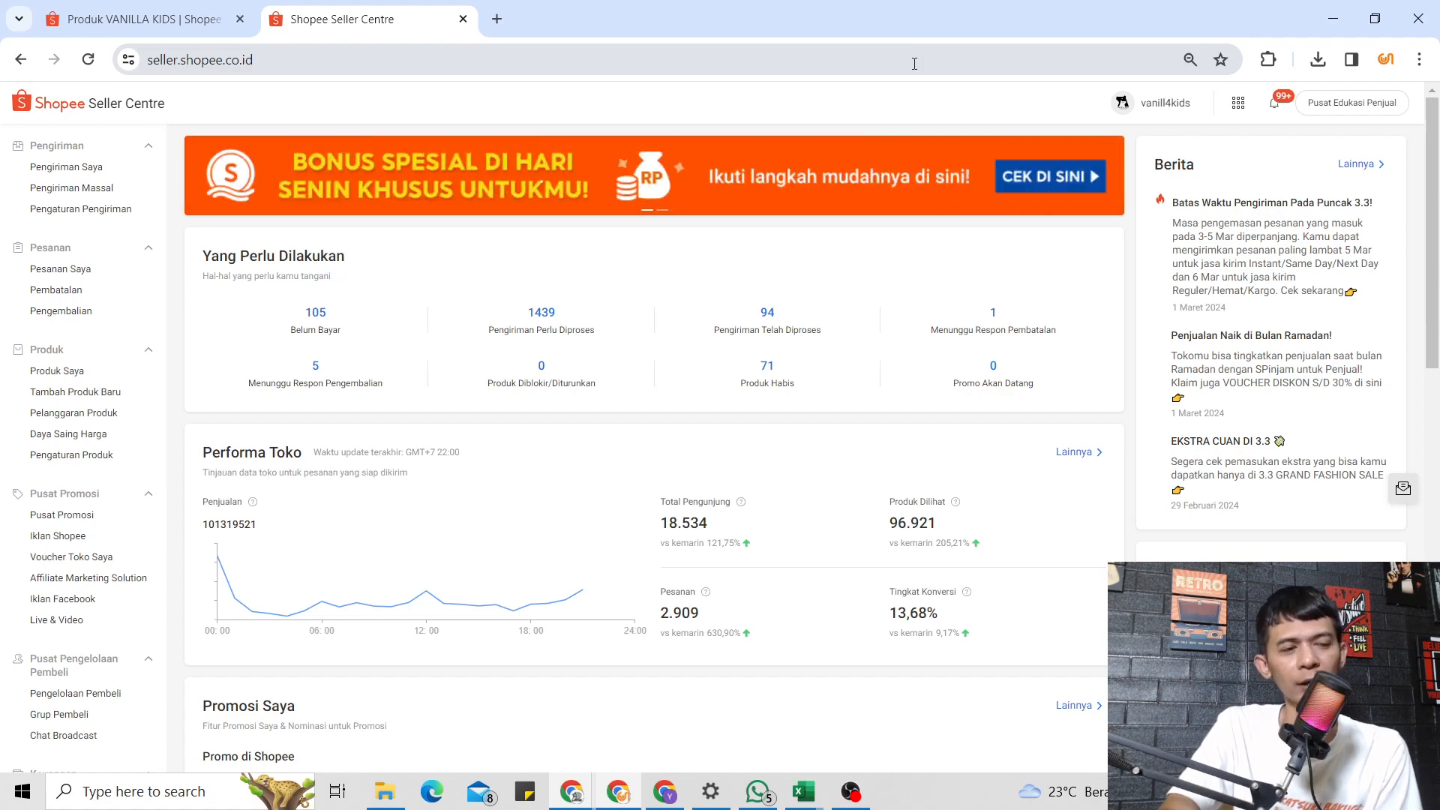
click(850, 792)
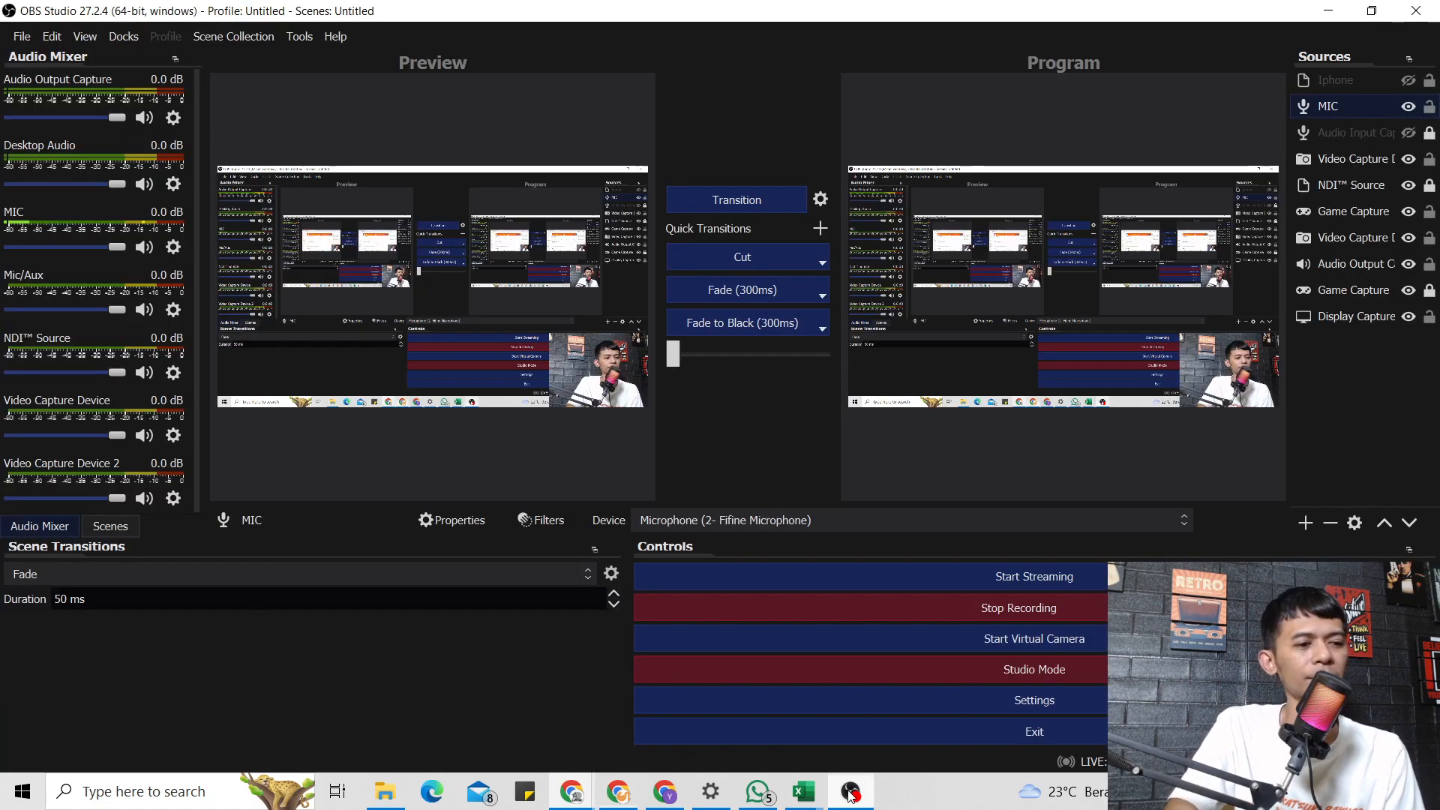